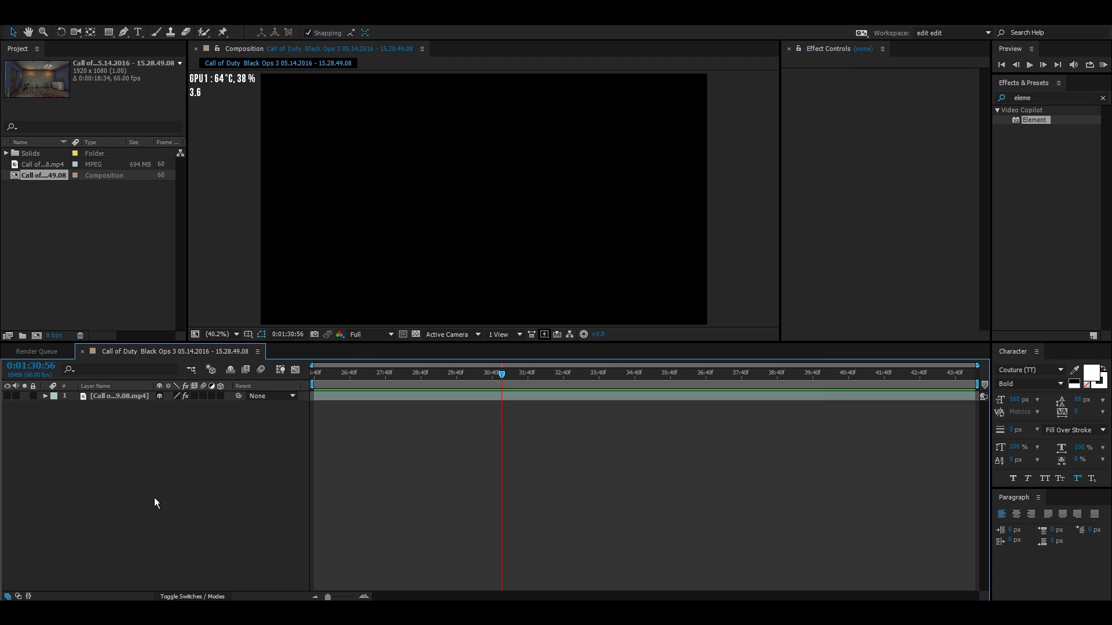
# Step: Drag the MPEG gameplay footage in as a second layer, offset it in time, and scrub to the room shot
pyautogui.moveTo(39, 164); pyautogui.dragTo(86, 487)
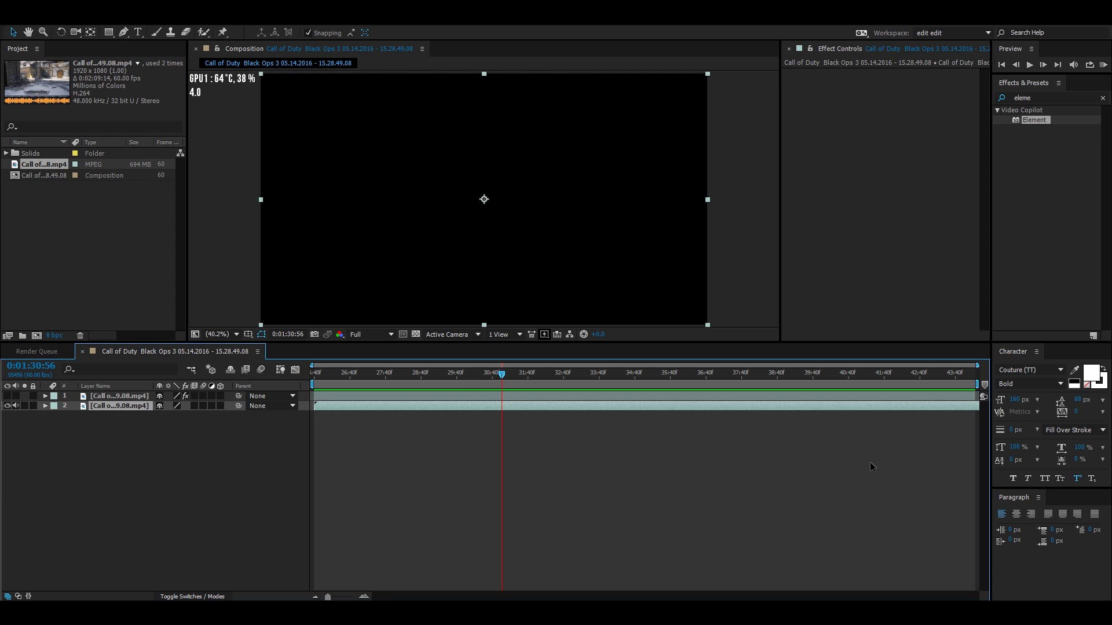
pyautogui.moveTo(909, 407); pyautogui.dragTo(961, 405)
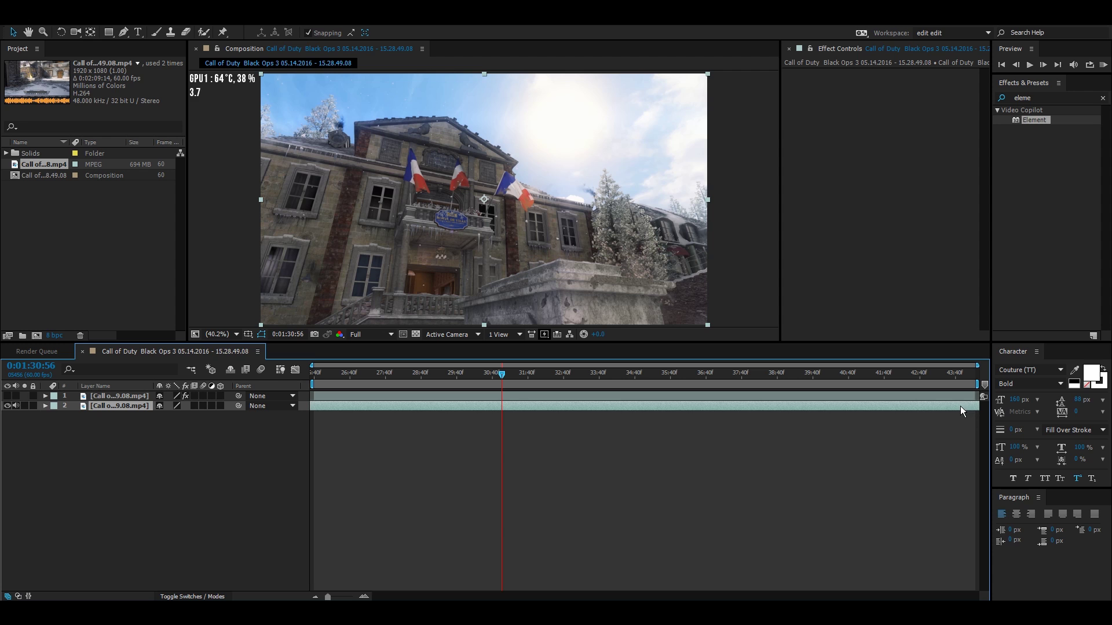
pyautogui.click(974, 373)
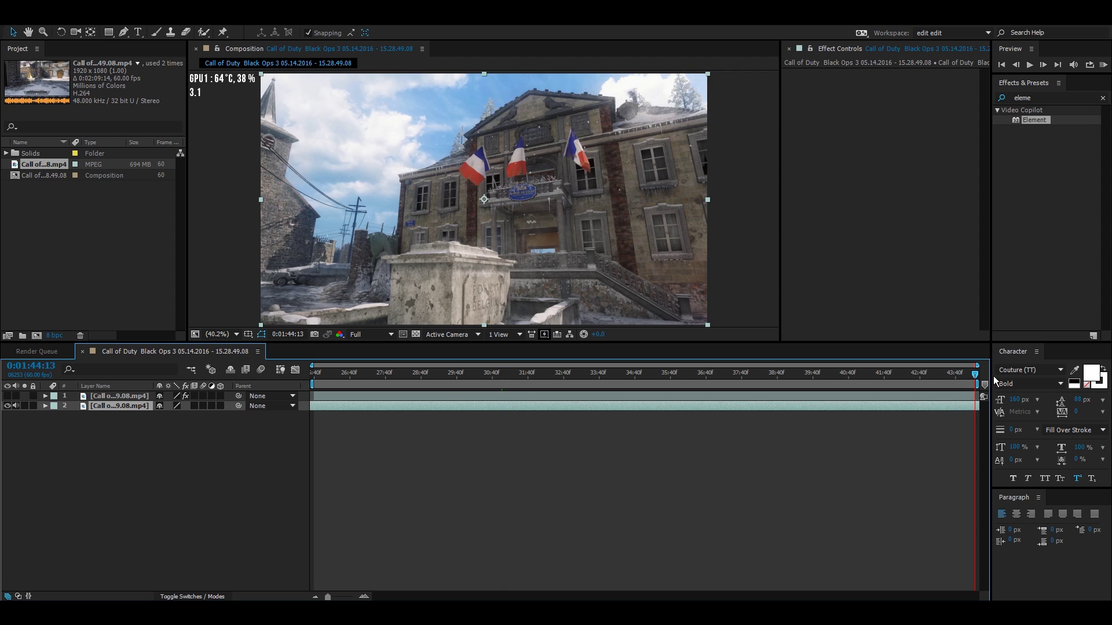
pyautogui.moveTo(932, 375); pyautogui.dragTo(276, 377)
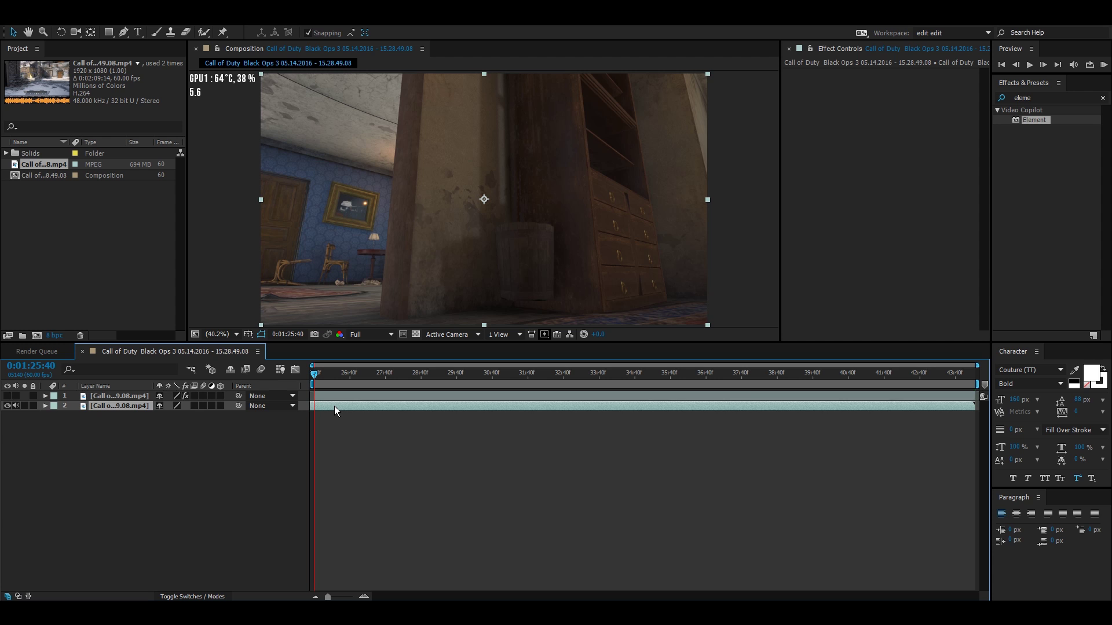
pyautogui.click(549, 453)
pyautogui.click(342, 407)
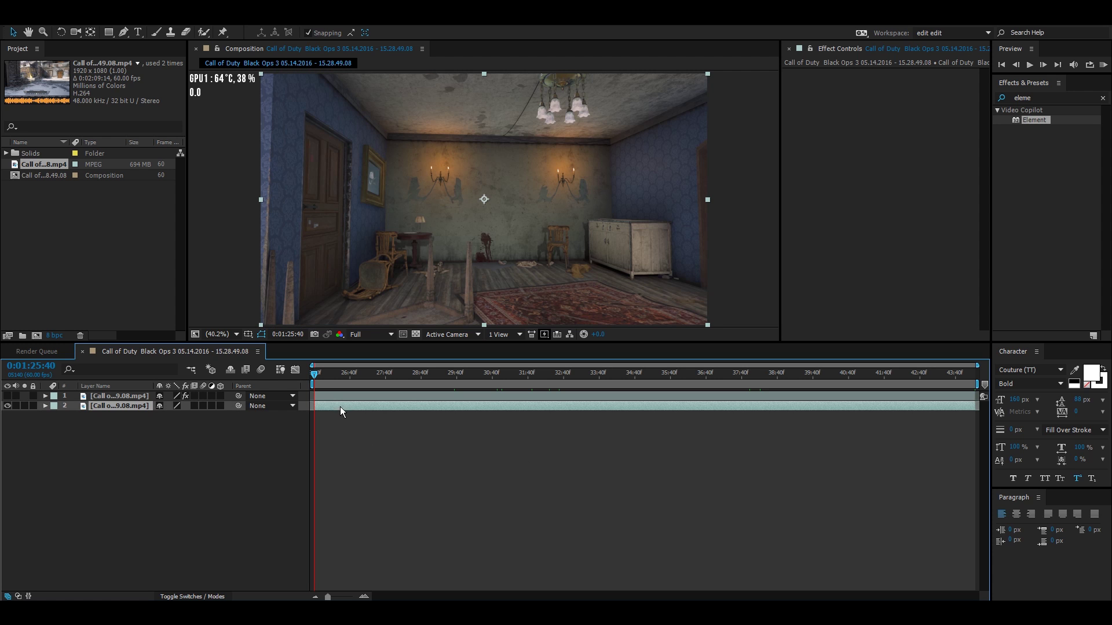
pyautogui.moveTo(318, 380); pyautogui.dragTo(523, 392)
# Step: Apply Track Camera to the footage layer with Detailed Analysis enabled and let it solve
pyautogui.rightClick(534, 406)
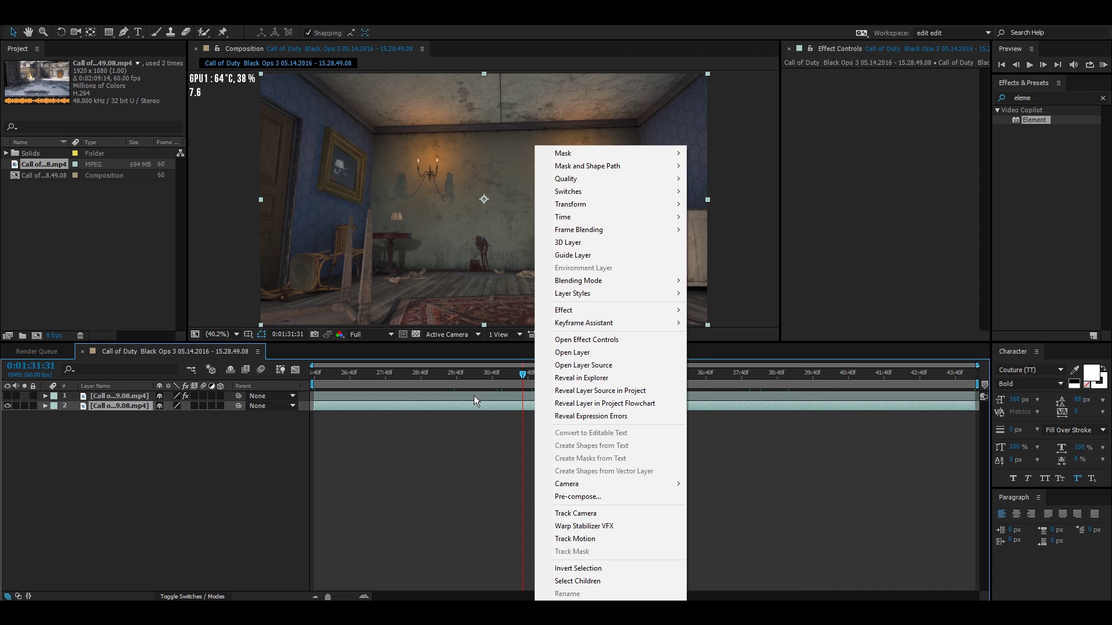
pyautogui.click(599, 516)
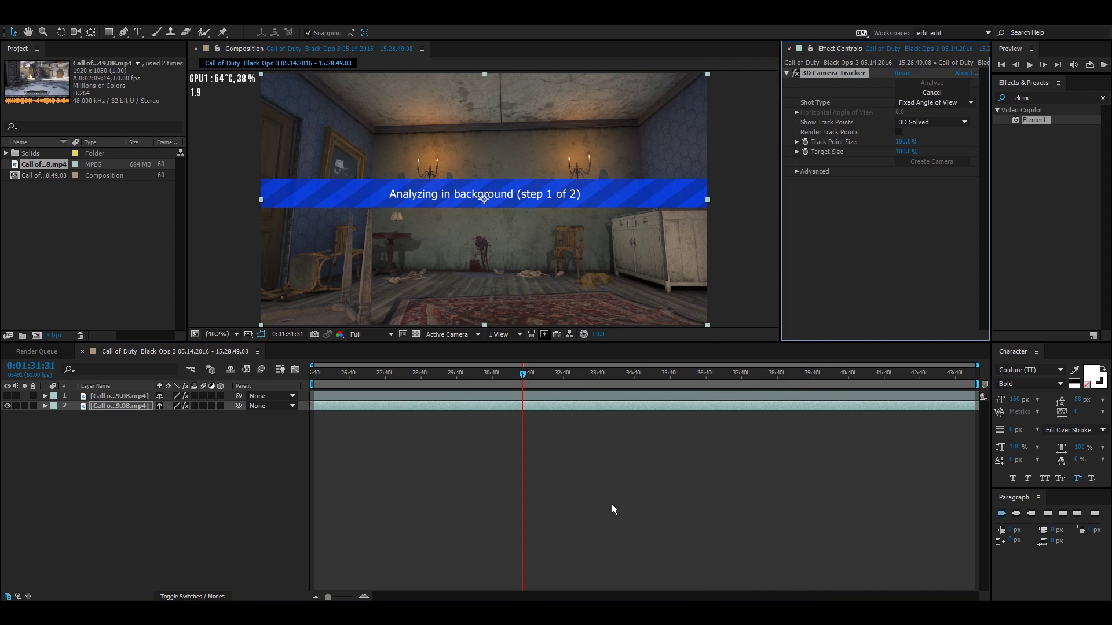
pyautogui.click(797, 172)
pyautogui.click(898, 211)
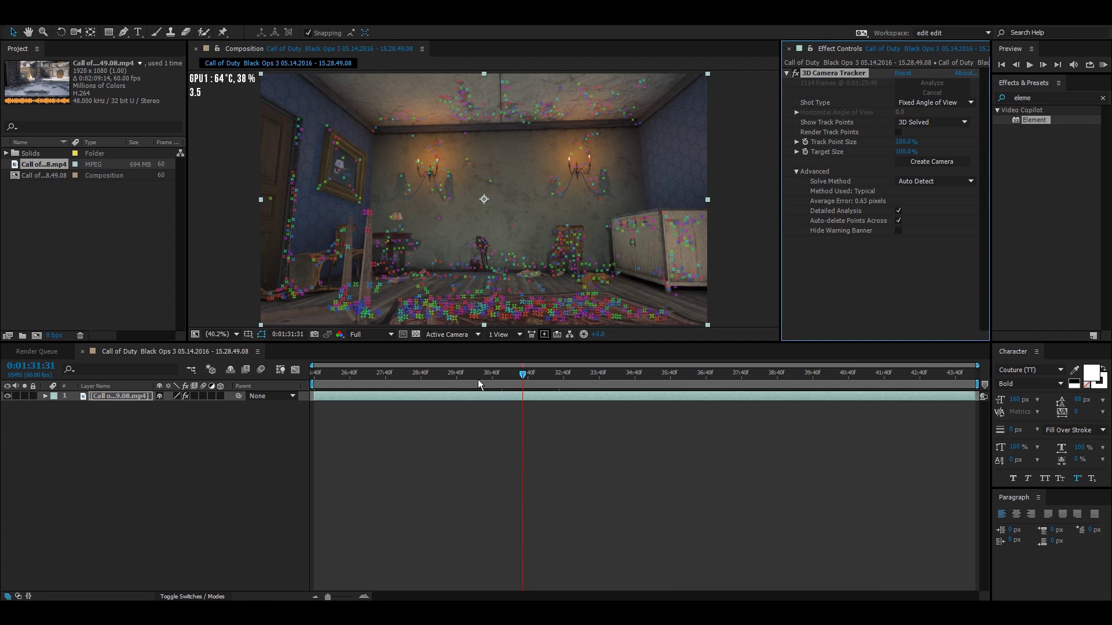
pyautogui.click(452, 374)
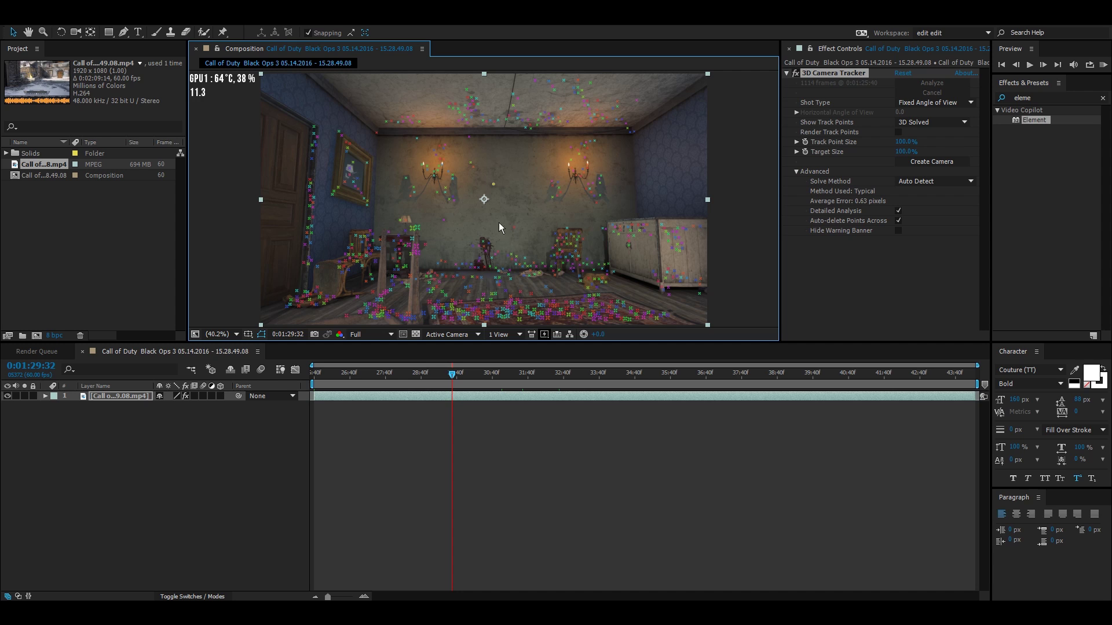
# Step: Create Track Null 1 and a 3D Tracker Camera from the track points, and hide the null
pyautogui.rightClick(492, 183)
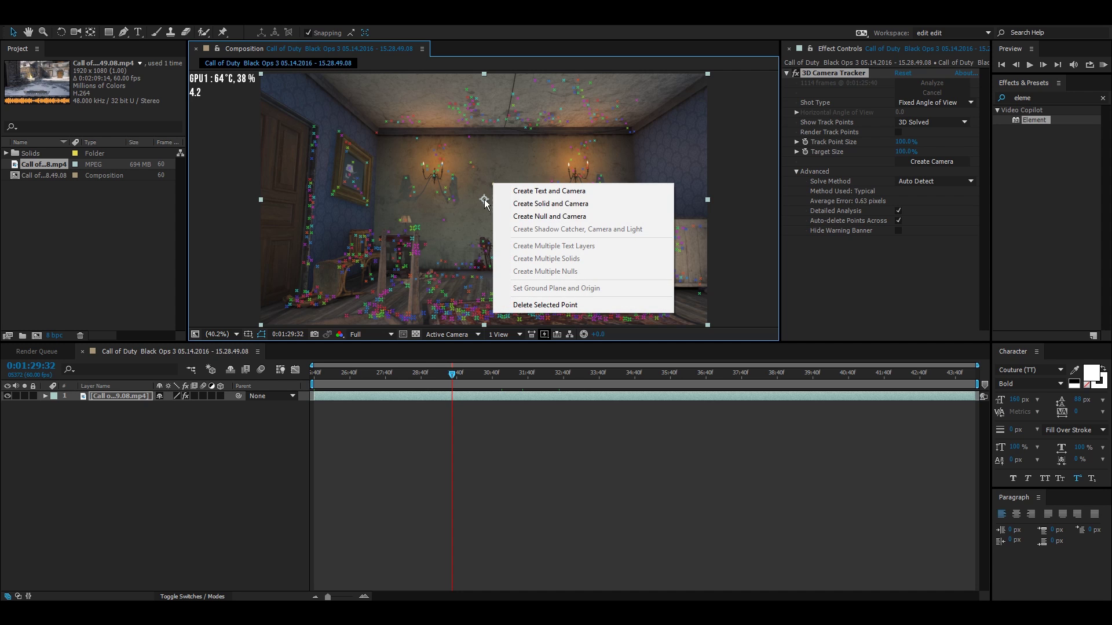
pyautogui.click(564, 222)
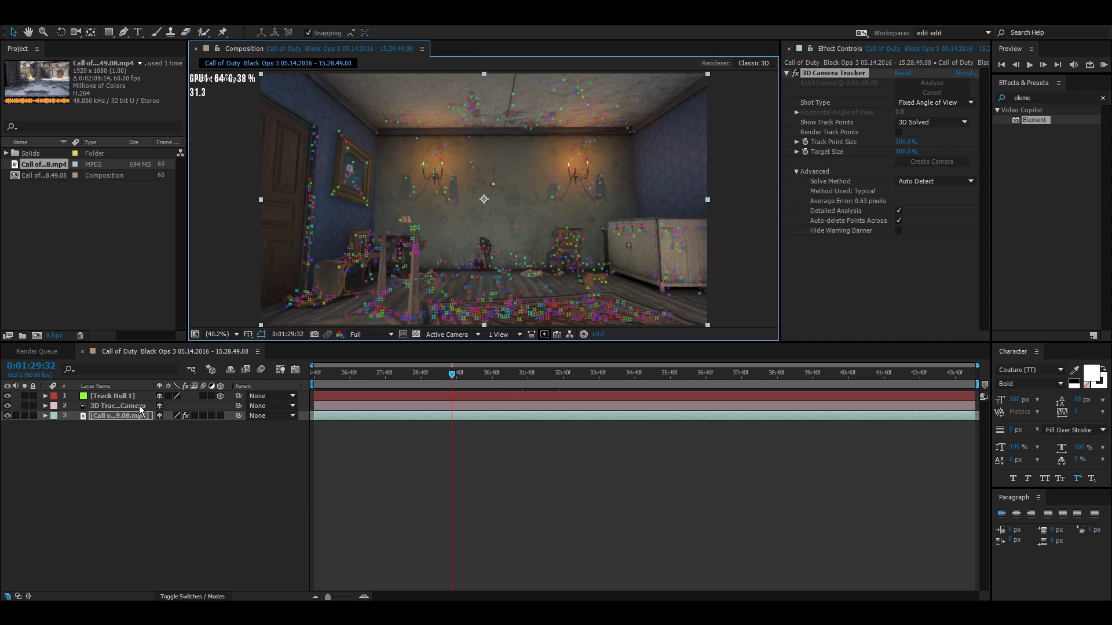
pyautogui.click(107, 405)
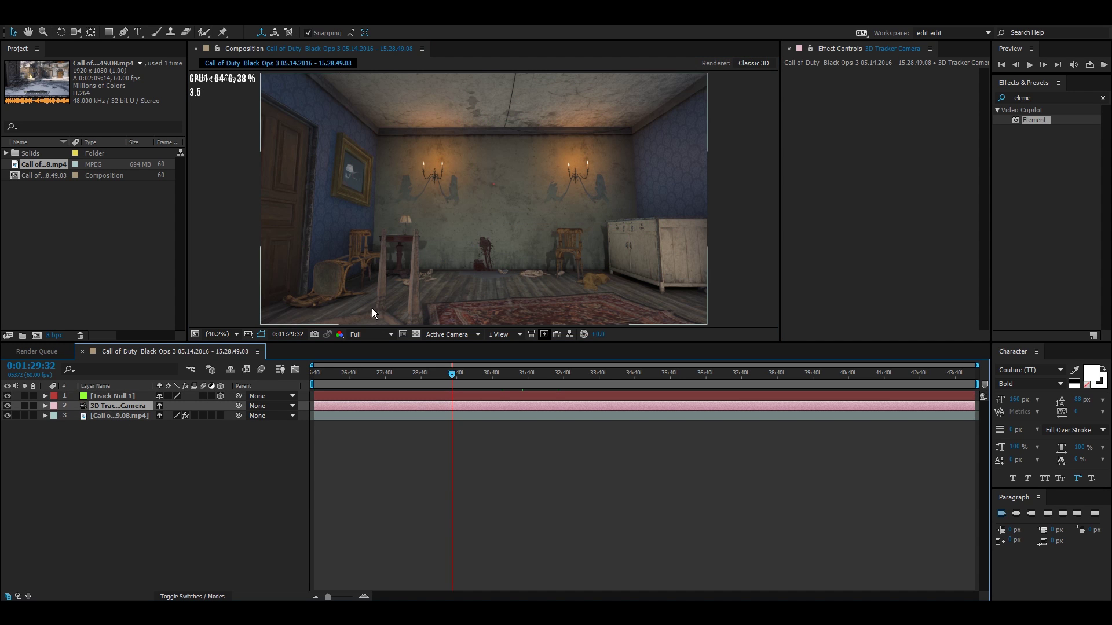
pyautogui.click(113, 396)
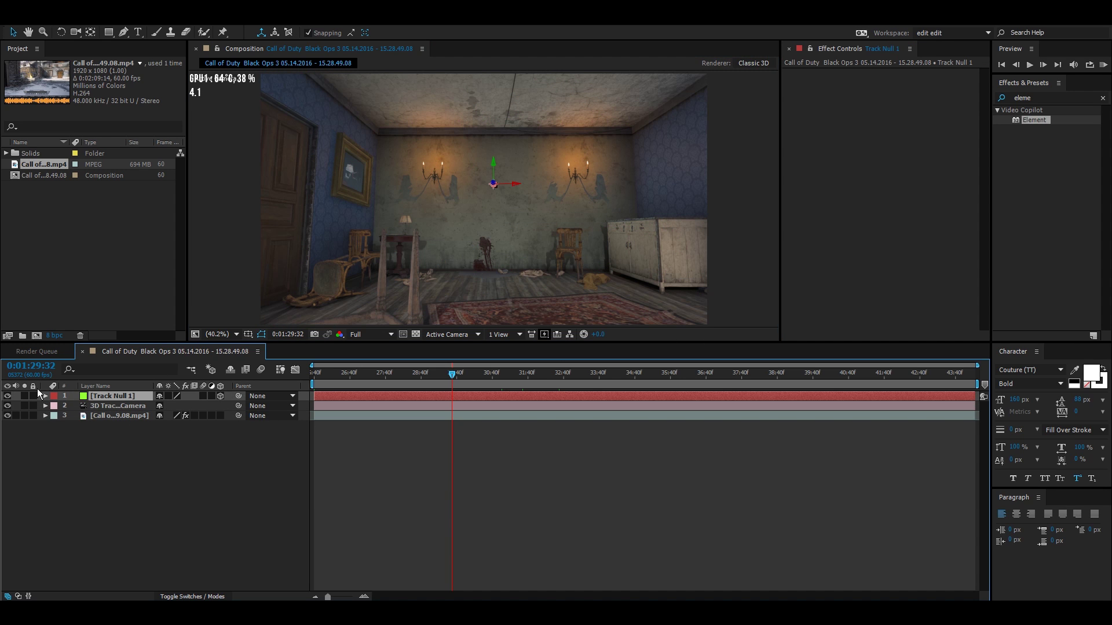
pyautogui.click(7, 396)
pyautogui.click(125, 476)
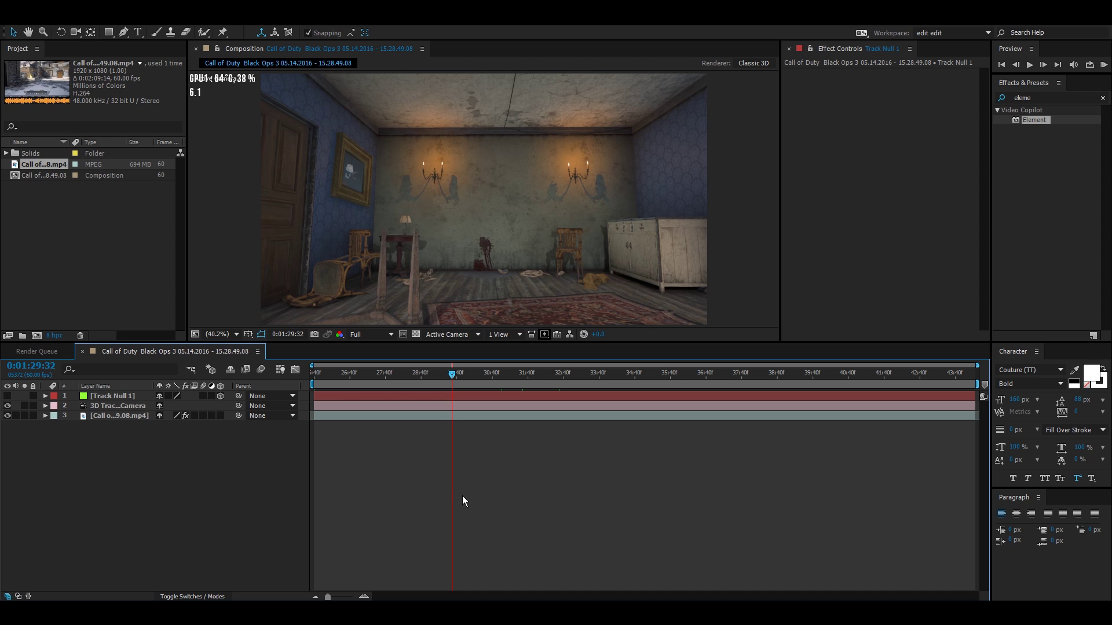
pyautogui.moveTo(484, 381); pyautogui.dragTo(508, 380)
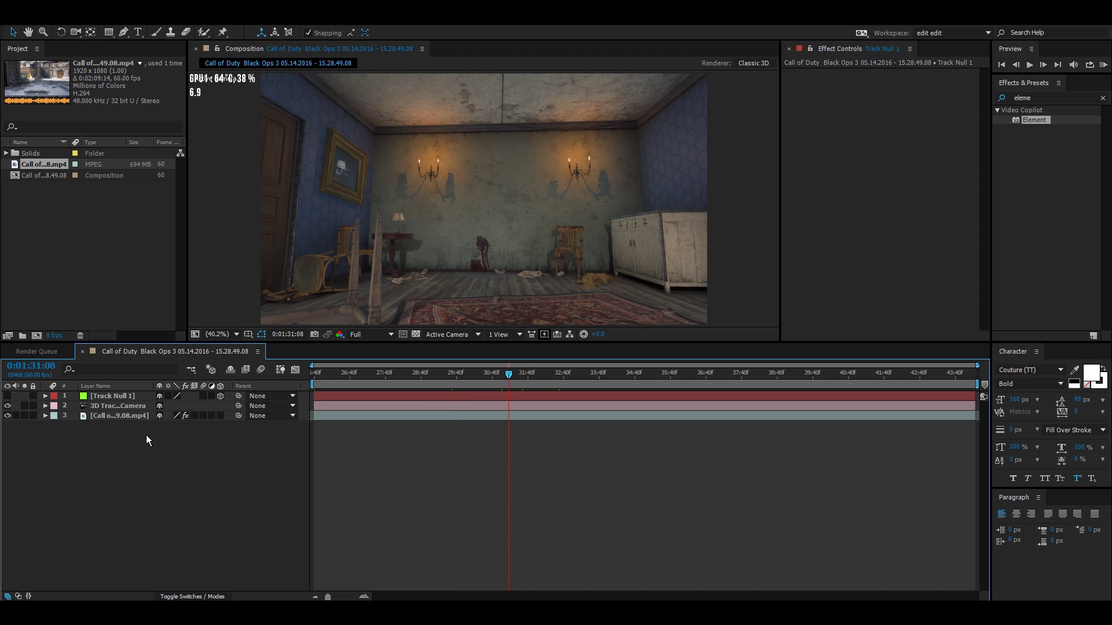
pyautogui.click(110, 417)
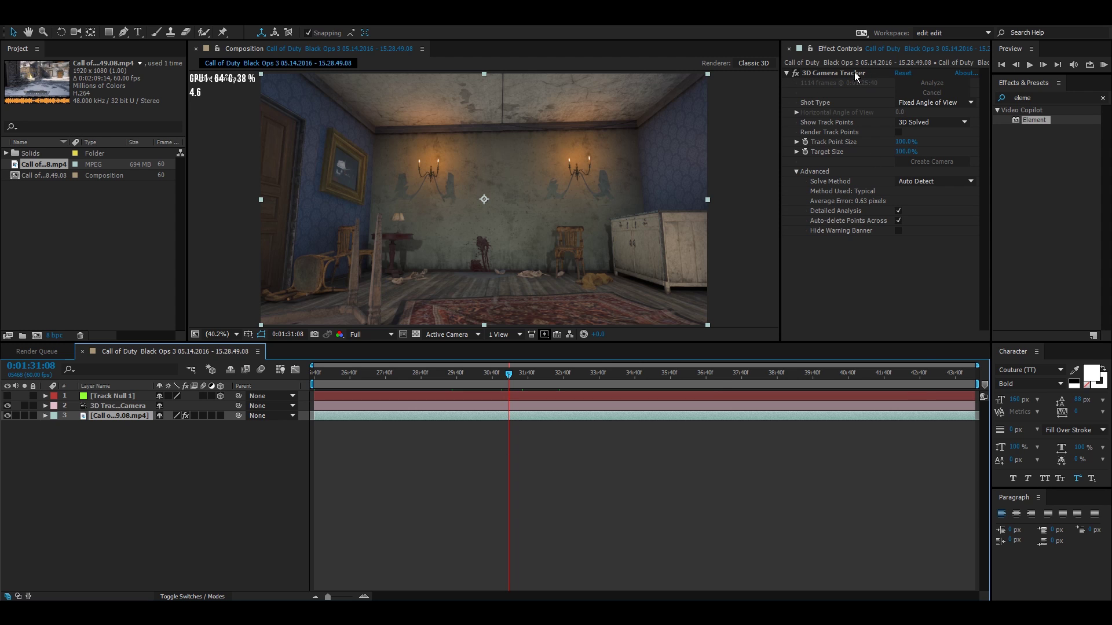
# Step: Duplicate the footage layer and delete the 3D Camera Tracker from the copy
pyautogui.hotkey('ctrl', 'd')
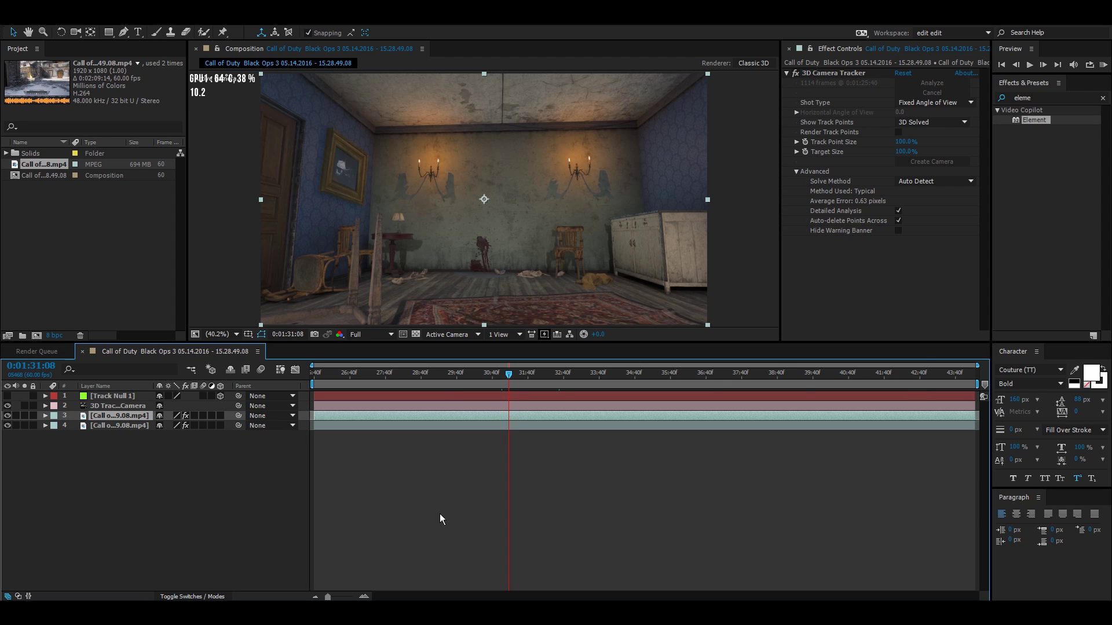
pyautogui.click(854, 81)
pyautogui.press('Delete')
# Step: Freeze the copy on the chosen room frame with Time > Freeze Frame
pyautogui.moveTo(525, 378); pyautogui.dragTo(573, 386)
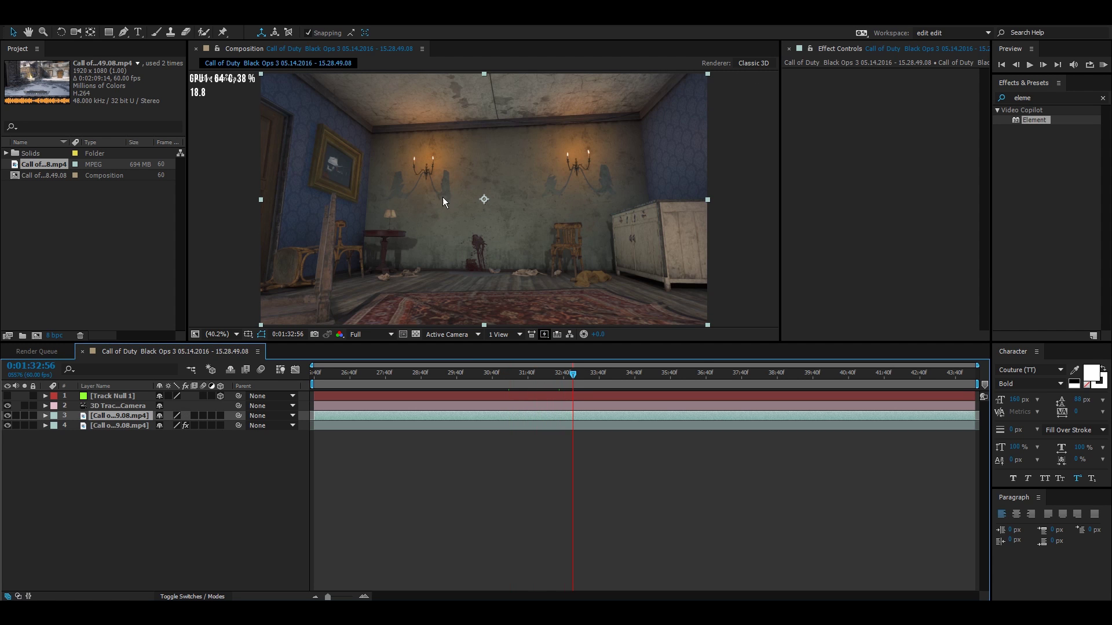
pyautogui.click(591, 377)
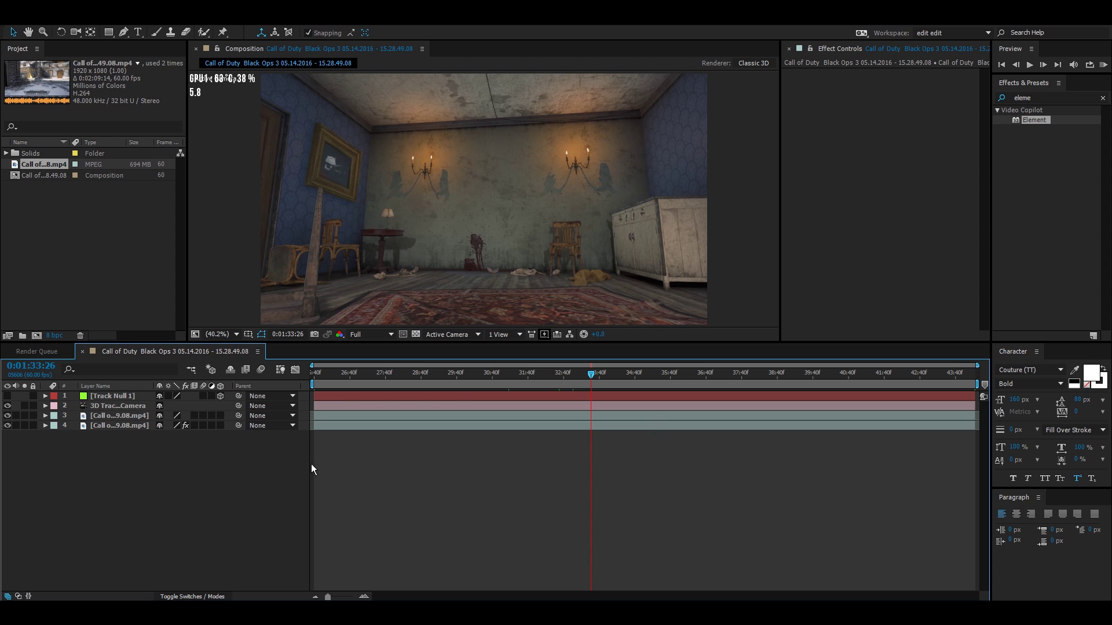
pyautogui.rightClick(113, 417)
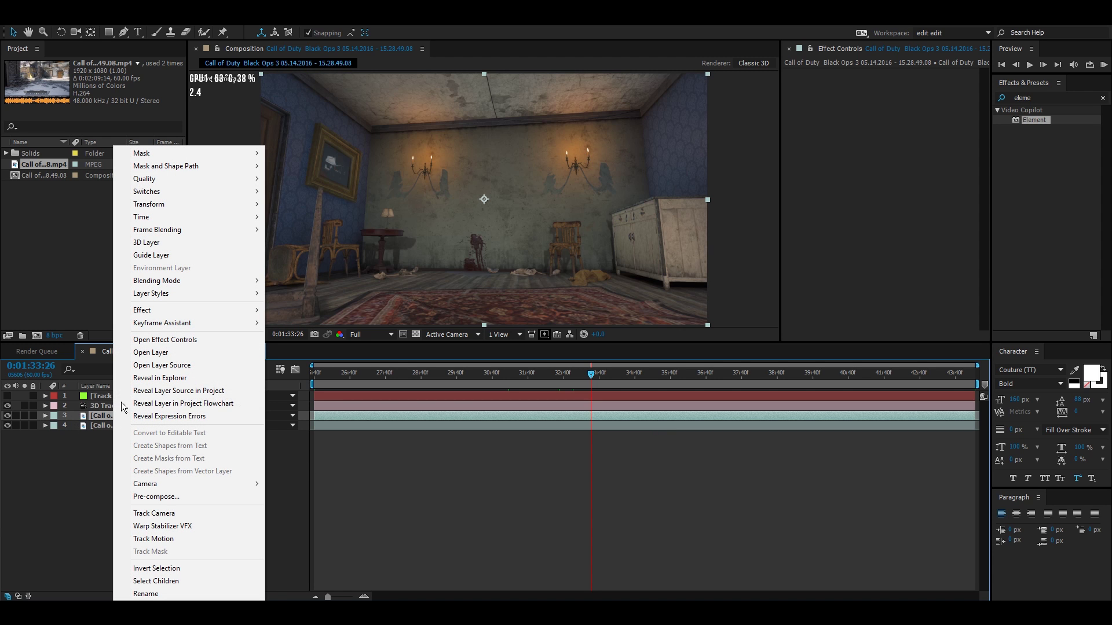
pyautogui.moveTo(174, 217)
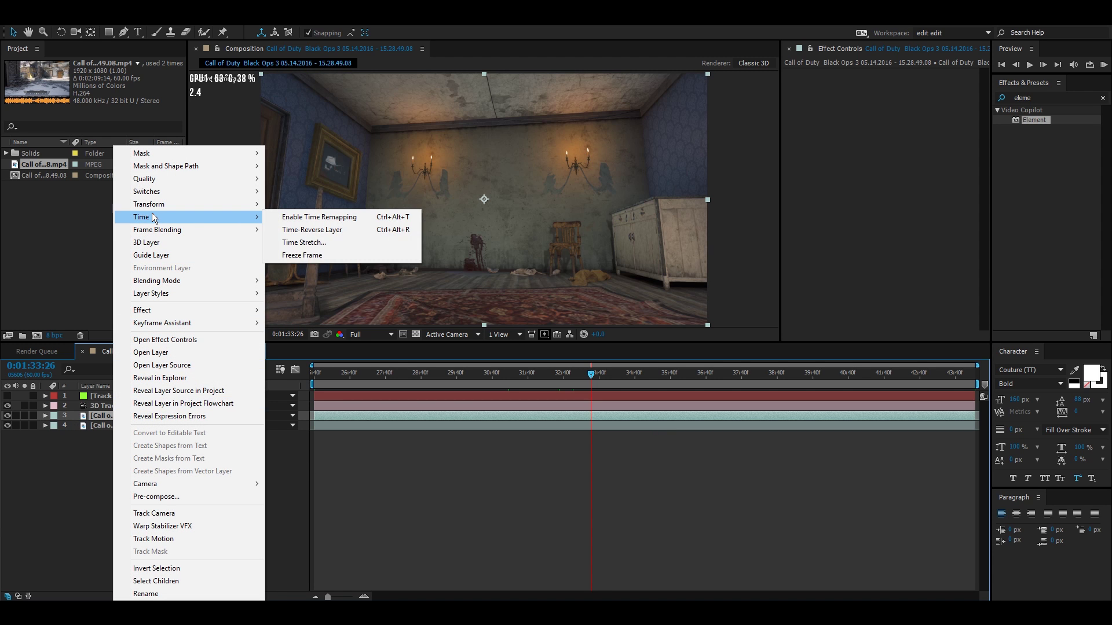
pyautogui.click(305, 258)
pyautogui.moveTo(561, 379); pyautogui.dragTo(632, 419)
# Step: Rename the frozen copy to 'env 1' and hide it
pyautogui.click(139, 416)
pyautogui.press('Return')
pyautogui.write('env 1')
pyautogui.press('Return')
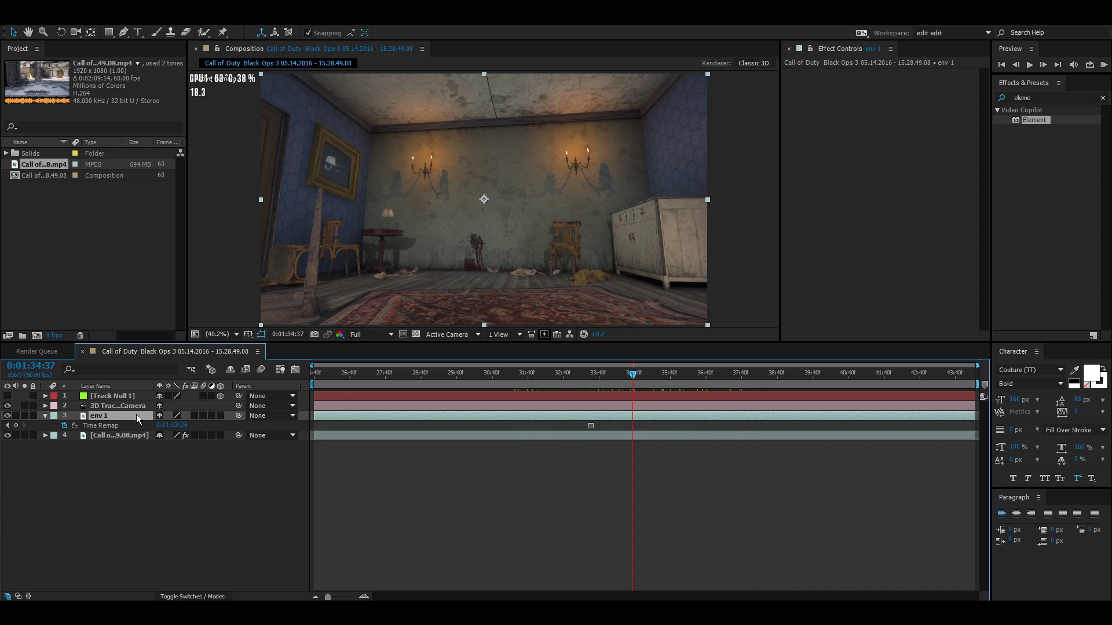
pyautogui.click(8, 416)
pyautogui.click(45, 415)
pyautogui.click(212, 492)
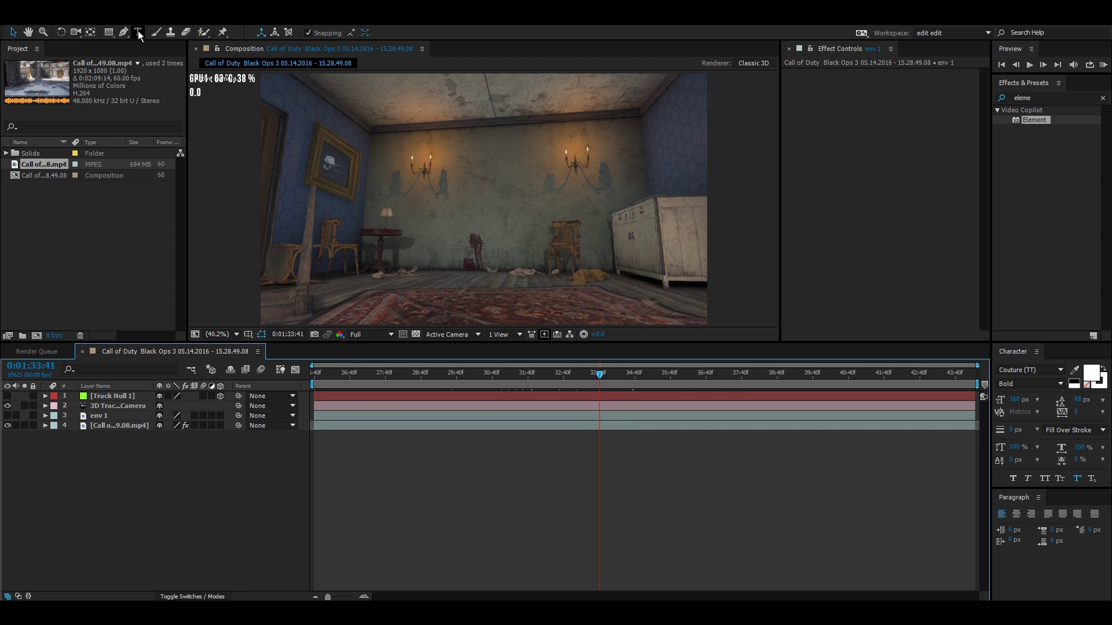
pyautogui.click(139, 33)
# Step: Add a hidden text layer reading 'TEST' over the back wall
pyautogui.moveTo(330, 122); pyautogui.dragTo(715, 285)
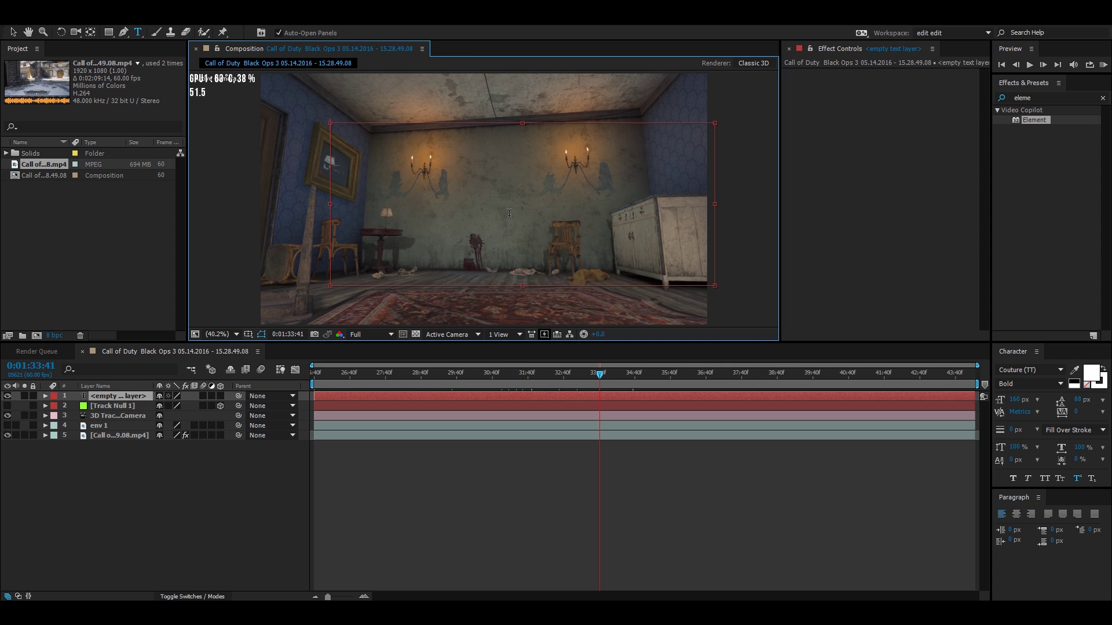
pyautogui.write('TEST')
pyautogui.click(81, 480)
pyautogui.click(107, 395)
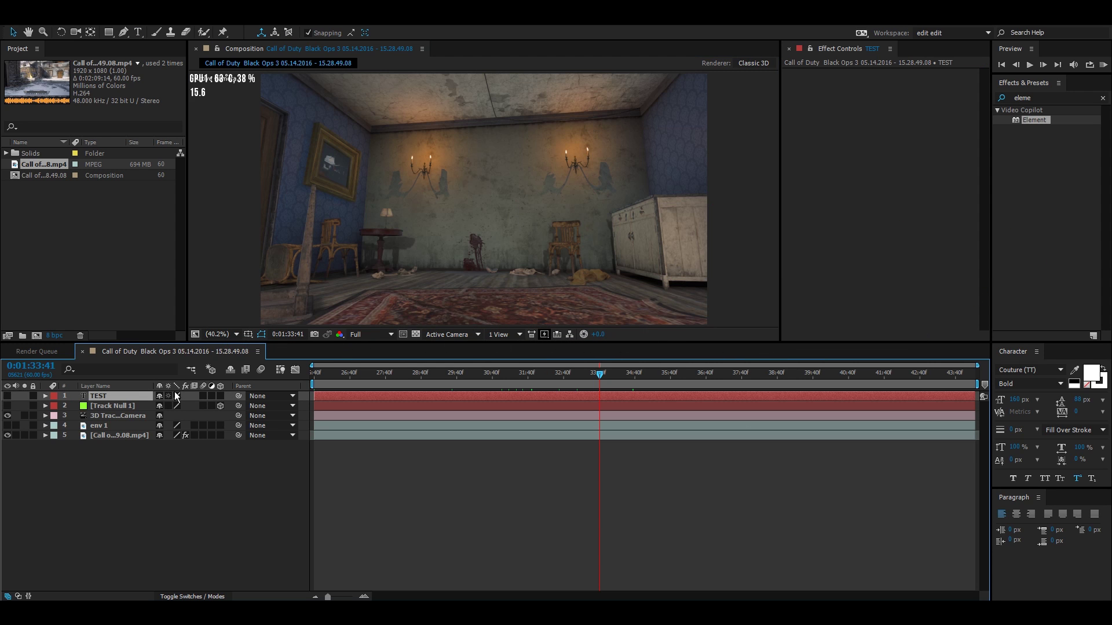
pyautogui.click(107, 467)
# Step: Create a 1920x1080 black solid named '3D'
pyautogui.rightClick(129, 467)
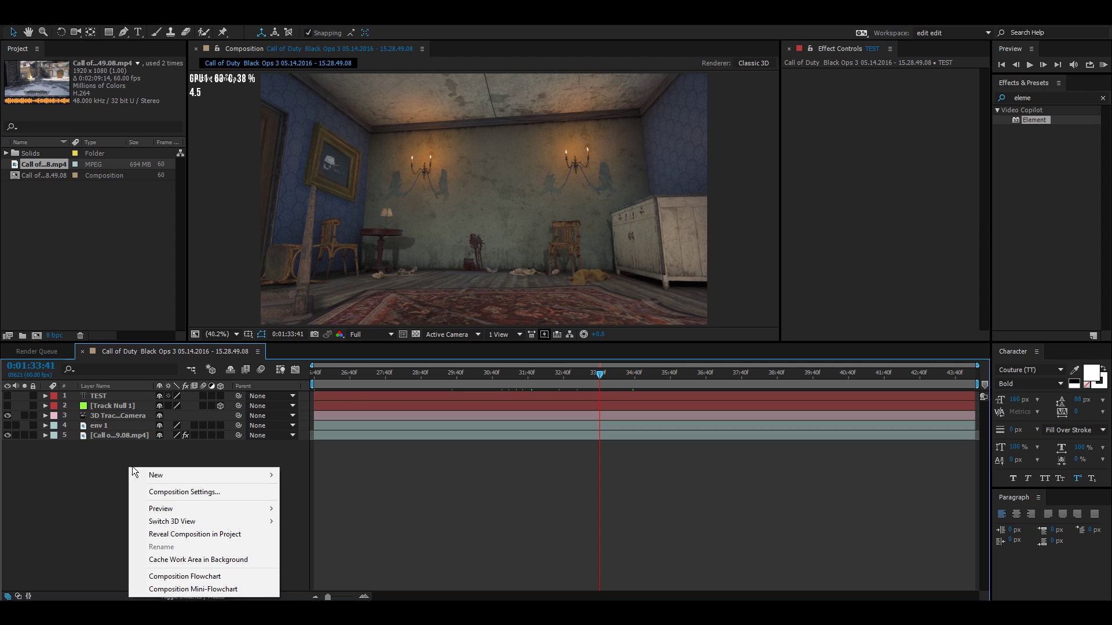
pyautogui.moveTo(153, 474)
pyautogui.click(336, 503)
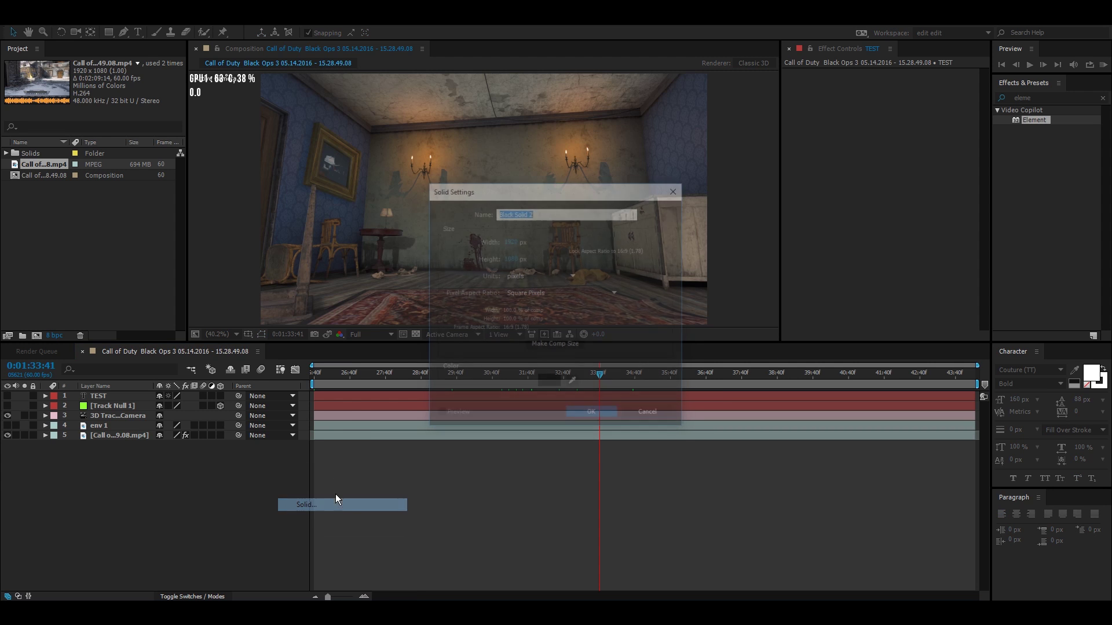
pyautogui.write('3D')
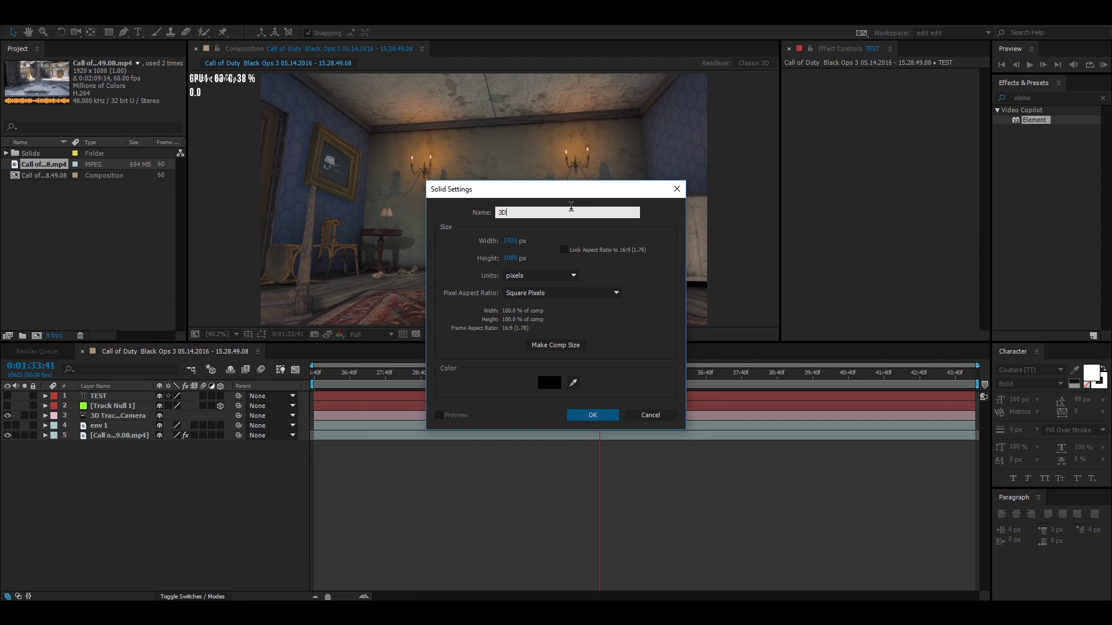
pyautogui.write('D')
pyautogui.click(591, 416)
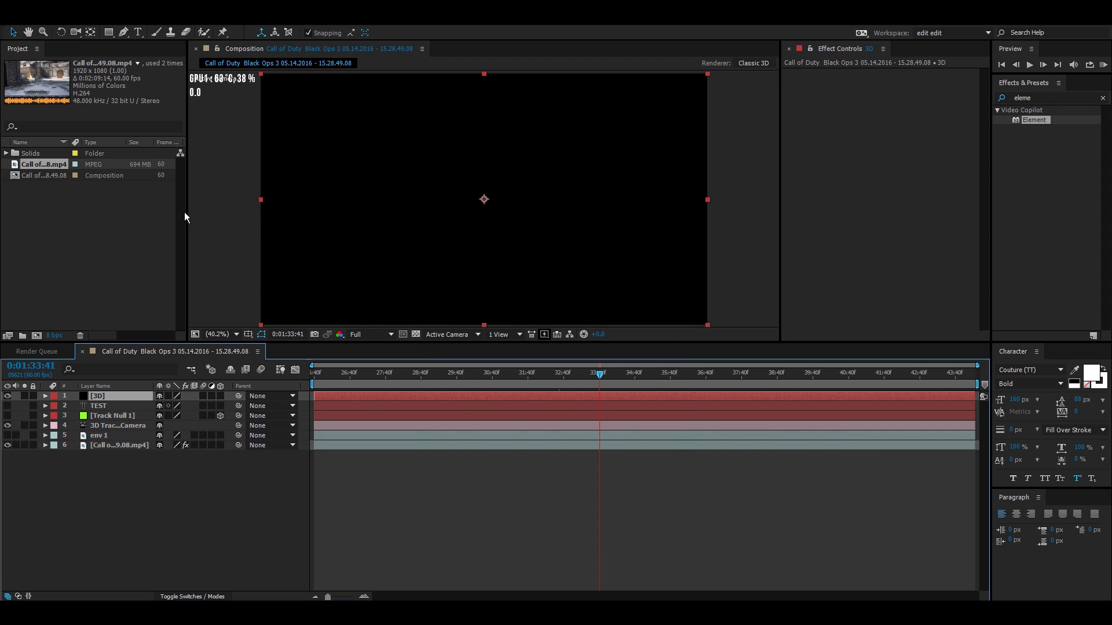
pyautogui.click(128, 18)
# Step: Apply Element to the 3D solid and set its environment Override Layer to env 1
pyautogui.moveTo(298, 242)
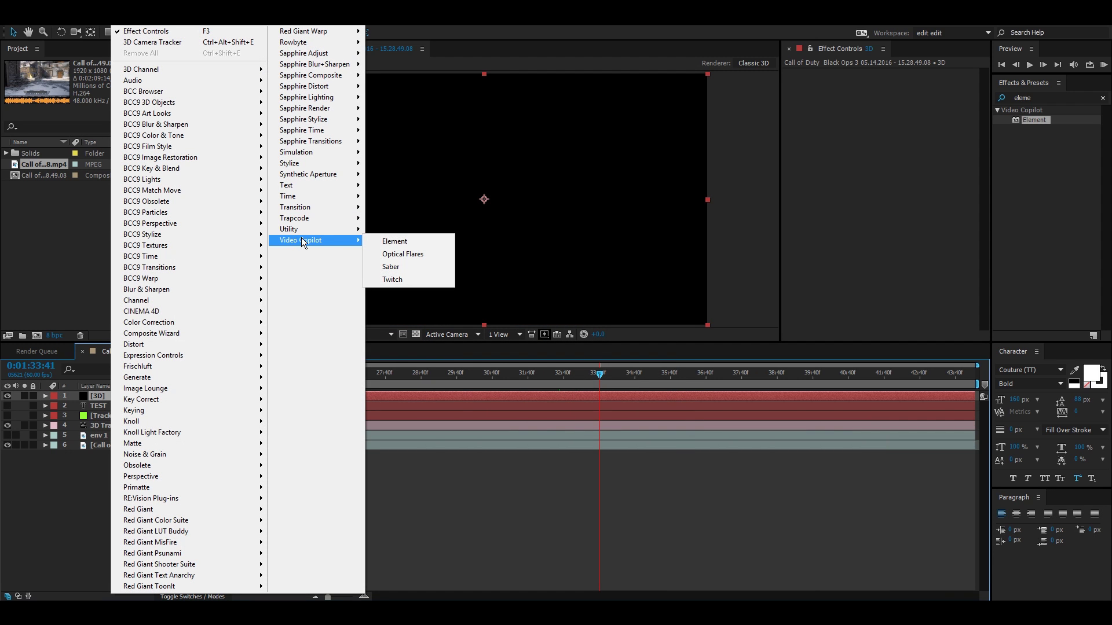
pyautogui.click(390, 240)
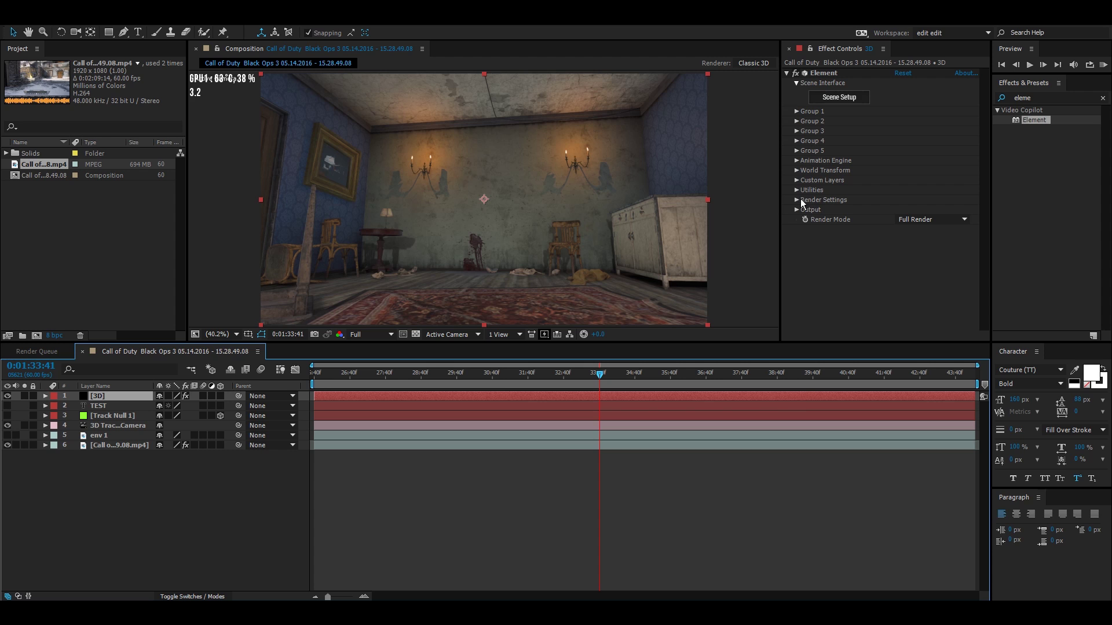
pyautogui.click(794, 200)
pyautogui.click(806, 208)
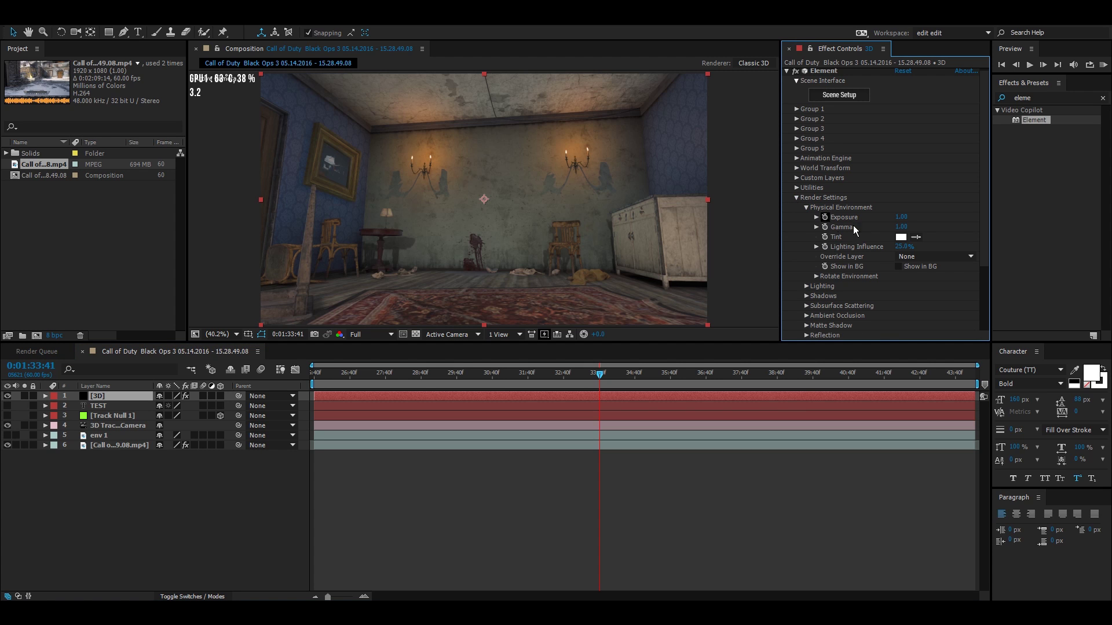
pyautogui.click(927, 258)
pyautogui.click(929, 323)
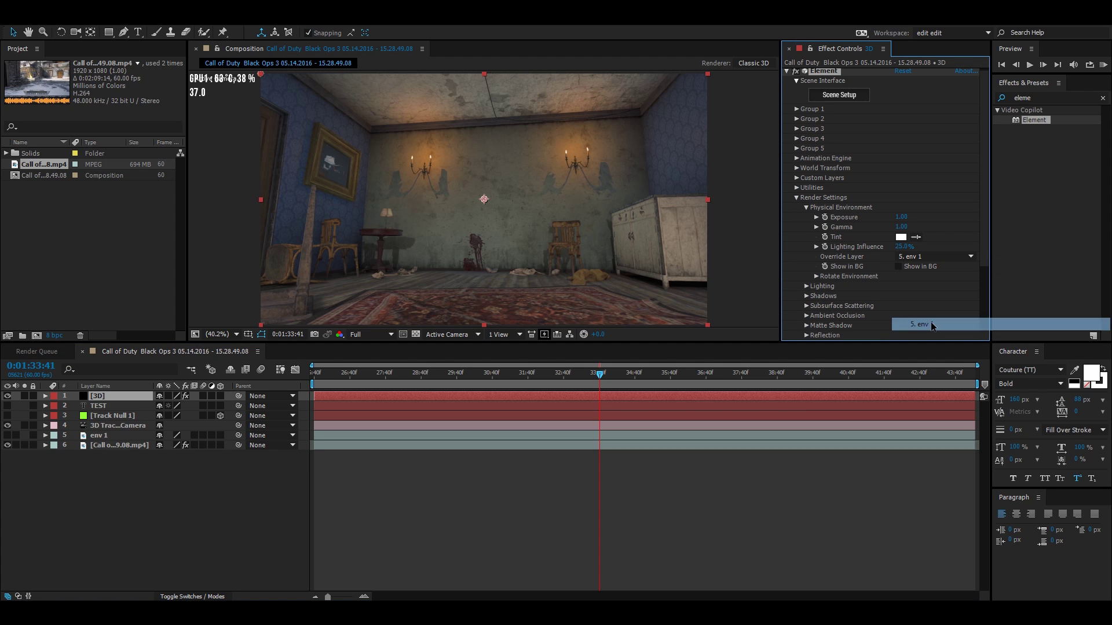
pyautogui.click(807, 208)
pyautogui.click(797, 199)
# Step: Set Element's Custom Texture Map Layer 1 to env 1
pyautogui.click(797, 181)
pyautogui.click(806, 200)
pyautogui.click(914, 210)
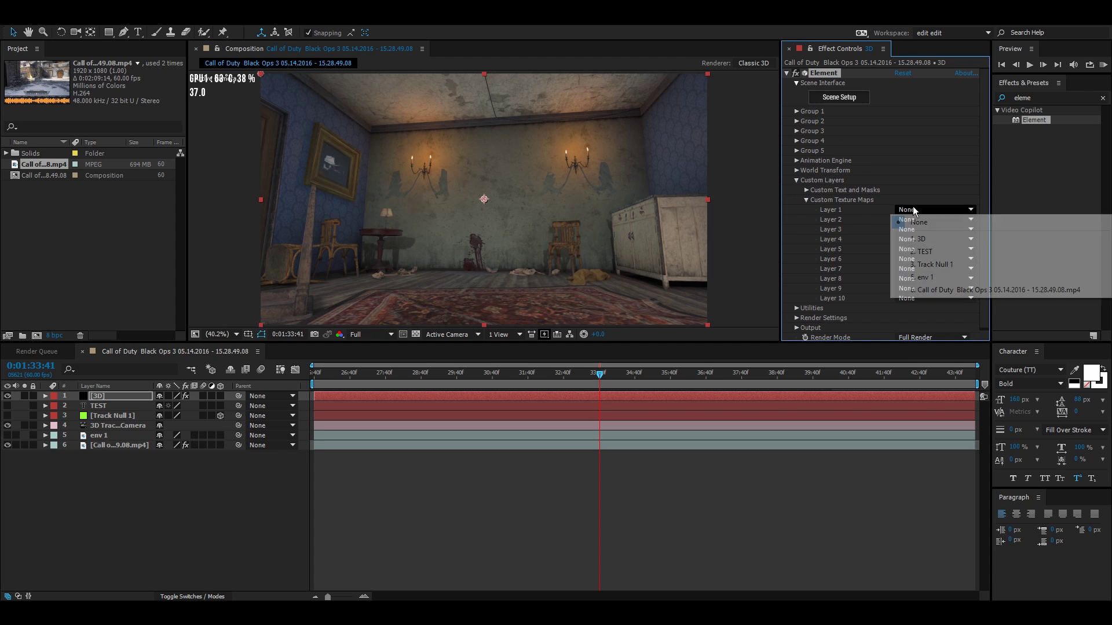
pyautogui.click(930, 278)
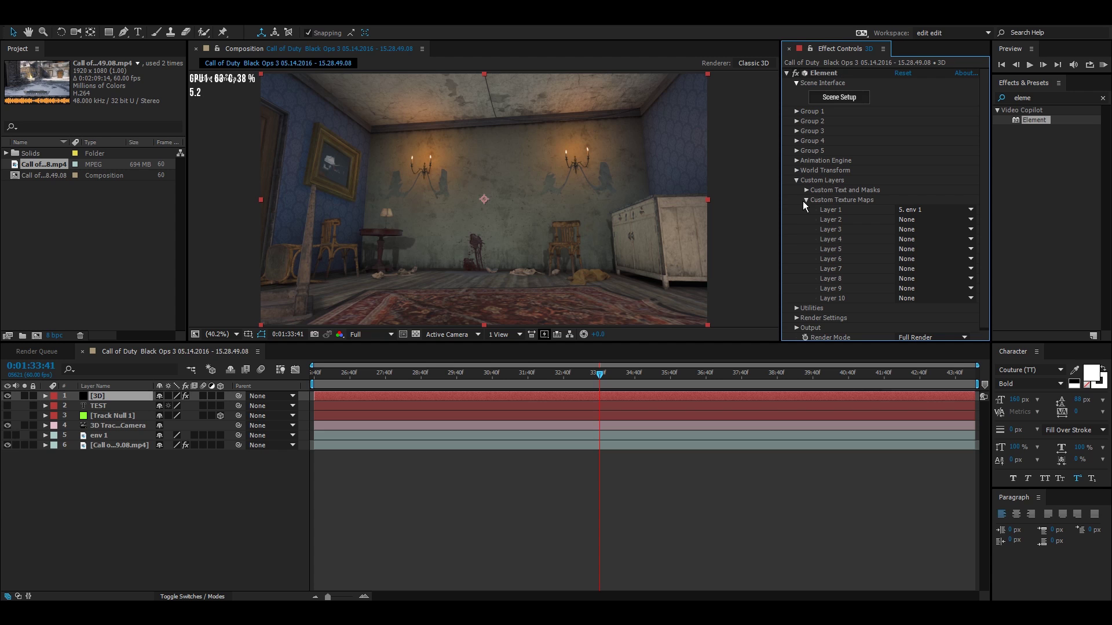
pyautogui.click(805, 200)
# Step: Set Path Layer 1 to the TEST text layer and open Element's Scene Setup
pyautogui.click(805, 190)
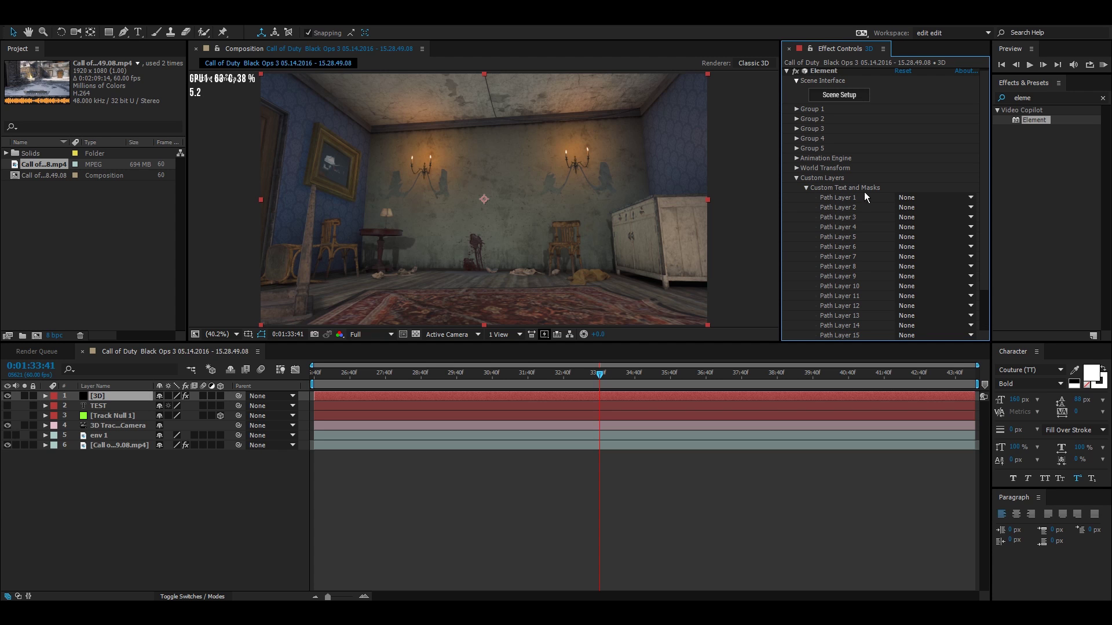
pyautogui.click(906, 197)
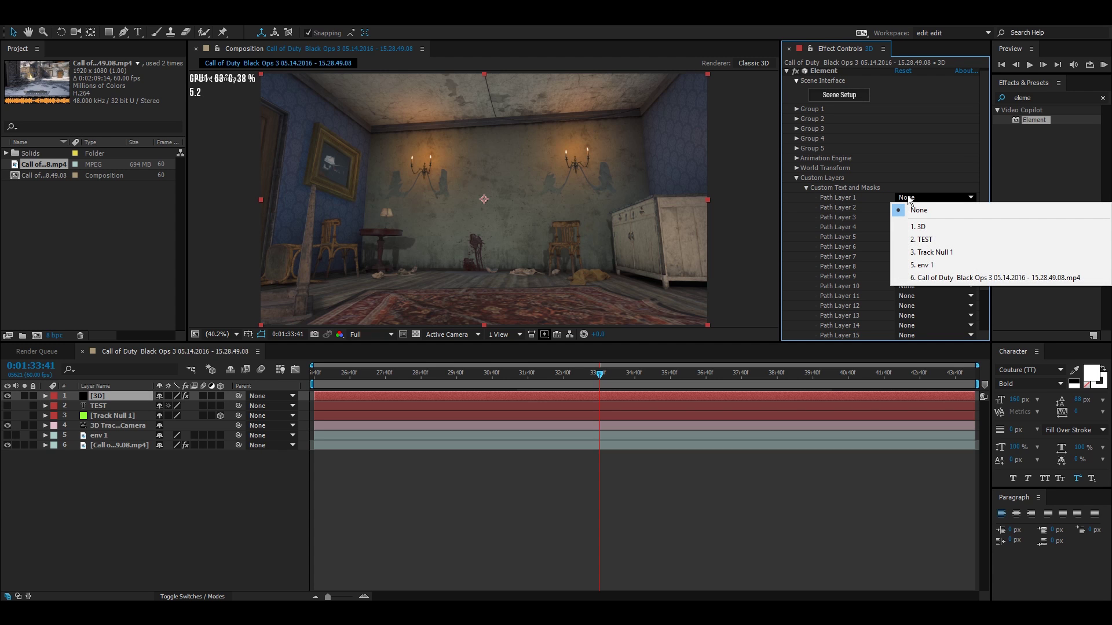
pyautogui.click(922, 240)
pyautogui.click(805, 187)
pyautogui.click(797, 180)
pyautogui.click(527, 502)
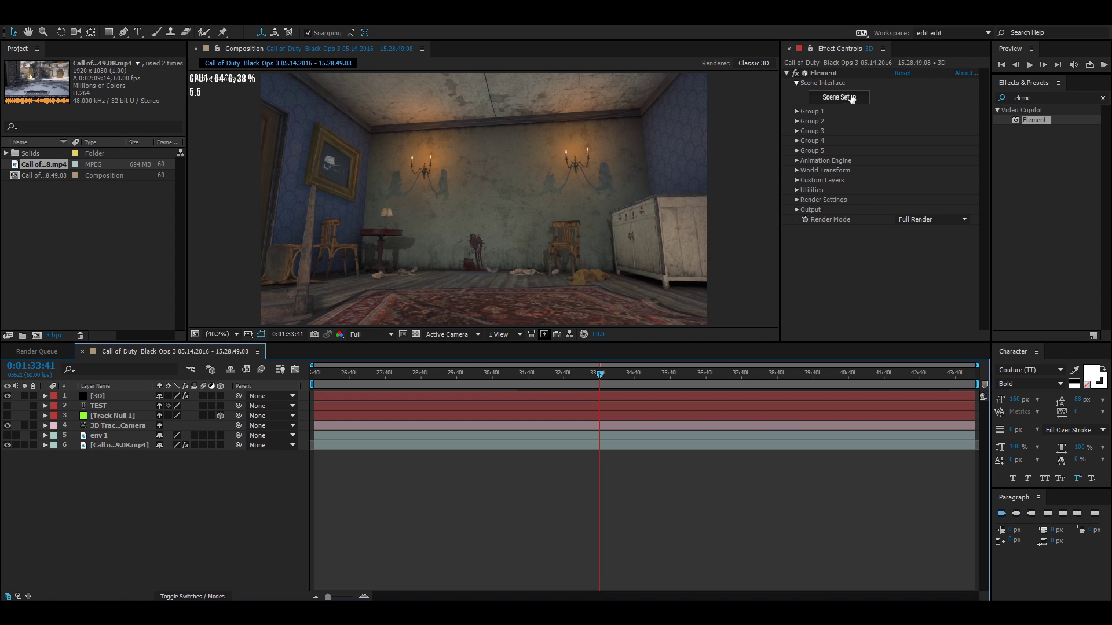
pyautogui.click(836, 102)
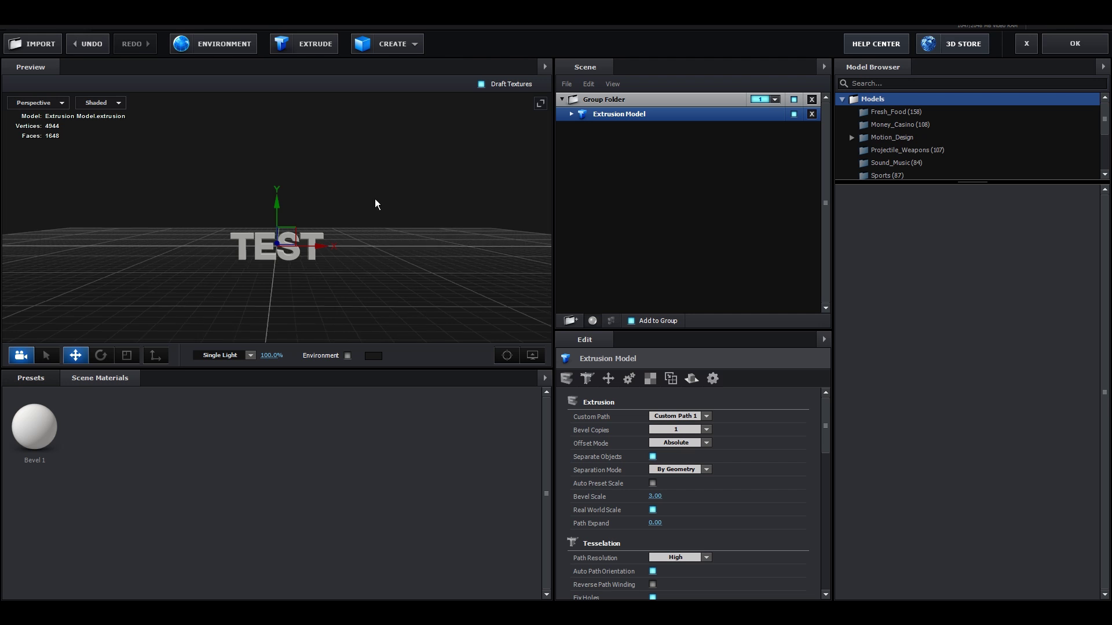
pyautogui.moveTo(375, 200)
pyautogui.mouseDown()
pyautogui.moveTo(345, 193)
pyautogui.moveTo(370, 174)
pyautogui.moveTo(387, 190)
pyautogui.moveTo(328, 215)
pyautogui.moveTo(395, 224)
pyautogui.moveTo(287, 239)
pyautogui.moveTo(374, 216)
pyautogui.mouseUp()
# Step: Apply the Pro_Shaders > Metal silver_rough material to the TEST text
pyautogui.click(31, 378)
pyautogui.click(70, 434)
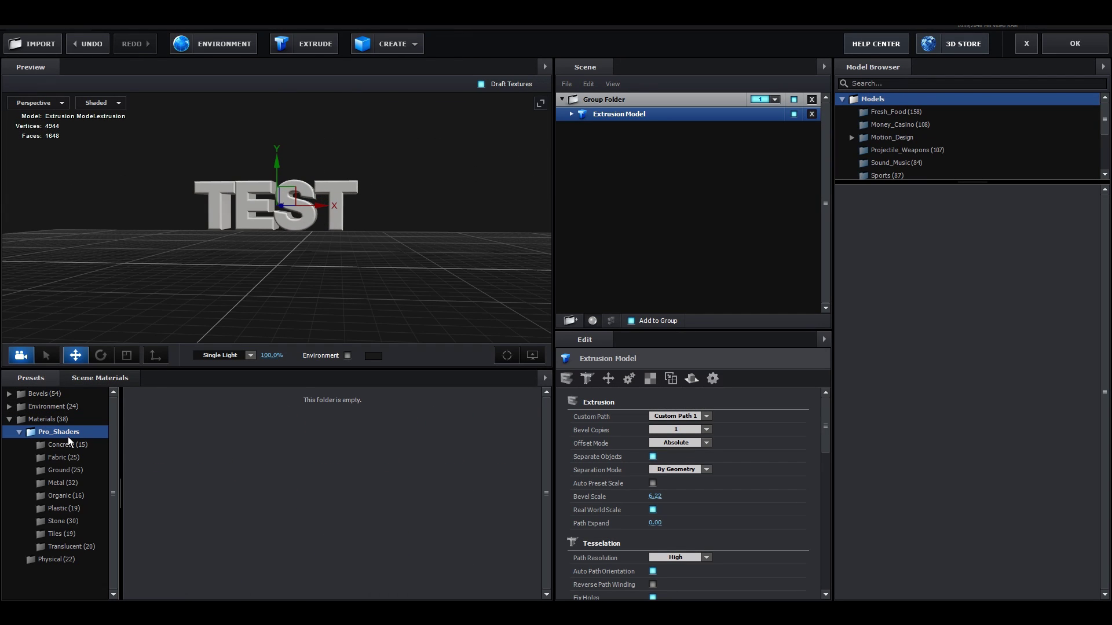
pyautogui.moveTo(325, 318); pyautogui.dragTo(392, 244)
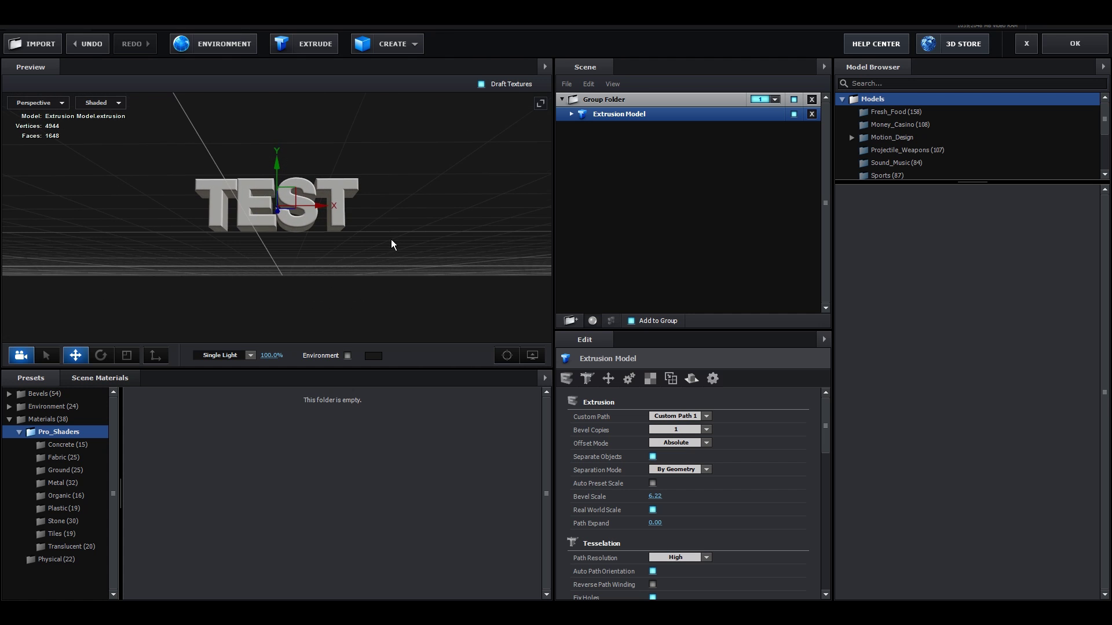
pyautogui.click(74, 484)
pyautogui.scroll(-5, 310, 458)
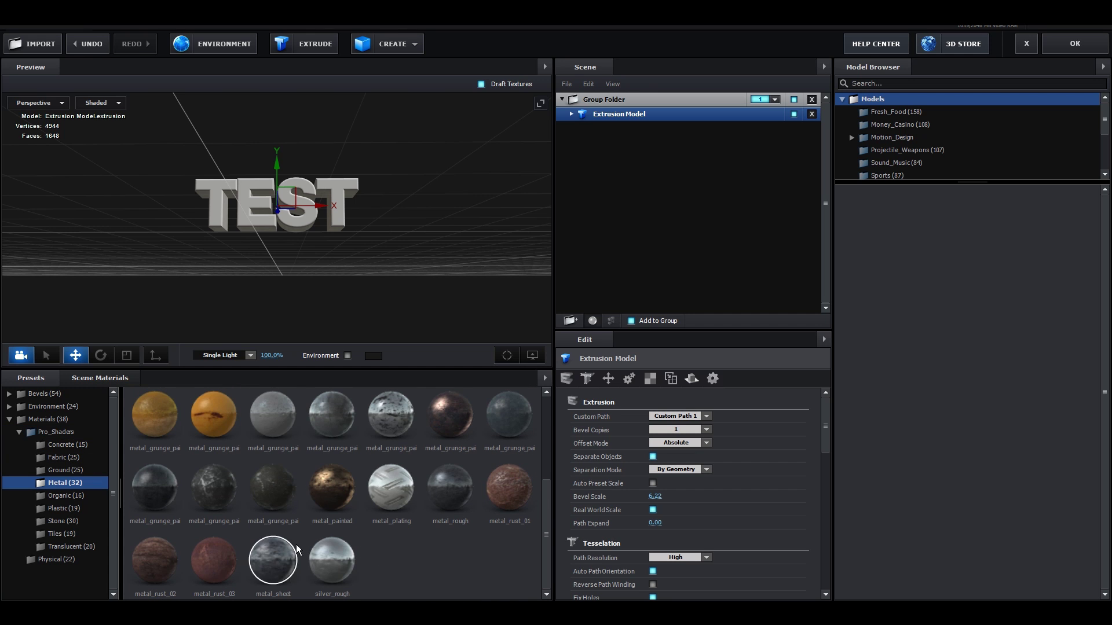
pyautogui.doubleClick(336, 561)
pyautogui.moveTo(325, 217); pyautogui.dragTo(405, 235)
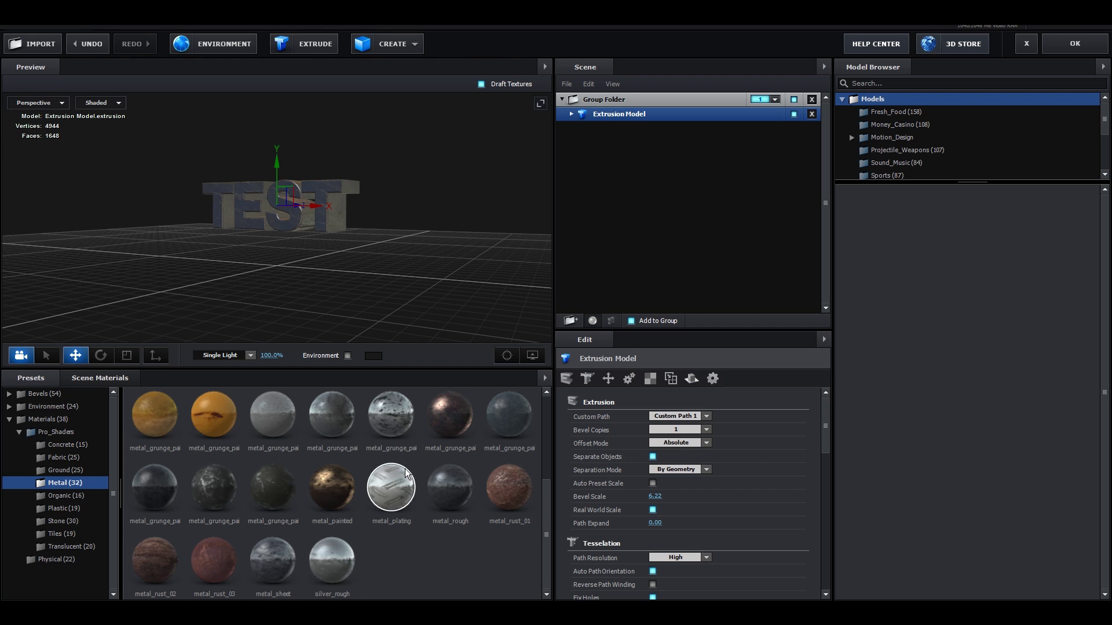
pyautogui.scroll(2, 380, 484)
# Step: Compare metal_brushed and metal_grunge, settle on silver_rough, and accept the scene
pyautogui.click(342, 440)
pyautogui.moveTo(371, 302); pyautogui.dragTo(406, 272)
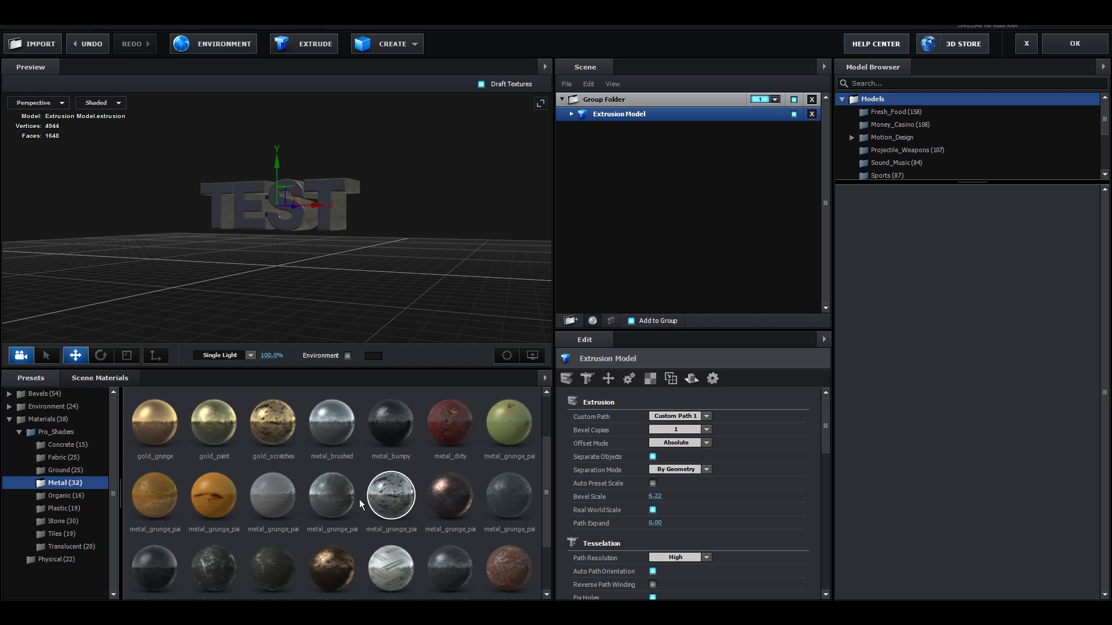
pyautogui.click(329, 502)
pyautogui.moveTo(341, 259); pyautogui.dragTo(375, 261)
pyautogui.scroll(-3, 321, 503)
pyautogui.click(331, 559)
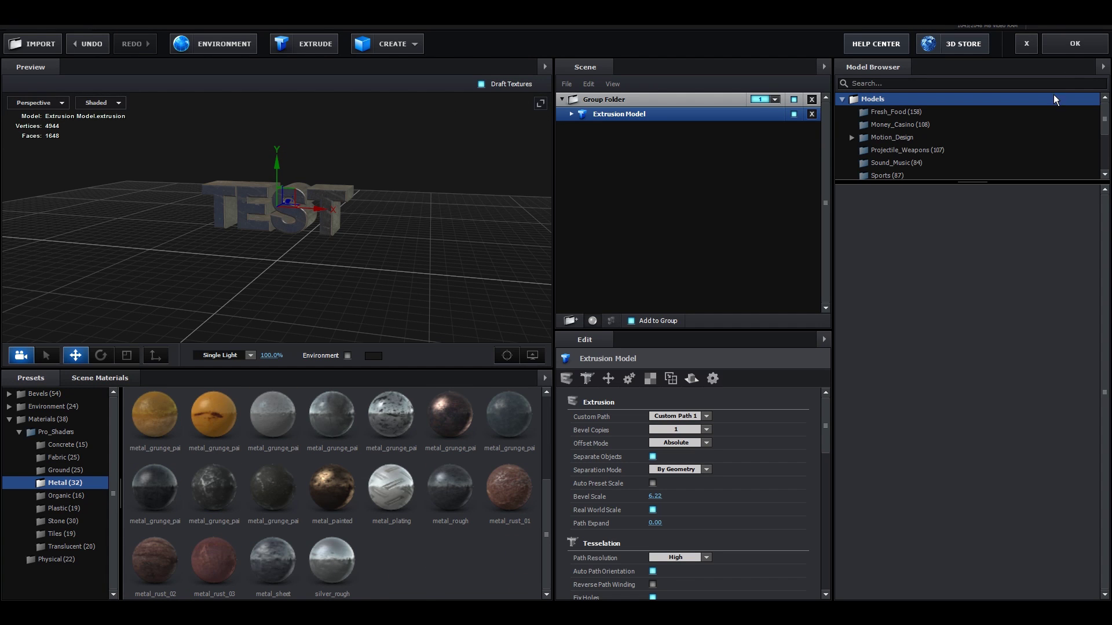
pyautogui.click(1070, 44)
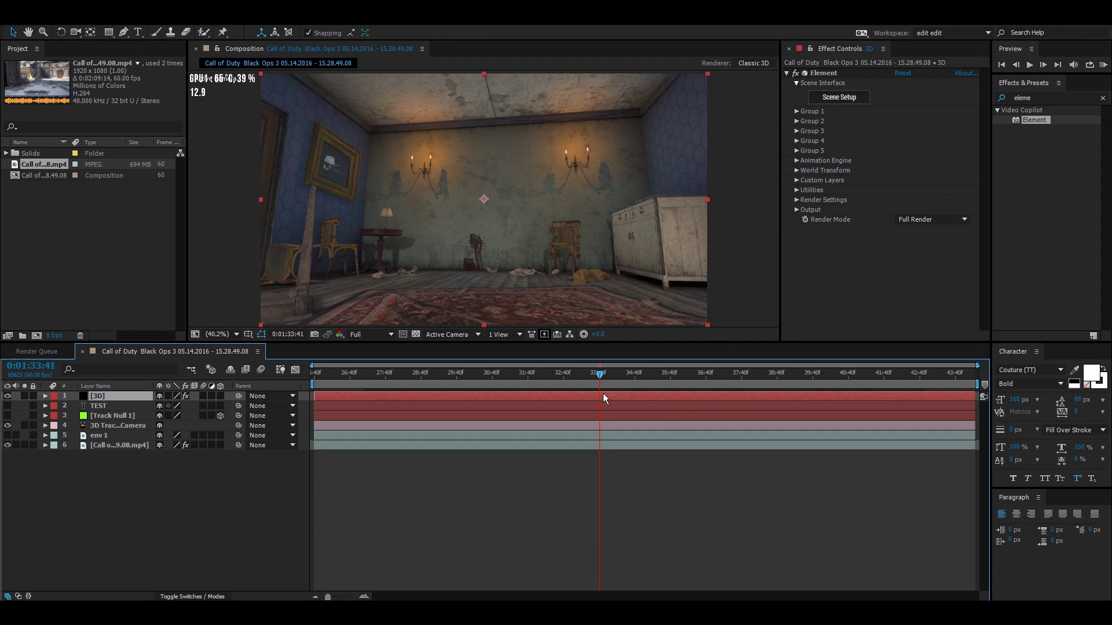
# Step: Reveal Track Null 1's Position and Element's Group 1 particle replicator position settings
pyautogui.click(530, 382)
pyautogui.moveTo(530, 383); pyautogui.dragTo(380, 388)
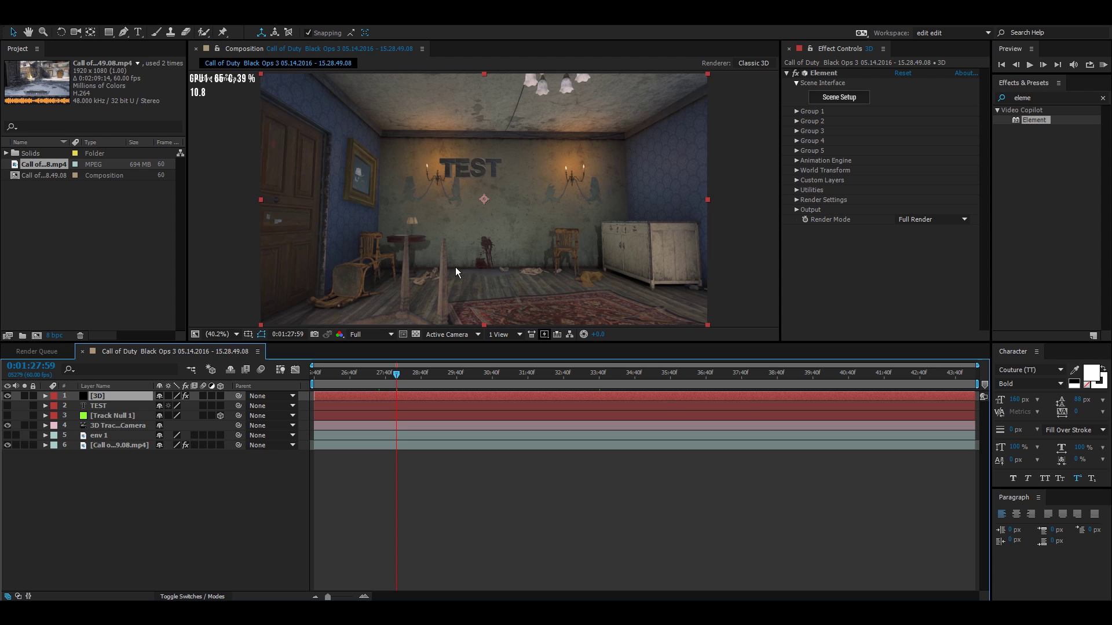
pyautogui.moveTo(481, 384); pyautogui.dragTo(523, 379)
pyautogui.click(124, 416)
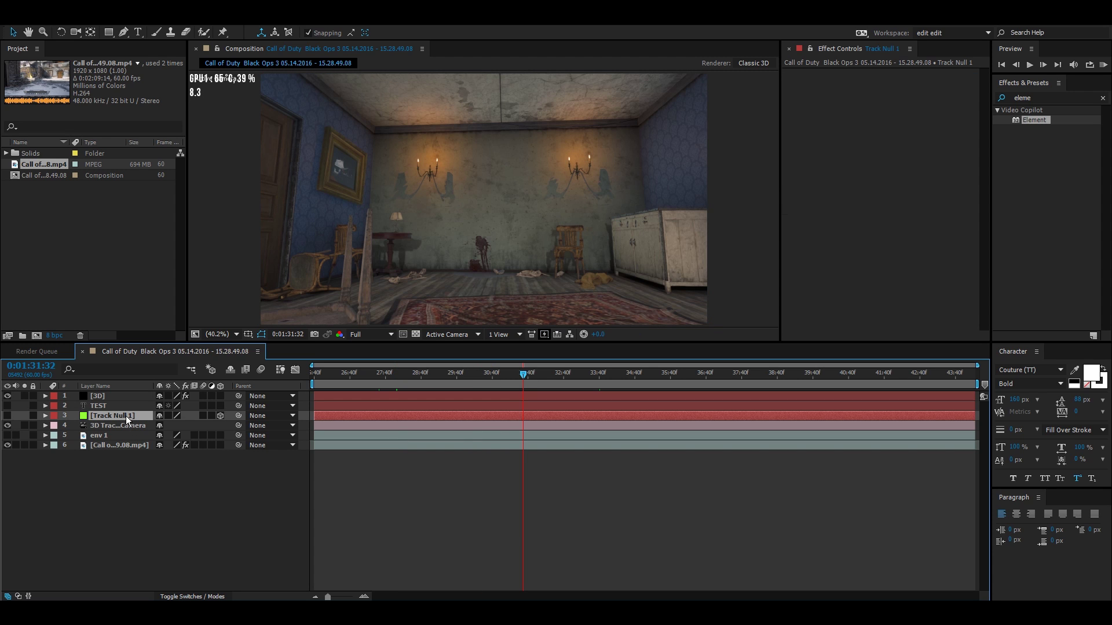
pyautogui.press('p')
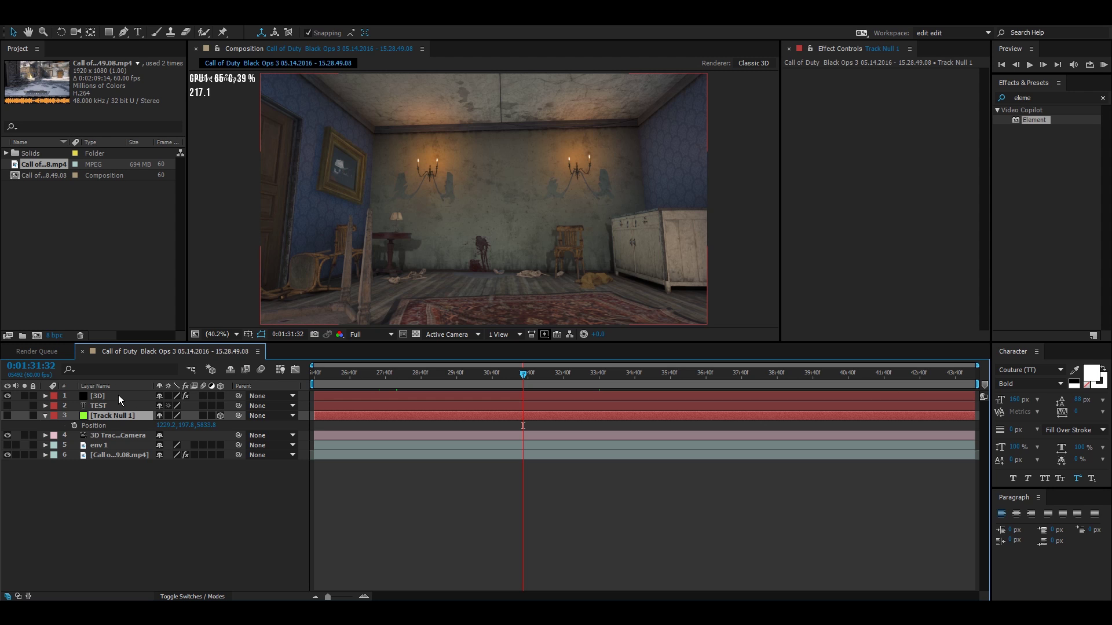
pyautogui.click(119, 395)
pyautogui.click(795, 110)
pyautogui.click(807, 161)
pyautogui.click(805, 130)
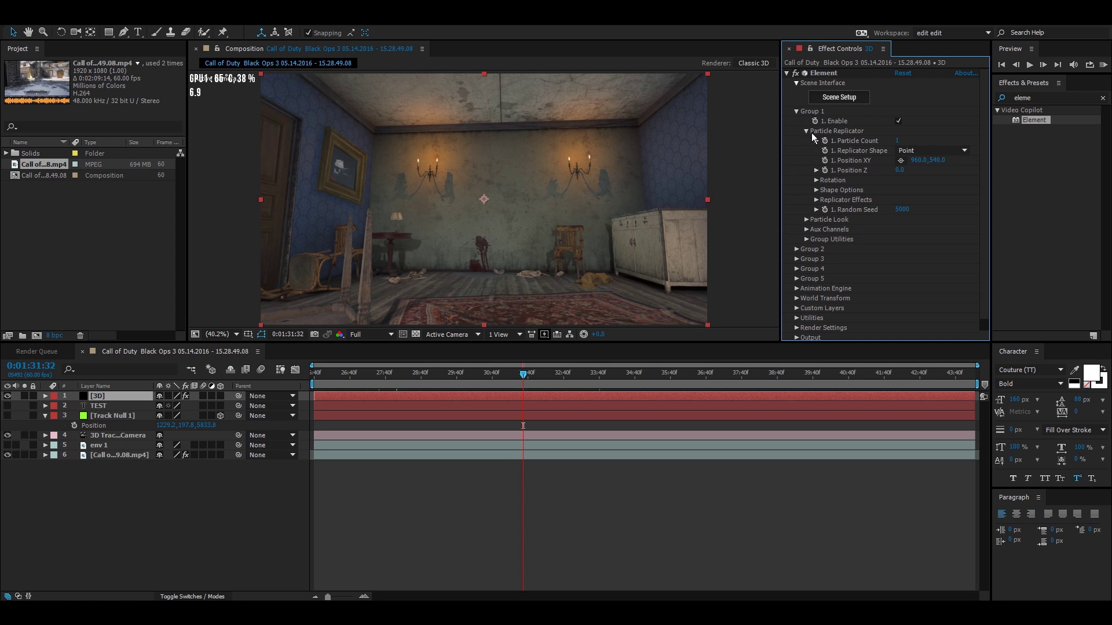
# Step: Copy the null's position into the replicator: XY 1229.2, 197.8 and Z 5833.8
pyautogui.click(172, 426)
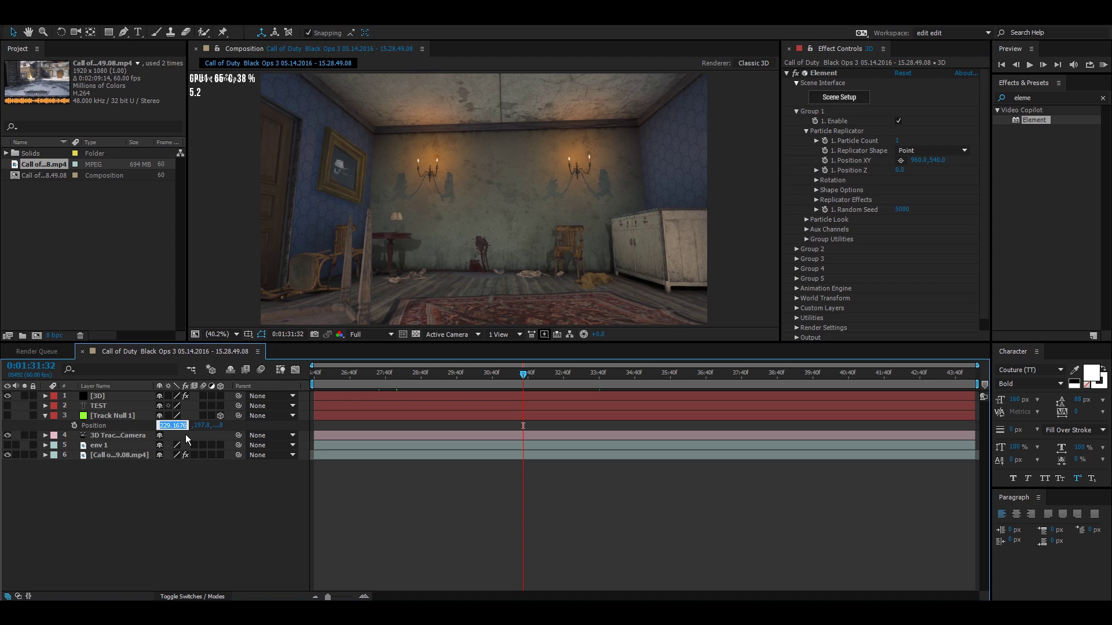
pyautogui.click(915, 162)
pyautogui.write('1229.1676')
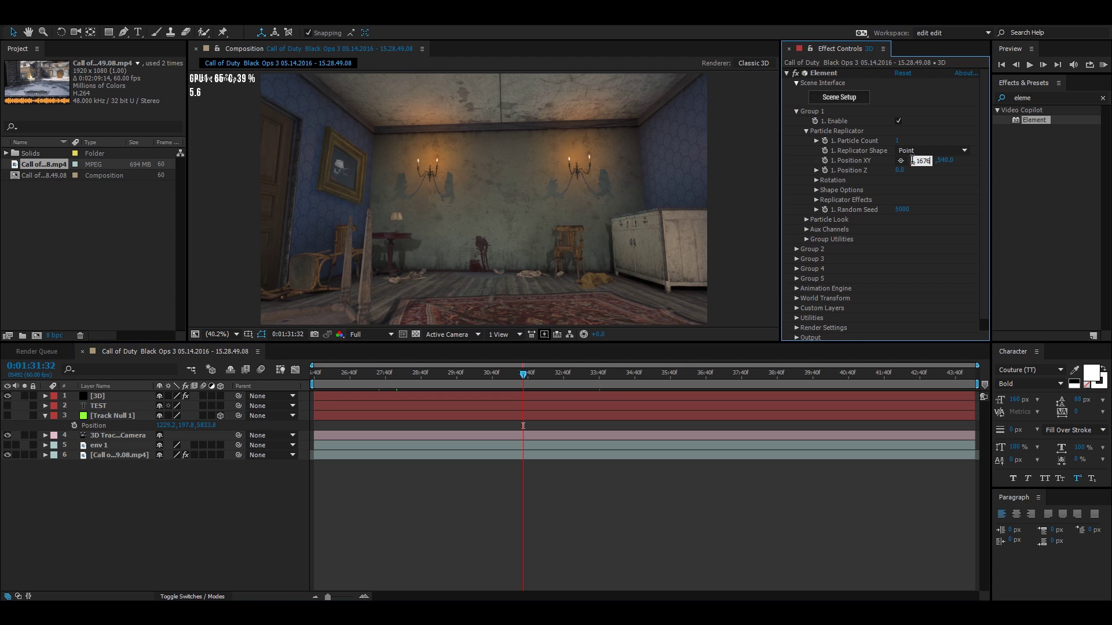
pyautogui.click(186, 425)
pyautogui.hotkey('ctrl', 'c')
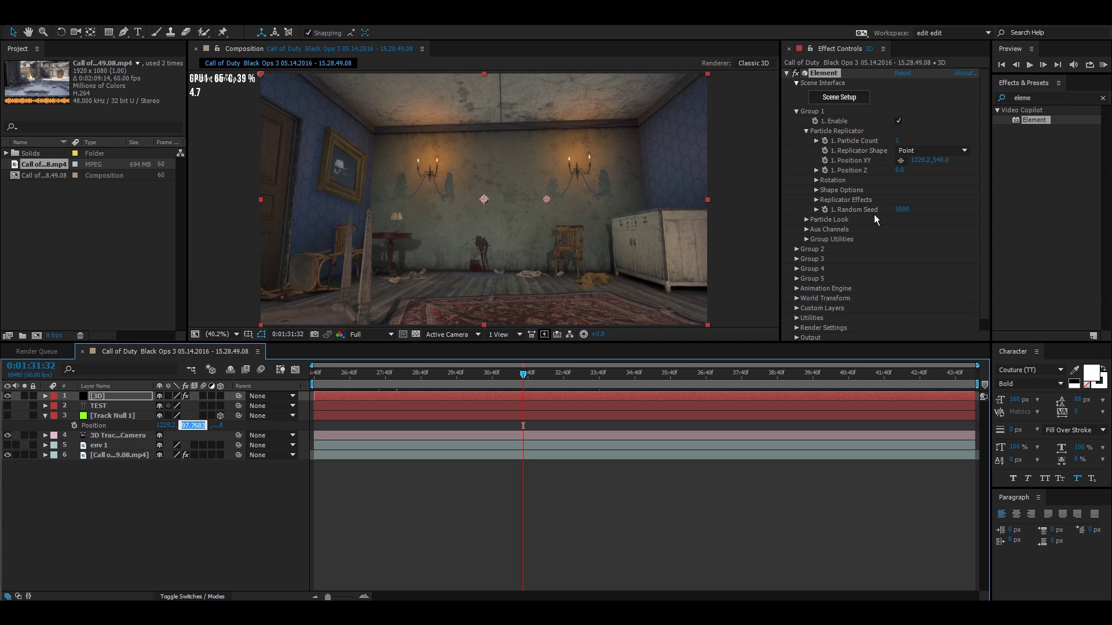
pyautogui.click(940, 160)
pyautogui.hotkey('ctrl', 'v')
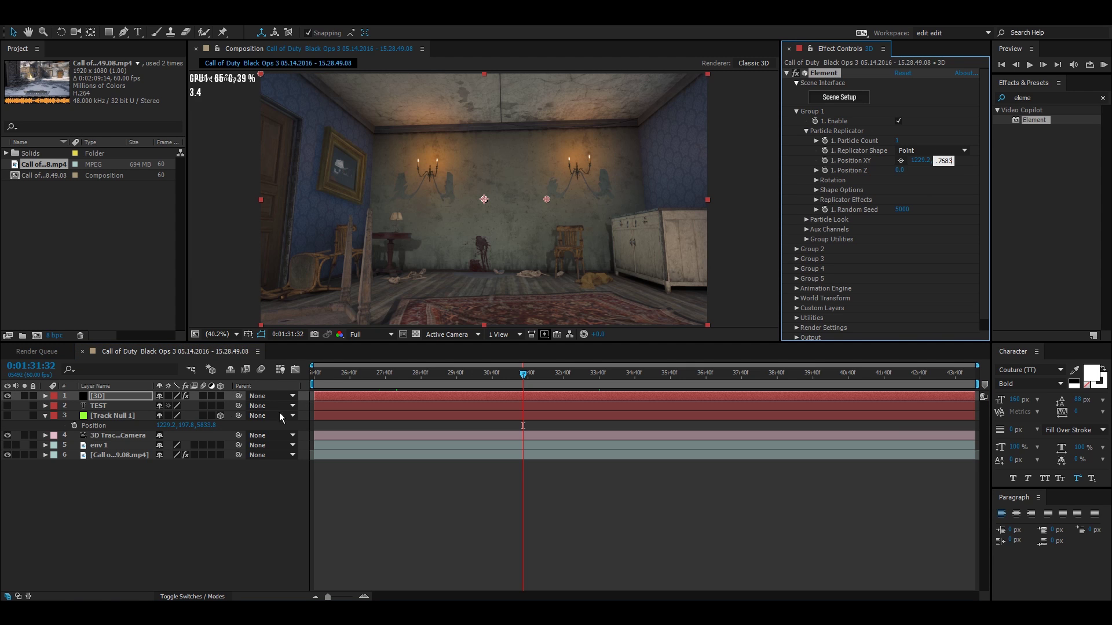
pyautogui.click(213, 426)
pyautogui.hotkey('ctrl', 'c')
pyautogui.click(897, 170)
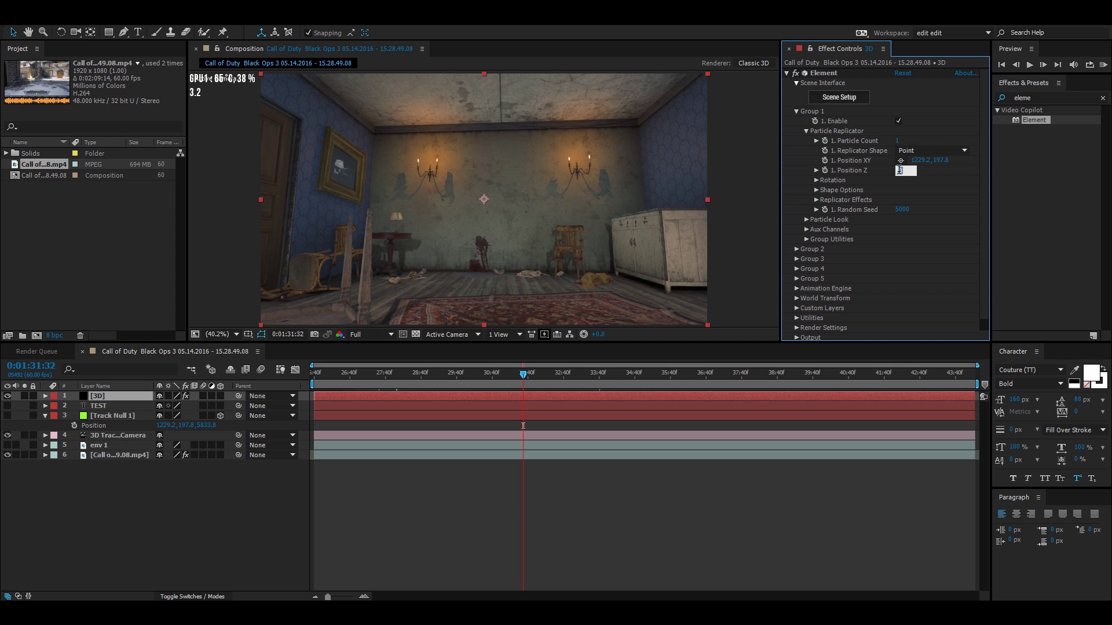
pyautogui.click(925, 197)
# Step: Scrub the shot to check the TEST placement, then reselect the 3D layer
pyautogui.moveTo(534, 380); pyautogui.dragTo(647, 370)
pyautogui.click(568, 502)
pyautogui.click(483, 380)
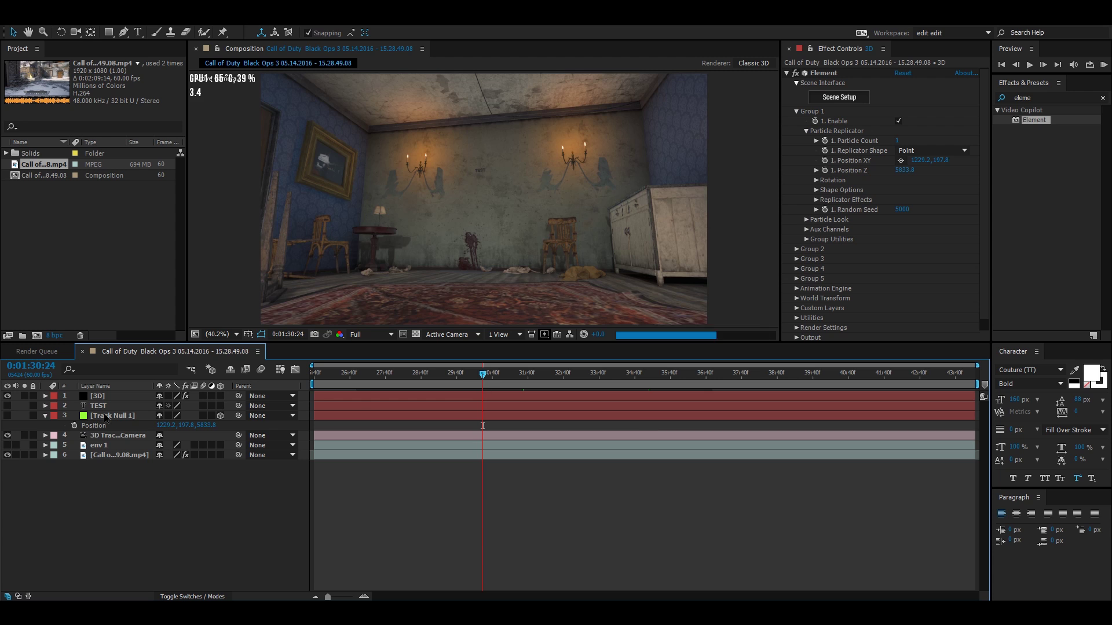
pyautogui.click(45, 415)
pyautogui.click(103, 396)
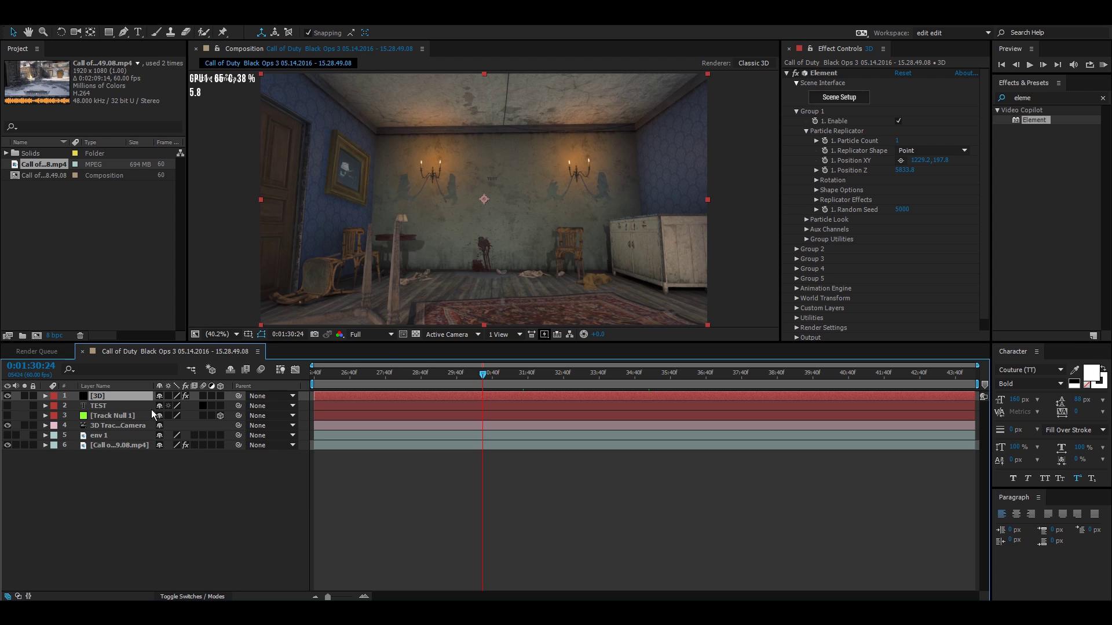
# Step: Scale the TEST text to particle size 86 and move it onto the wall at 1434.2, 886.8
pyautogui.click(806, 220)
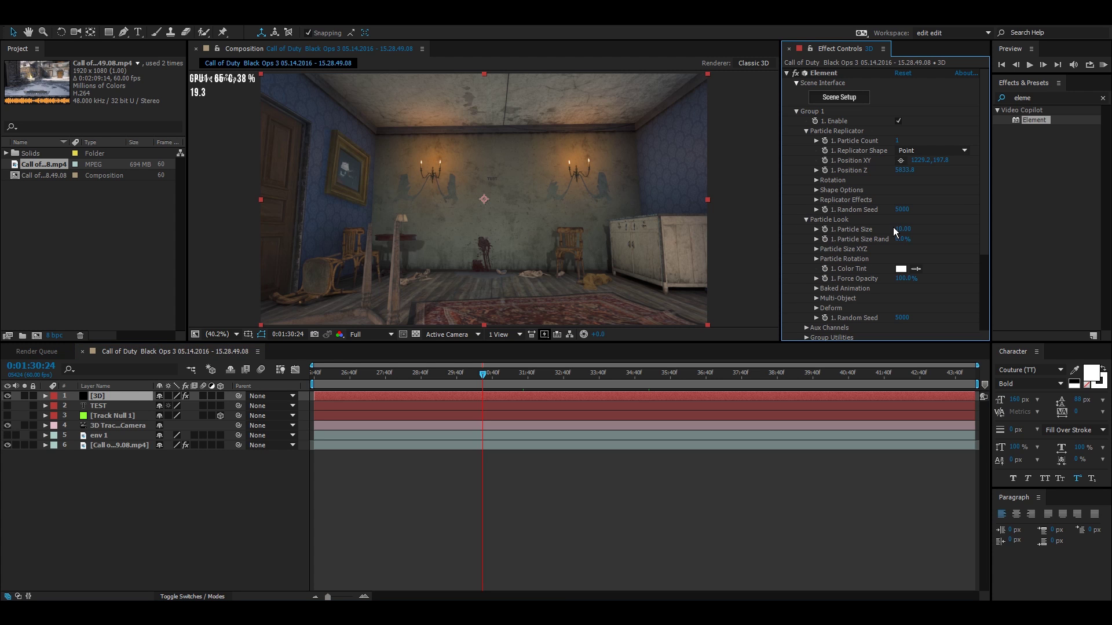
pyautogui.moveTo(1043, 206); pyautogui.dragTo(1111, 204)
pyautogui.moveTo(931, 165); pyautogui.dragTo(1111, 208)
pyautogui.moveTo(921, 162); pyautogui.dragTo(970, 179)
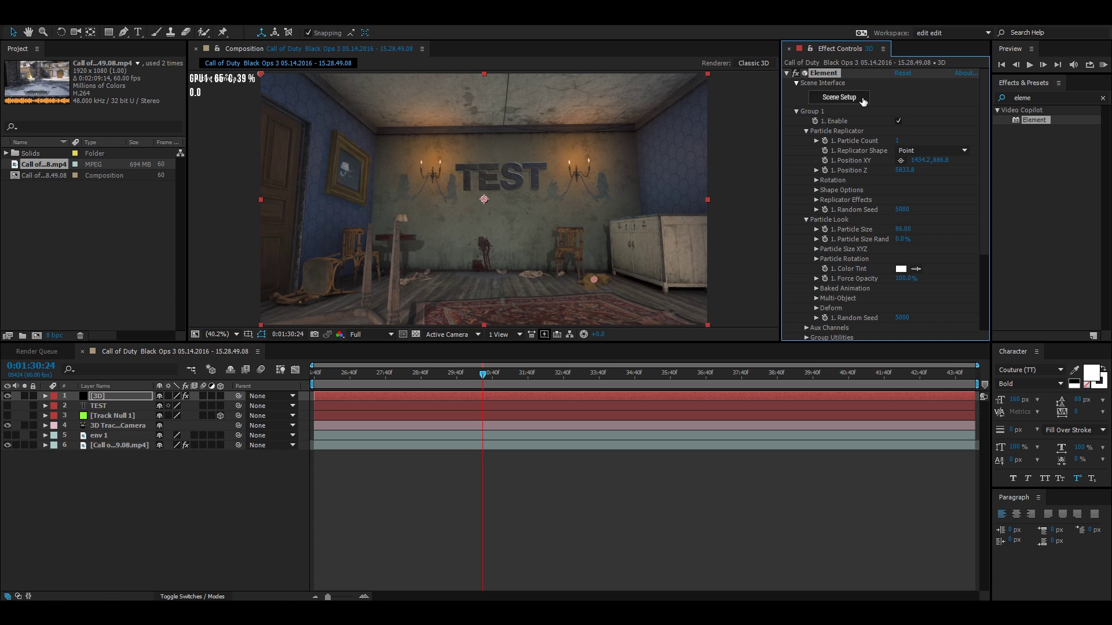
pyautogui.click(863, 98)
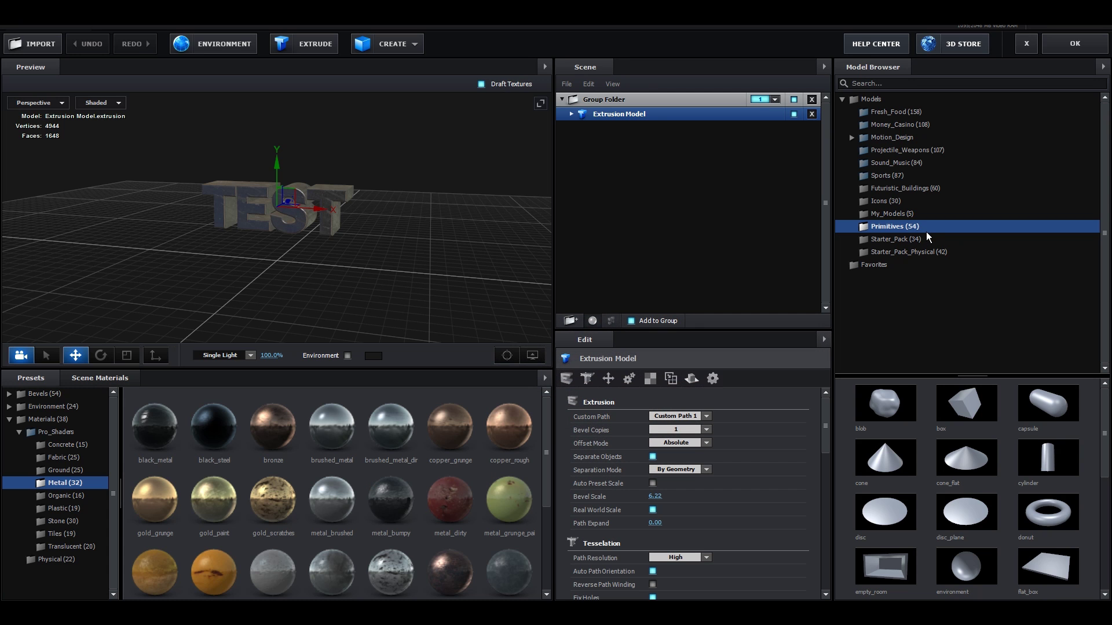
# Step: Add a plane primitive in group 2 with X orientation 90° and scale 183%
pyautogui.scroll(-3, 940, 436)
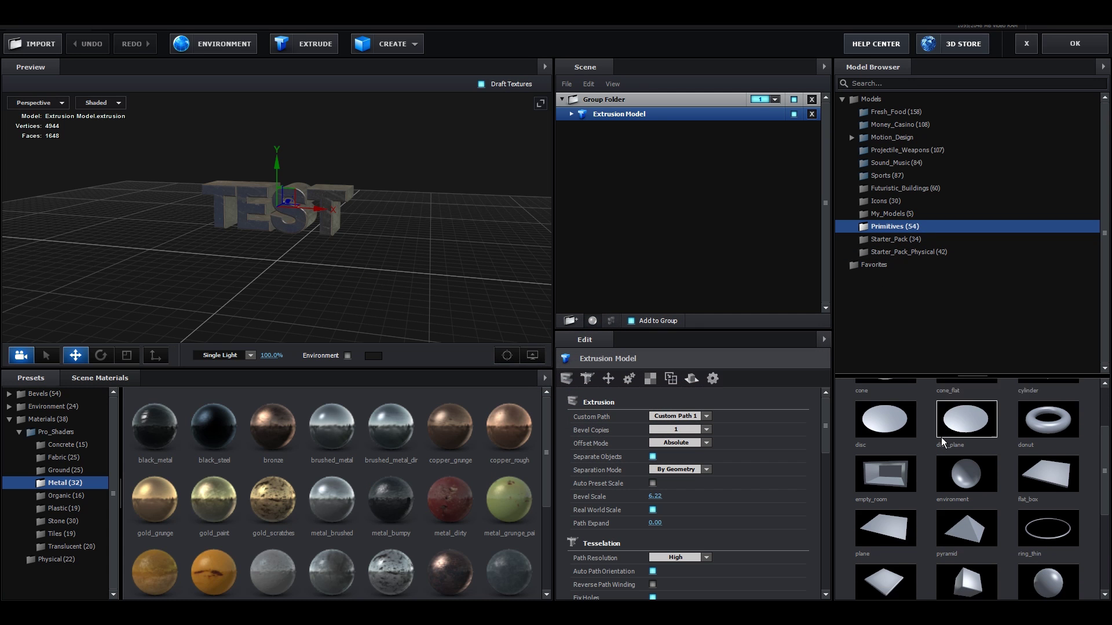
pyautogui.click(869, 502)
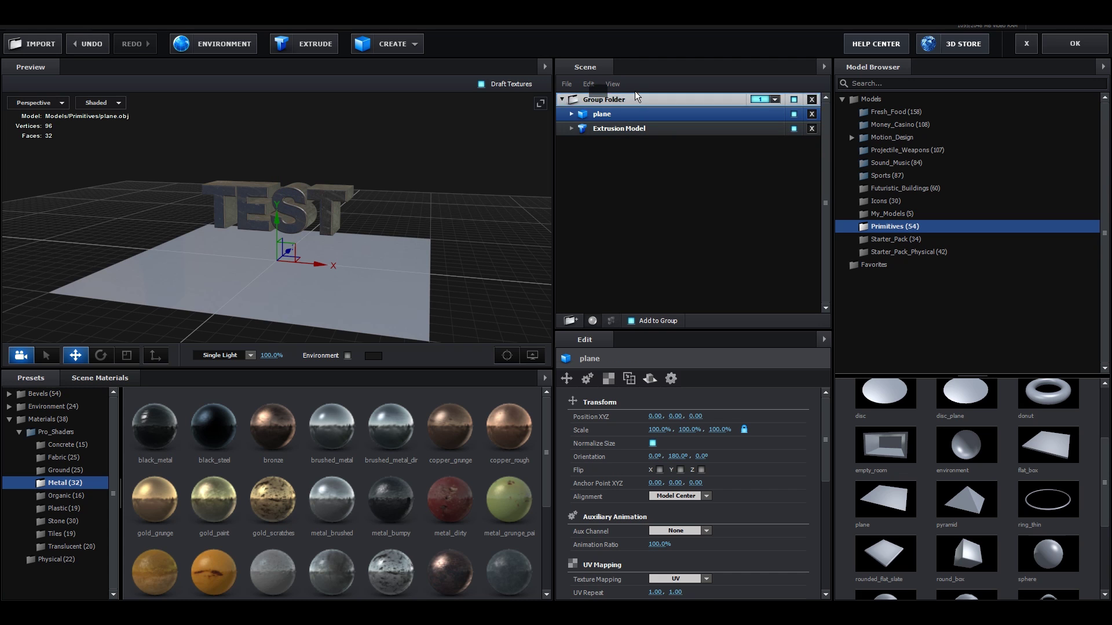
pyautogui.moveTo(636, 93); pyautogui.dragTo(640, 92)
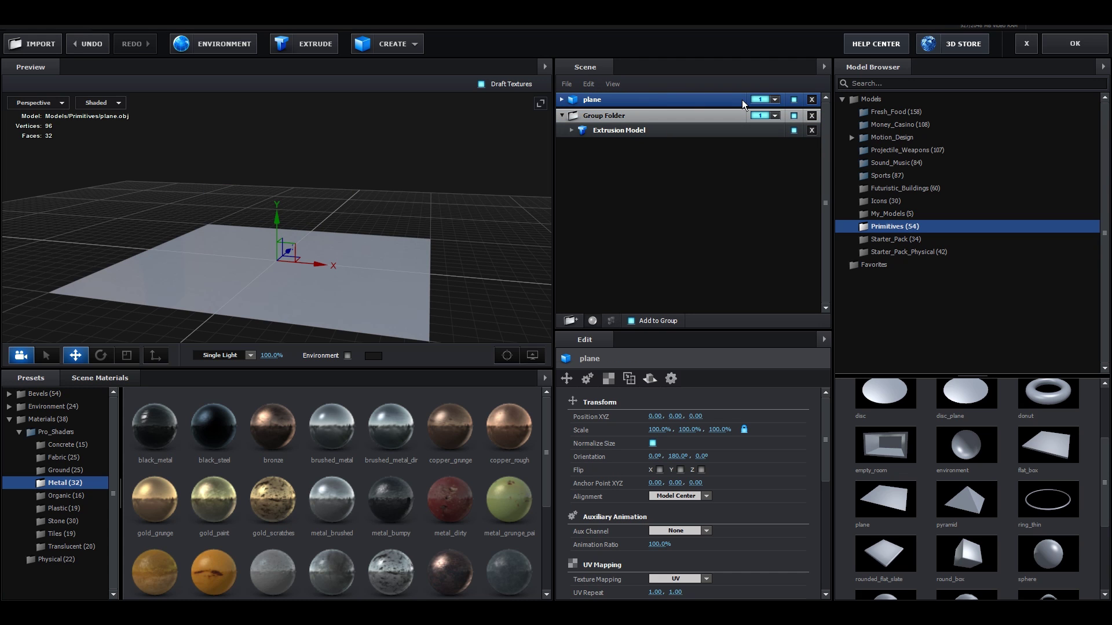
pyautogui.click(774, 99)
pyautogui.click(777, 117)
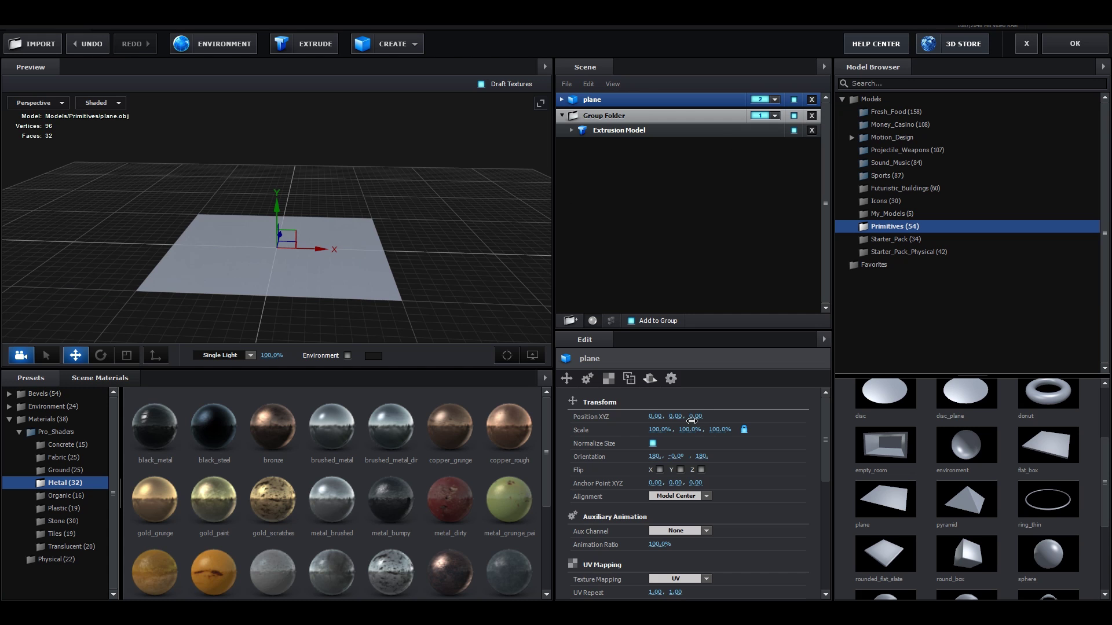
pyautogui.moveTo(681, 414); pyautogui.dragTo(687, 389)
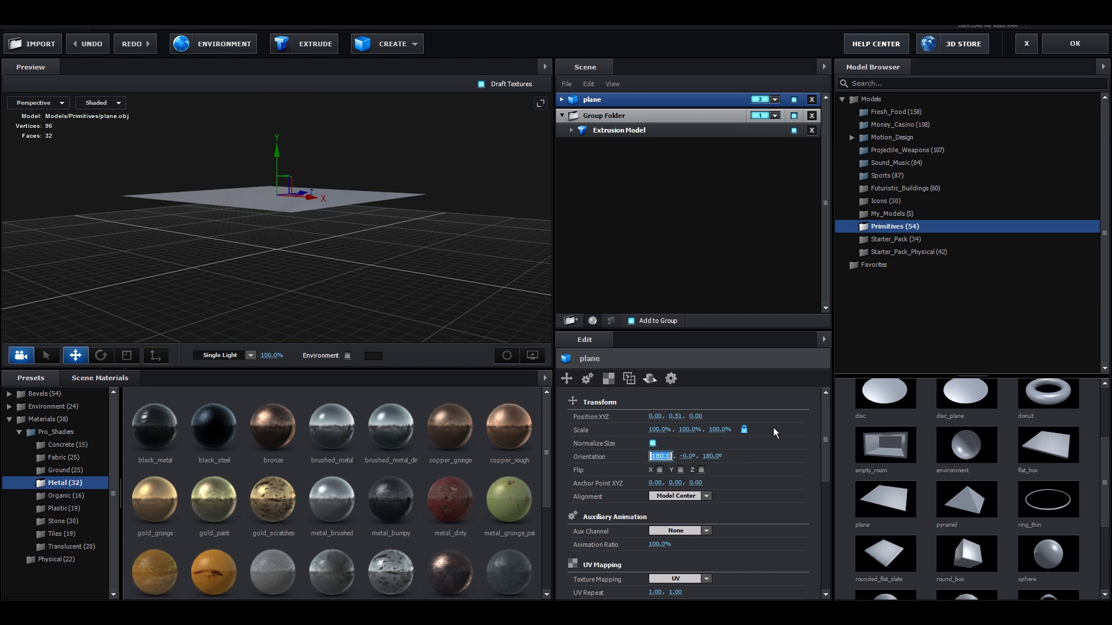
pyautogui.write('90')
pyautogui.press('Return')
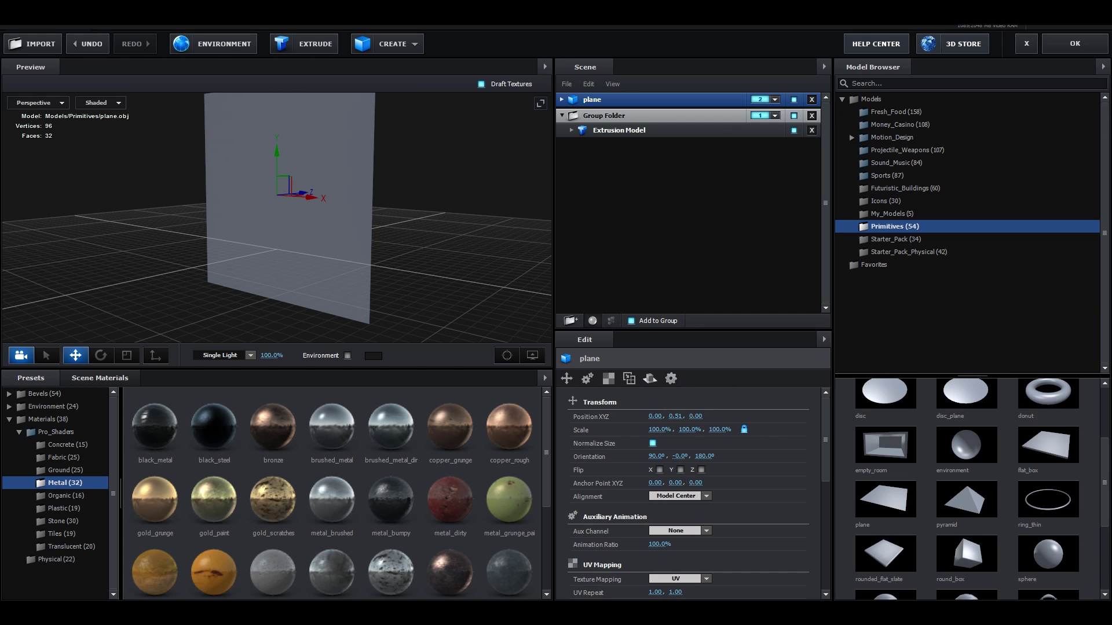
pyautogui.moveTo(521, 260); pyautogui.dragTo(487, 231)
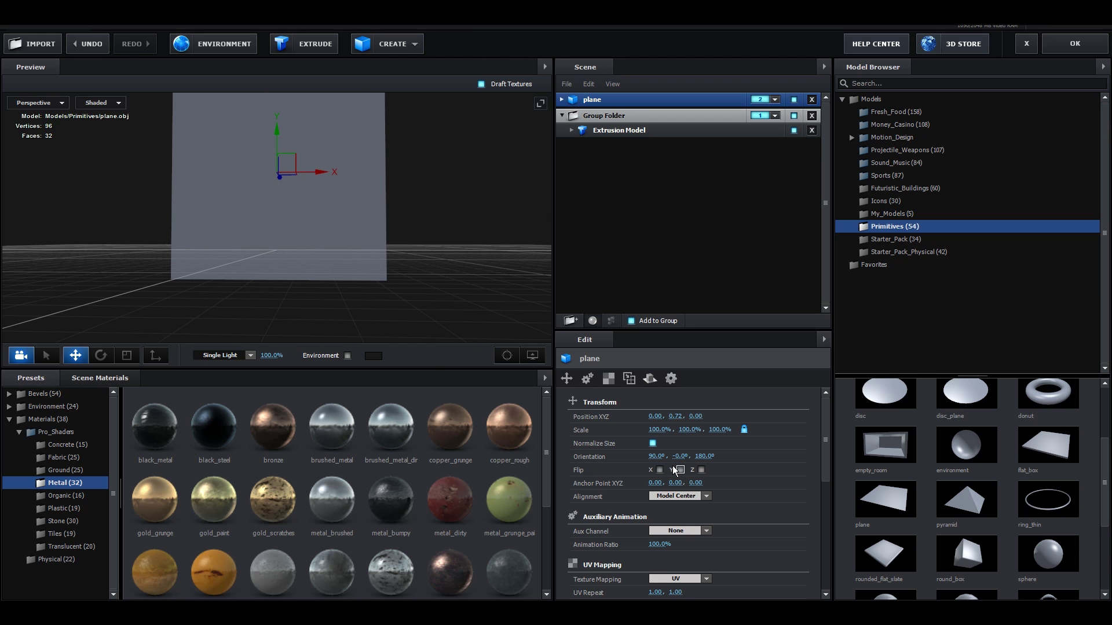
pyautogui.moveTo(661, 426); pyautogui.dragTo(971, 99)
pyautogui.click(1076, 44)
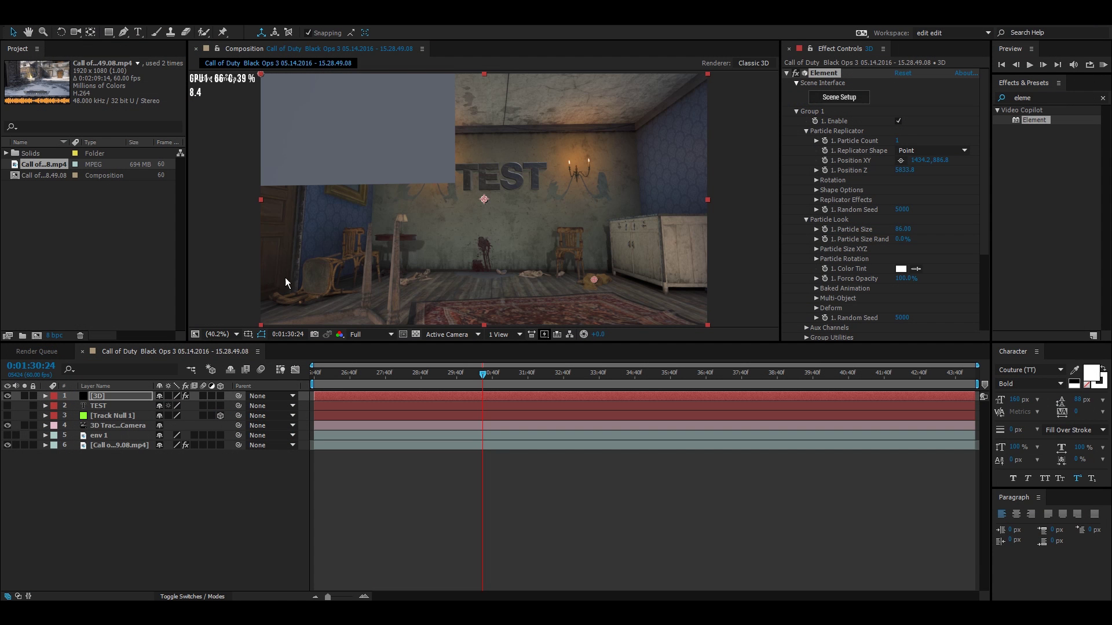
# Step: Paste Track Null 1's position (1229.2, 197.8, 5833.8) into Group 2's Particle Replicator position
pyautogui.click(107, 415)
pyautogui.press('p')
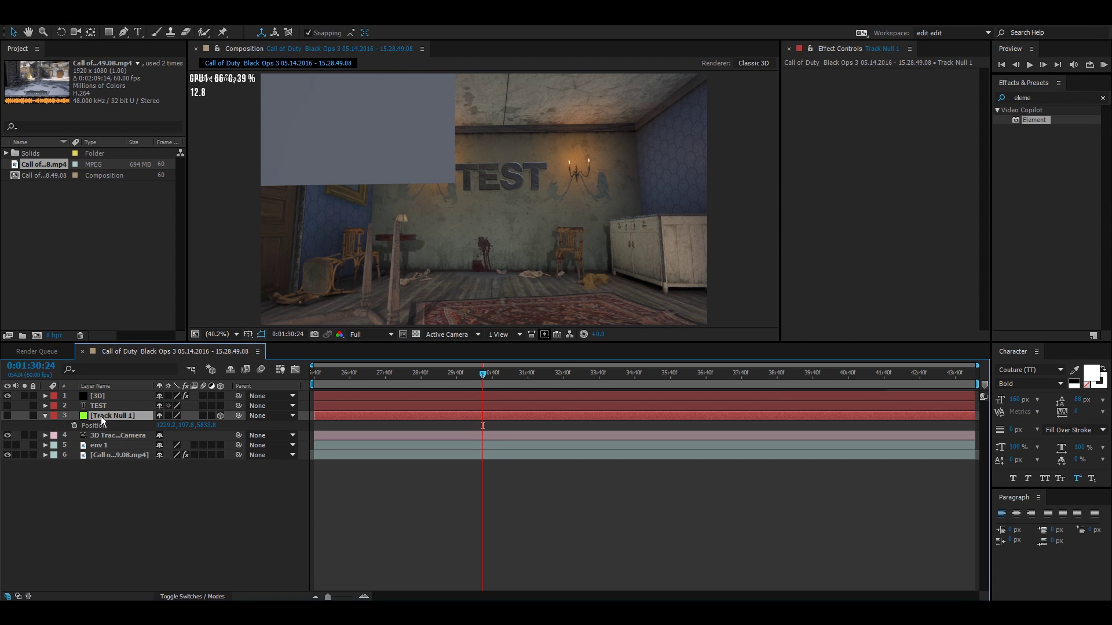
pyautogui.click(112, 398)
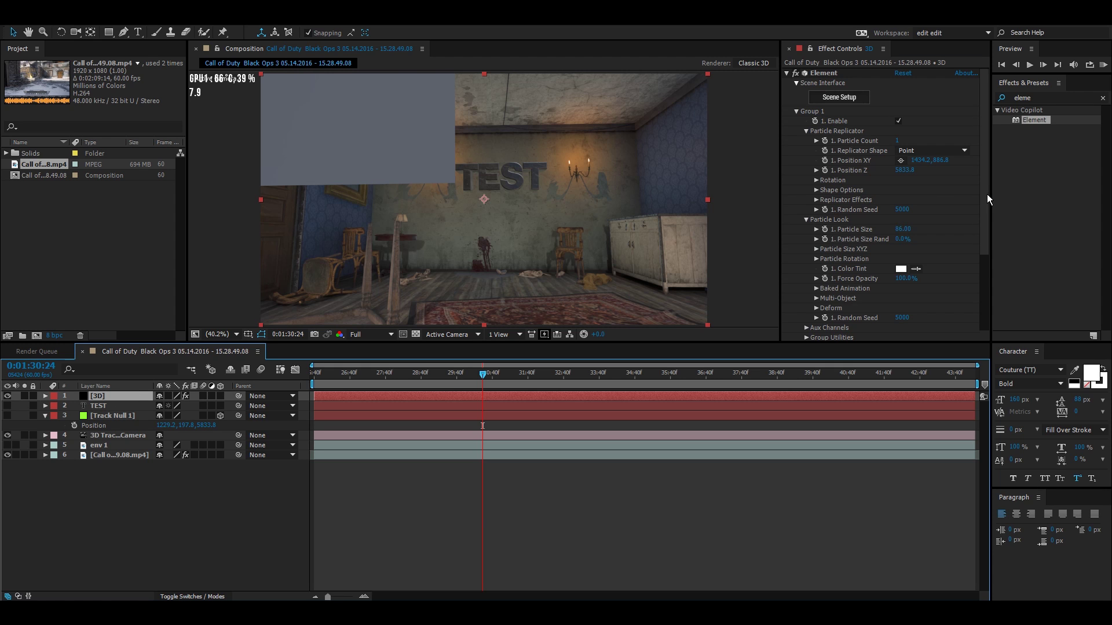
pyautogui.moveTo(986, 193); pyautogui.dragTo(962, 266)
pyautogui.click(795, 237)
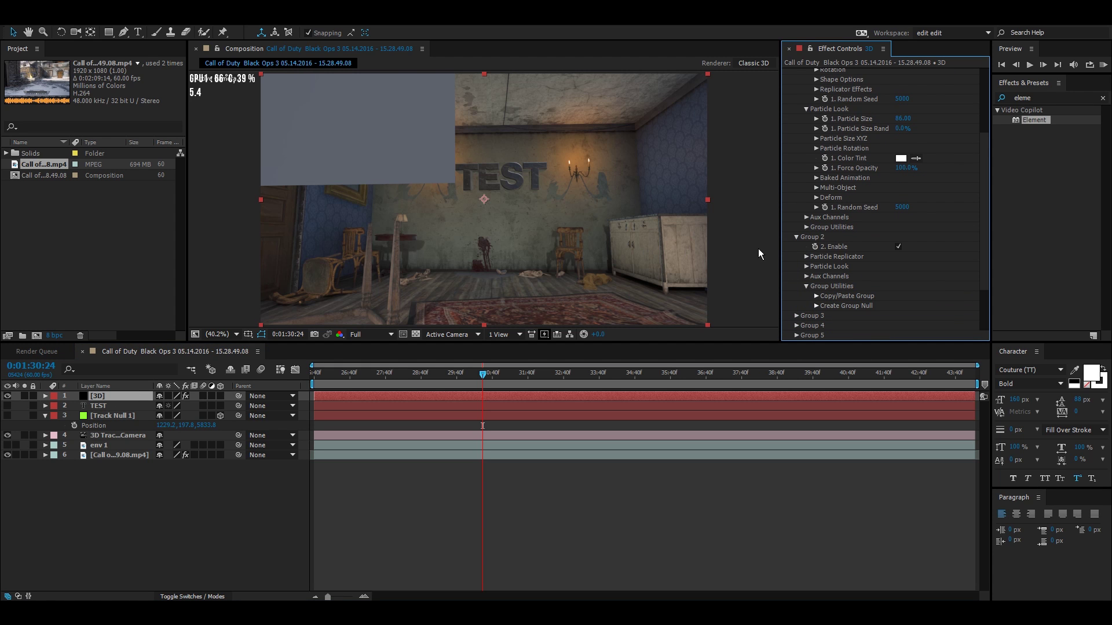
pyautogui.click(806, 256)
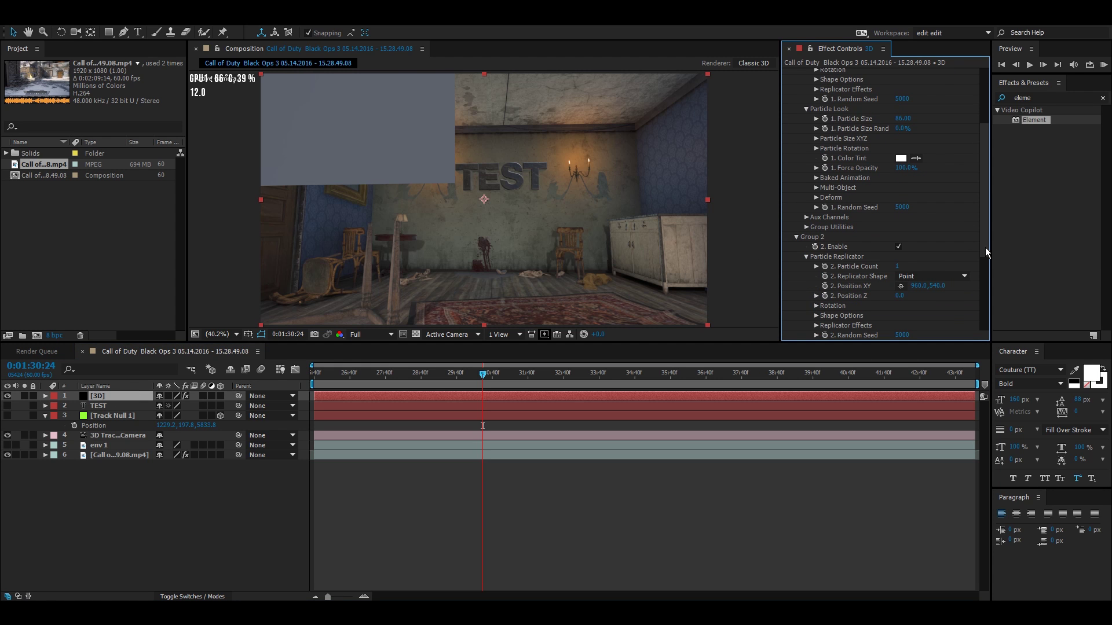
pyautogui.moveTo(985, 248); pyautogui.dragTo(972, 276)
pyautogui.click(172, 425)
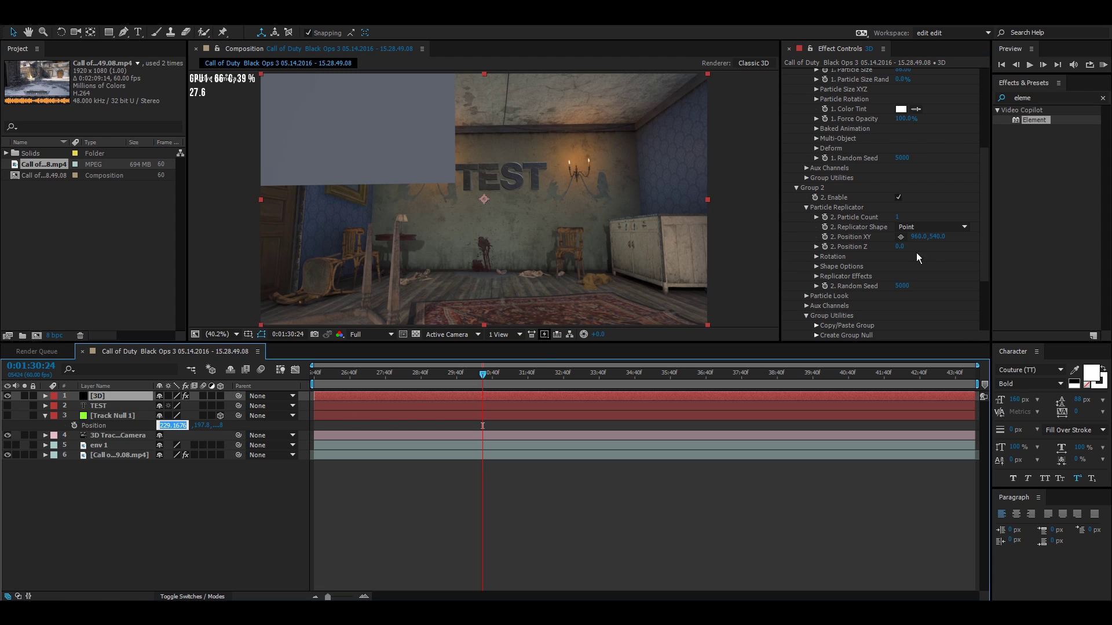
pyautogui.click(921, 237)
pyautogui.write('1229.1676')
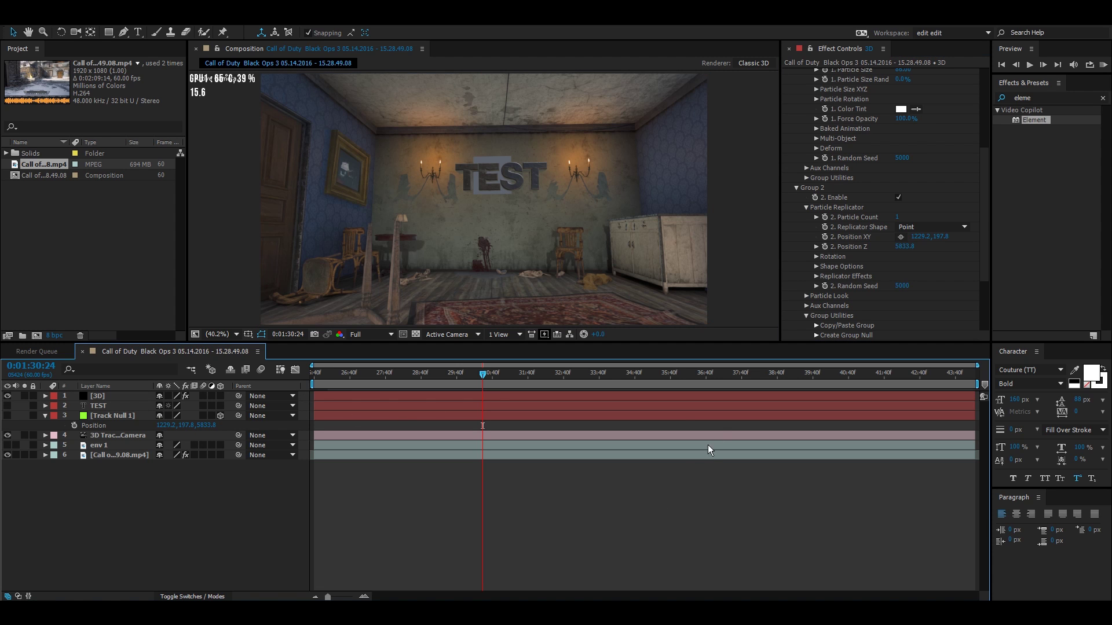
# Step: Collapse the null's Position row and scrub ahead to check the plane sits behind TEST
pyautogui.click(86, 417)
pyautogui.click(45, 416)
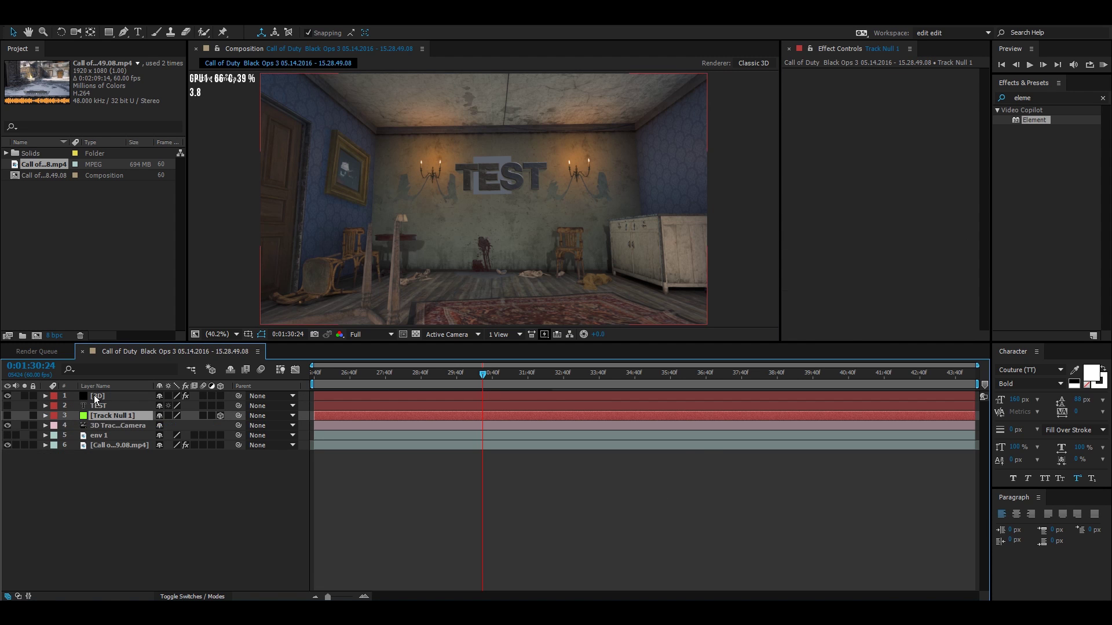
pyautogui.click(97, 397)
pyautogui.moveTo(617, 379); pyautogui.dragTo(818, 379)
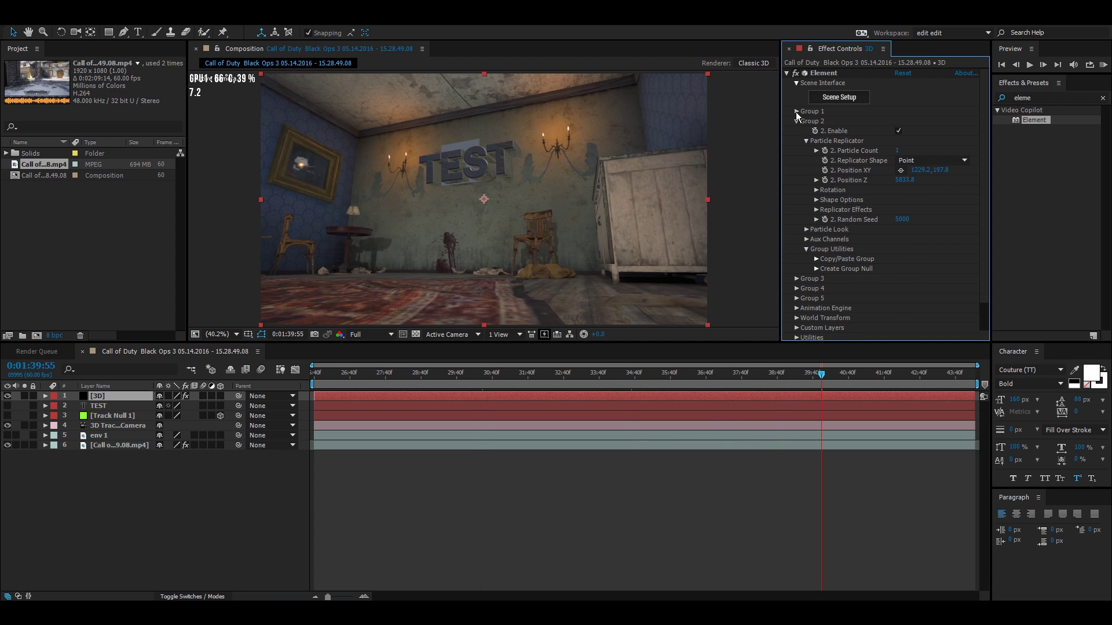
# Step: Hide the TEST text group and enlarge the Group 2 plane's particle size to 42
pyautogui.click(796, 111)
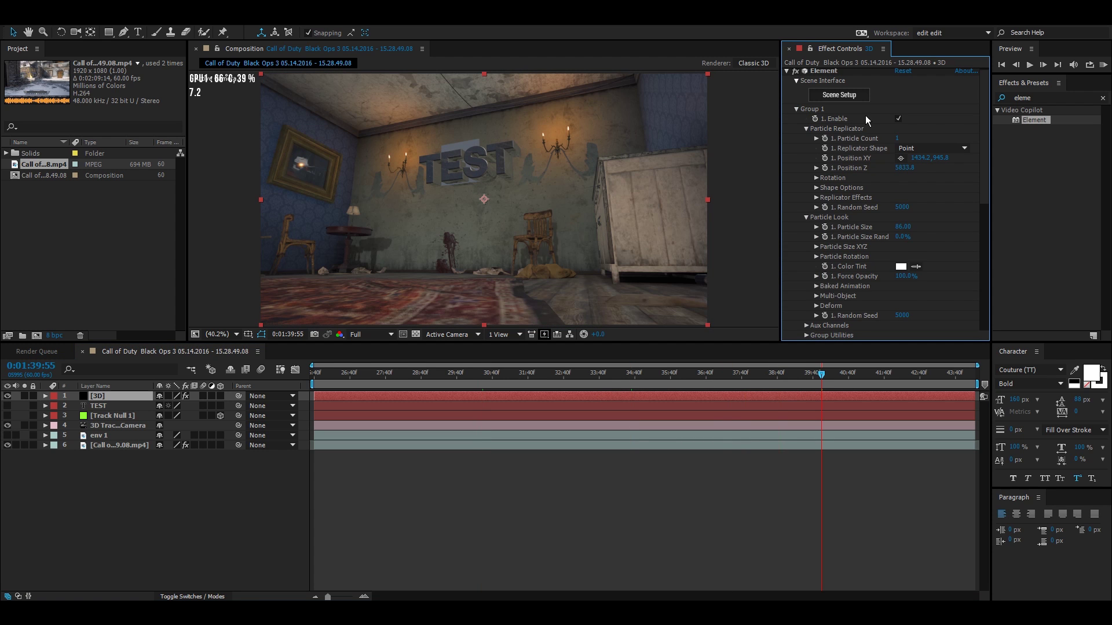
pyautogui.click(898, 120)
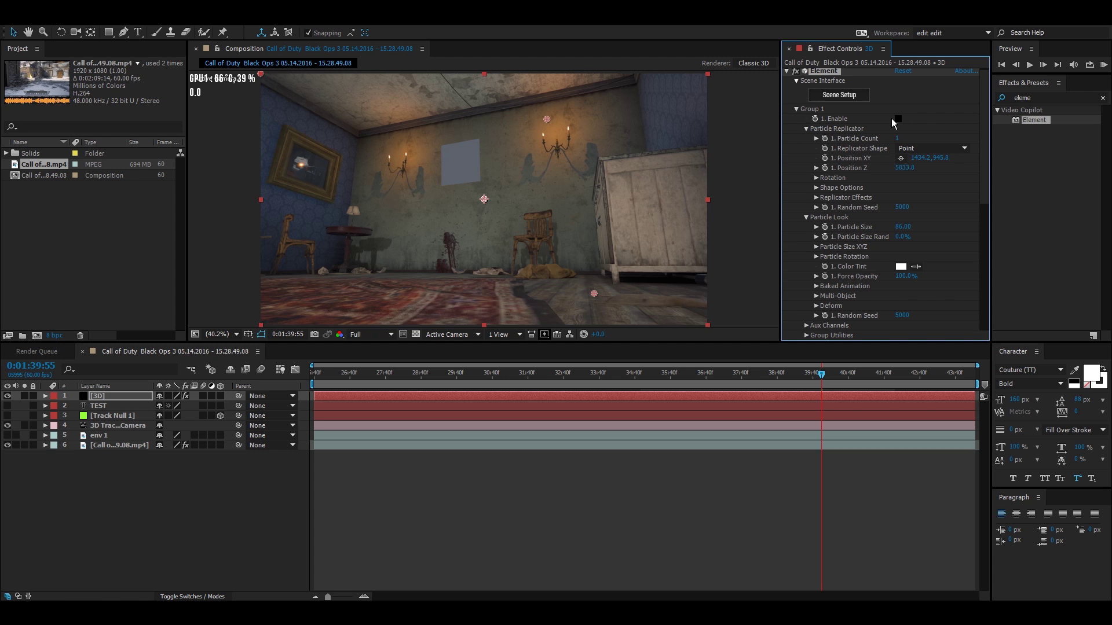
pyautogui.click(796, 109)
pyautogui.click(806, 227)
pyautogui.moveTo(902, 242); pyautogui.dragTo(920, 243)
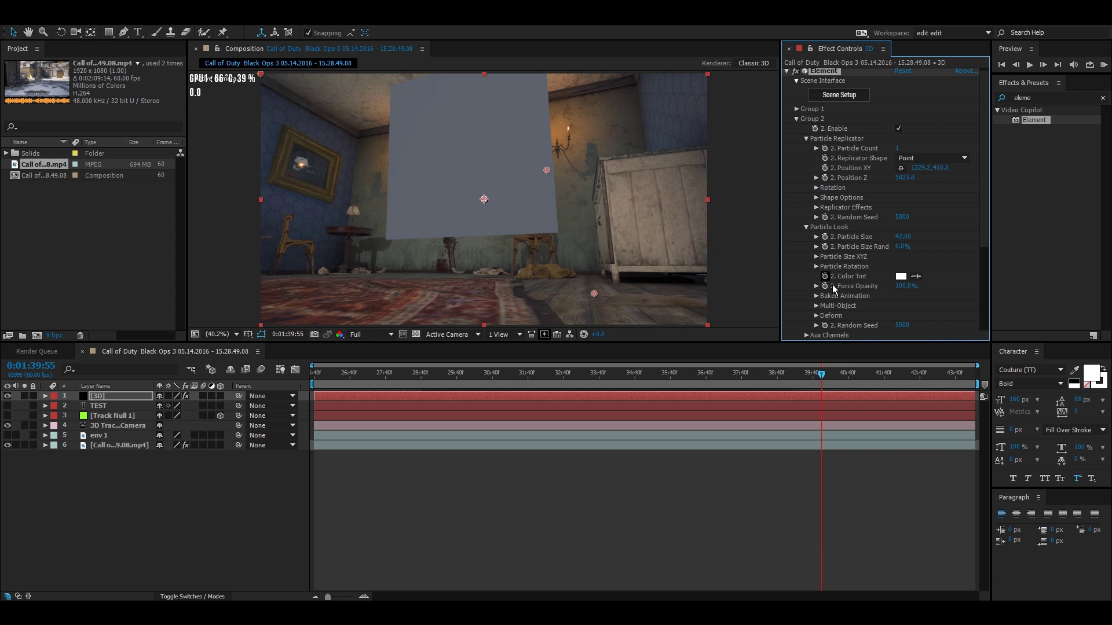
# Step: Tilt the plane slightly on X, Y, Z and move it to XY 1229.2, 919.8, checking alignment across frames
pyautogui.click(816, 267)
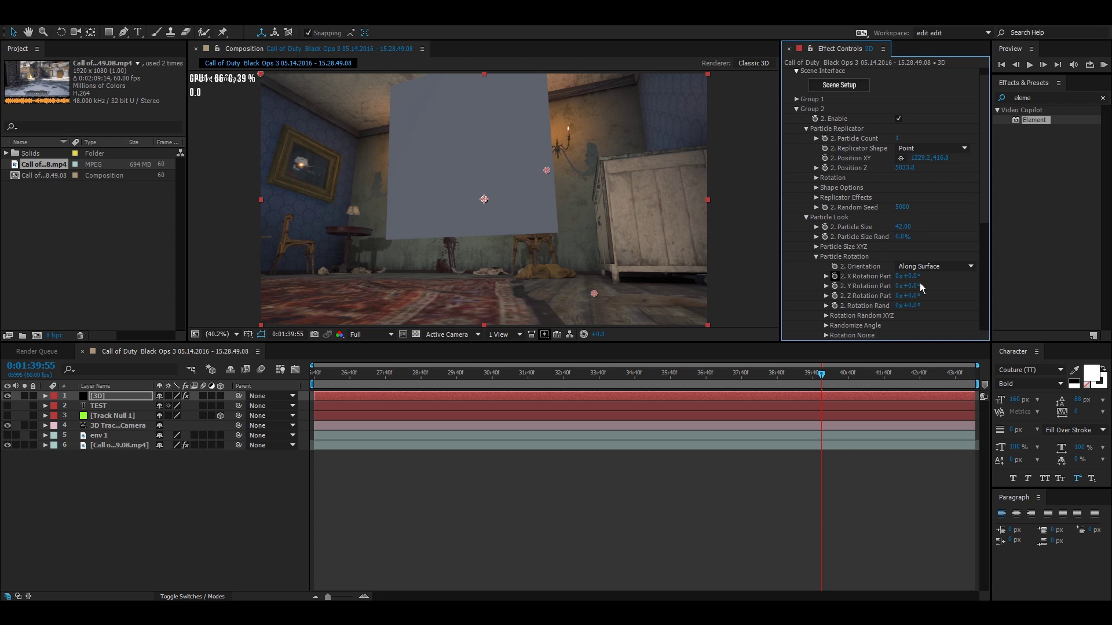
pyautogui.moveTo(910, 276); pyautogui.dragTo(908, 286)
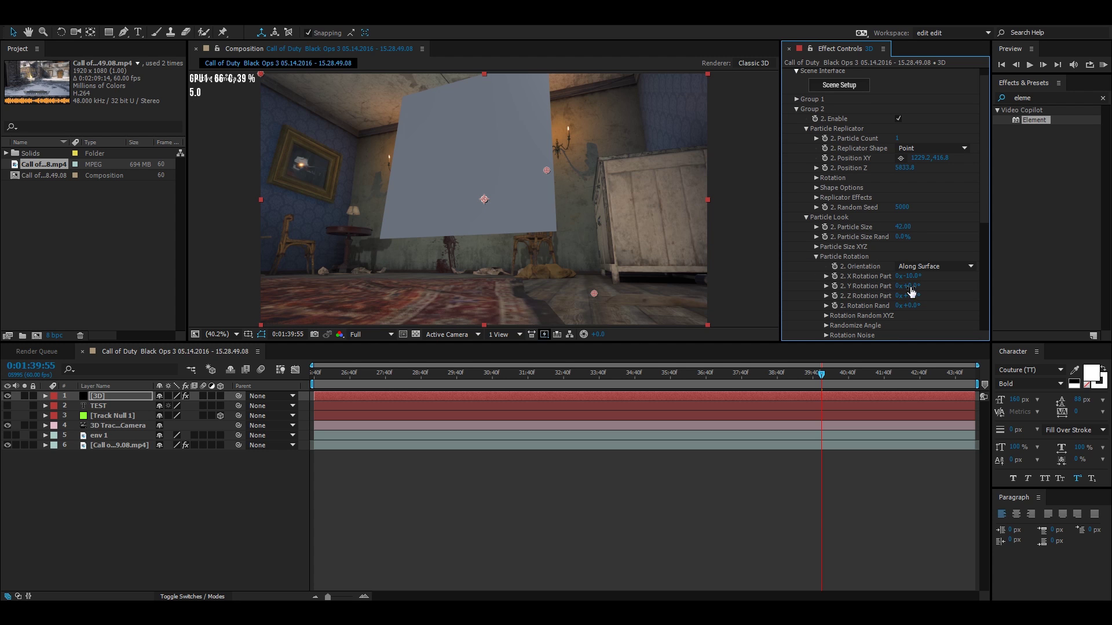
pyautogui.moveTo(916, 300); pyautogui.dragTo(905, 285)
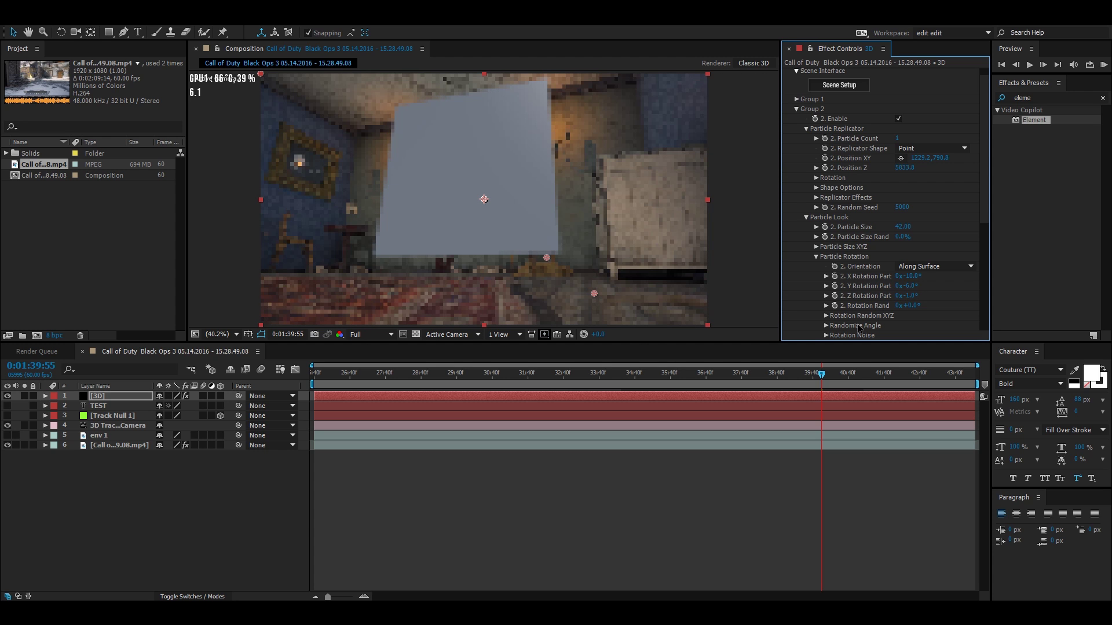
pyautogui.moveTo(913, 282); pyautogui.dragTo(915, 276)
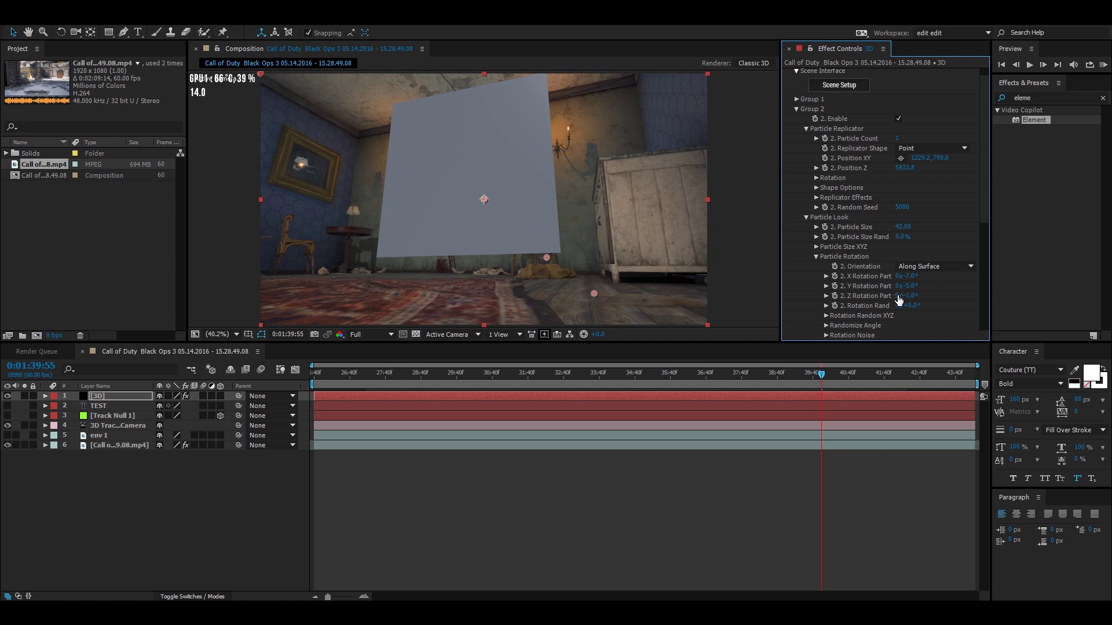
pyautogui.moveTo(899, 297); pyautogui.dragTo(913, 298)
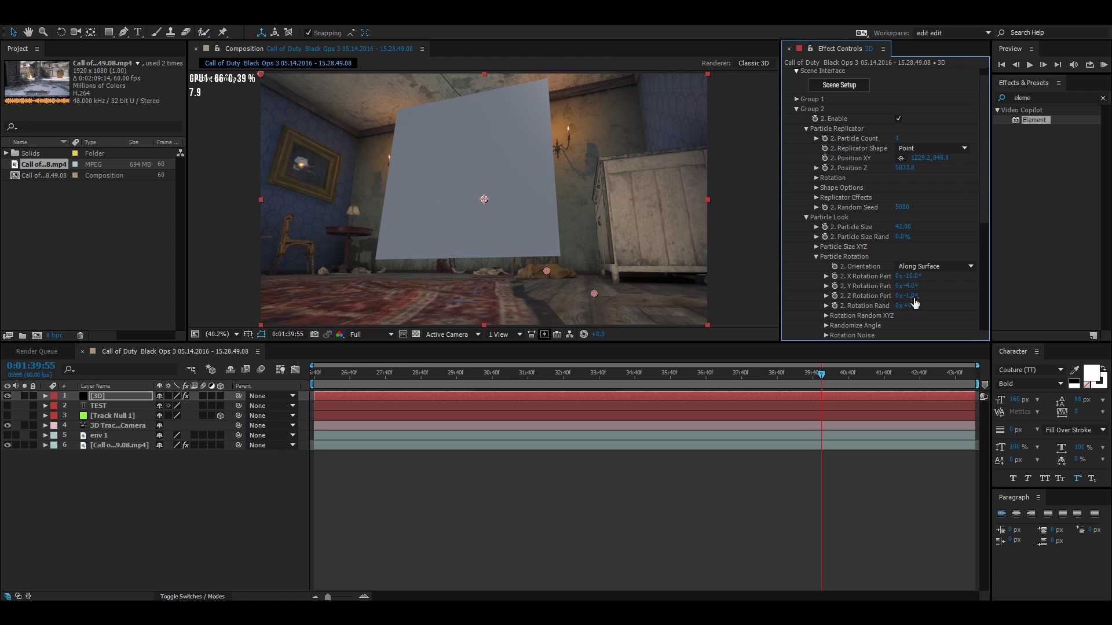
pyautogui.click(690, 379)
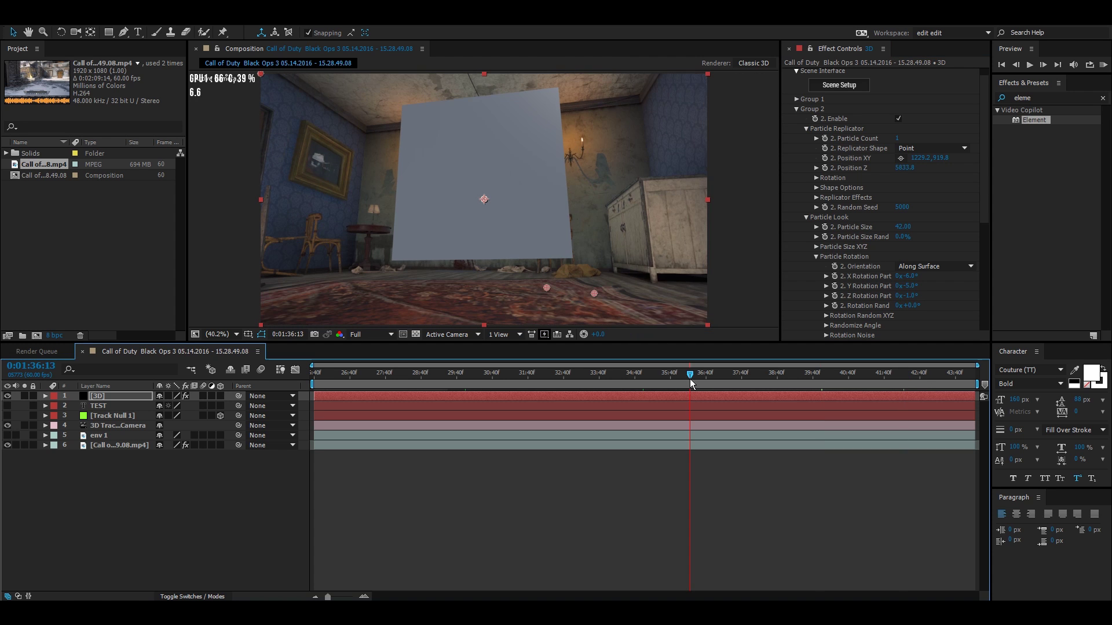
pyautogui.click(766, 371)
pyautogui.scroll(1, 894, 173)
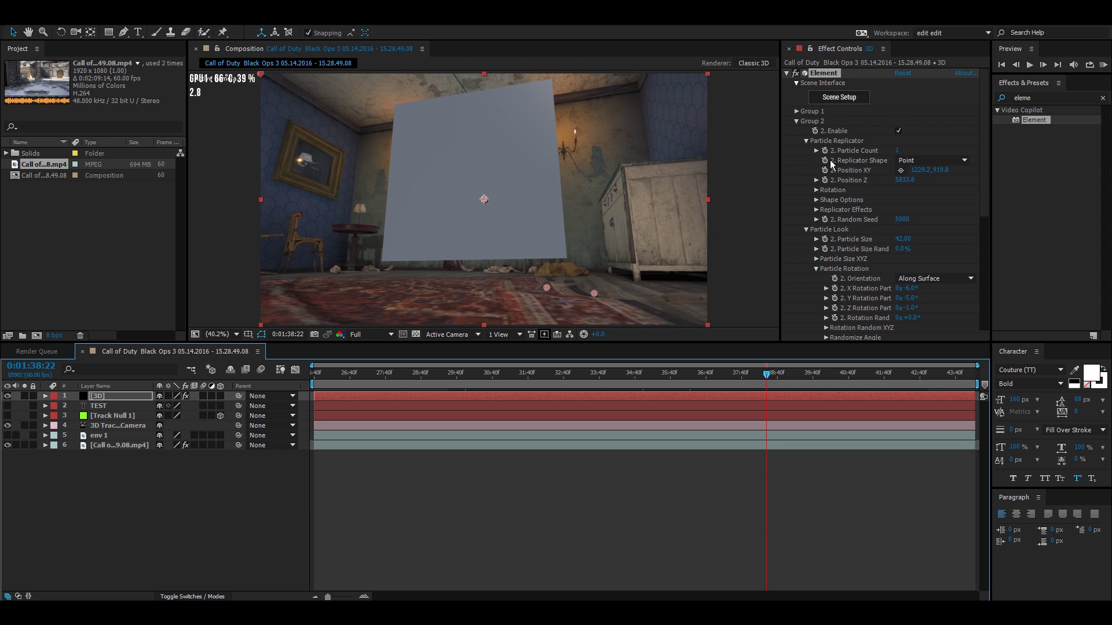
# Step: Adjust the plane's material in Element's Scene Setup so it no longer covers the footage
pyautogui.click(796, 121)
pyautogui.click(831, 99)
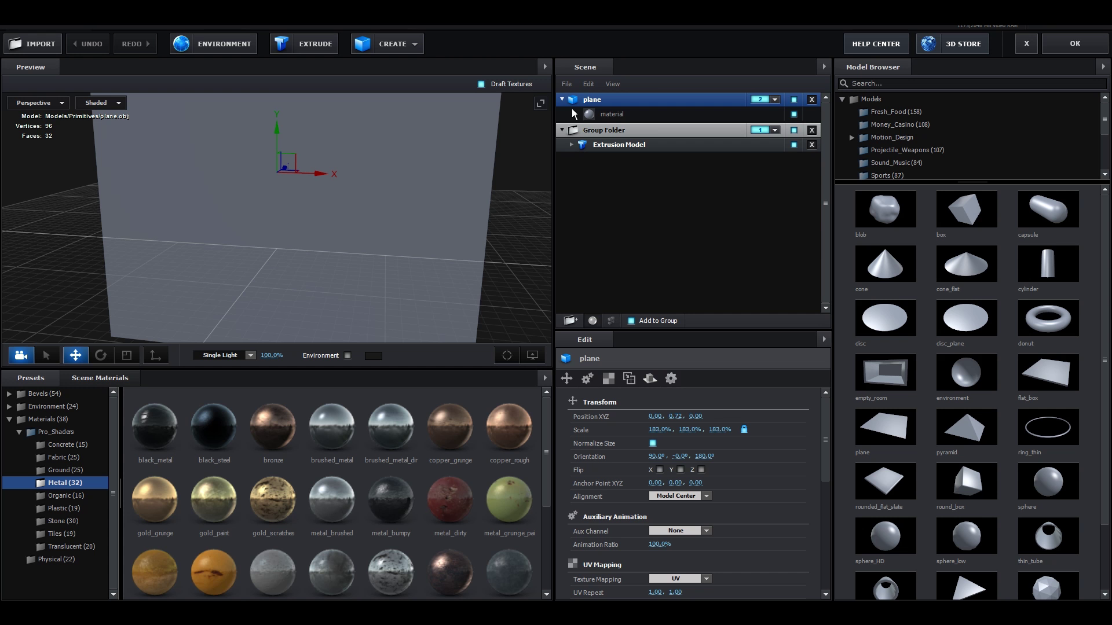
pyautogui.click(612, 115)
pyautogui.moveTo(825, 417); pyautogui.dragTo(821, 589)
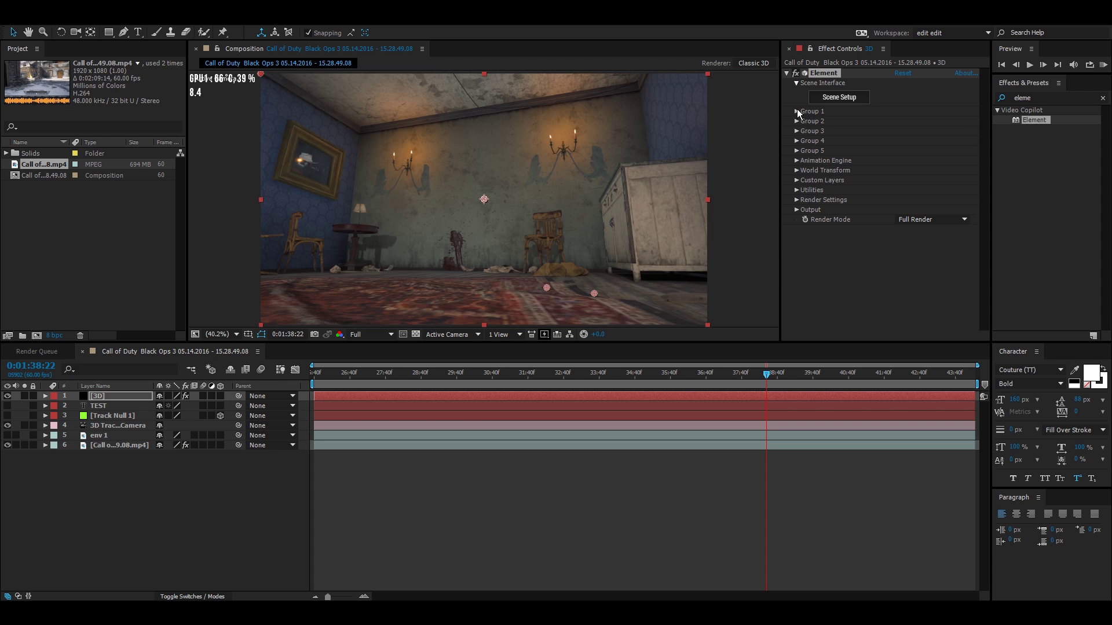
pyautogui.click(796, 111)
# Step: Enable Group 1 and lower the TEST text to XY 1494.2, 1113.8, verifying tracking across frames
pyautogui.click(897, 118)
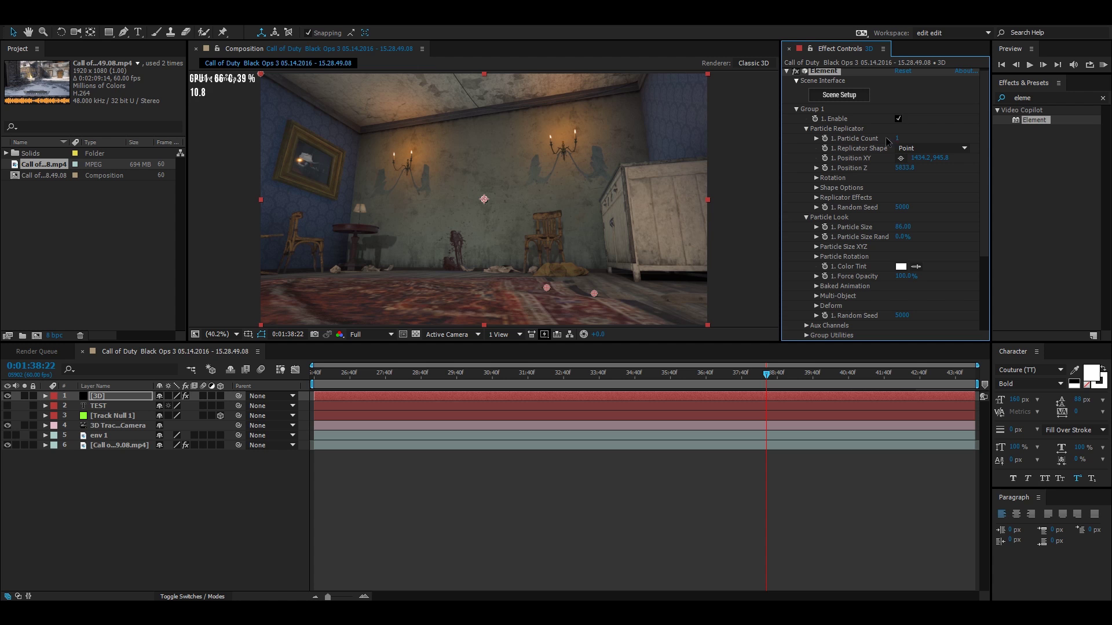
pyautogui.scroll(2, 475, 212)
pyautogui.click(28, 33)
pyautogui.moveTo(355, 161); pyautogui.dragTo(362, 261)
pyautogui.moveTo(941, 158); pyautogui.dragTo(986, 158)
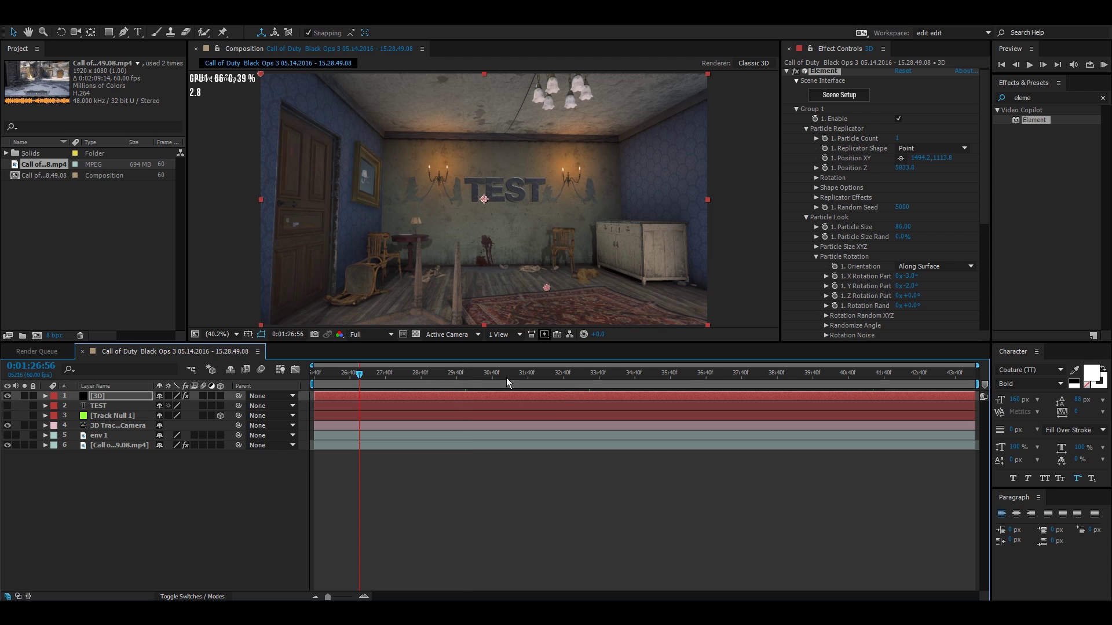
pyautogui.click(778, 375)
pyautogui.click(854, 376)
pyautogui.click(634, 512)
pyautogui.click(567, 381)
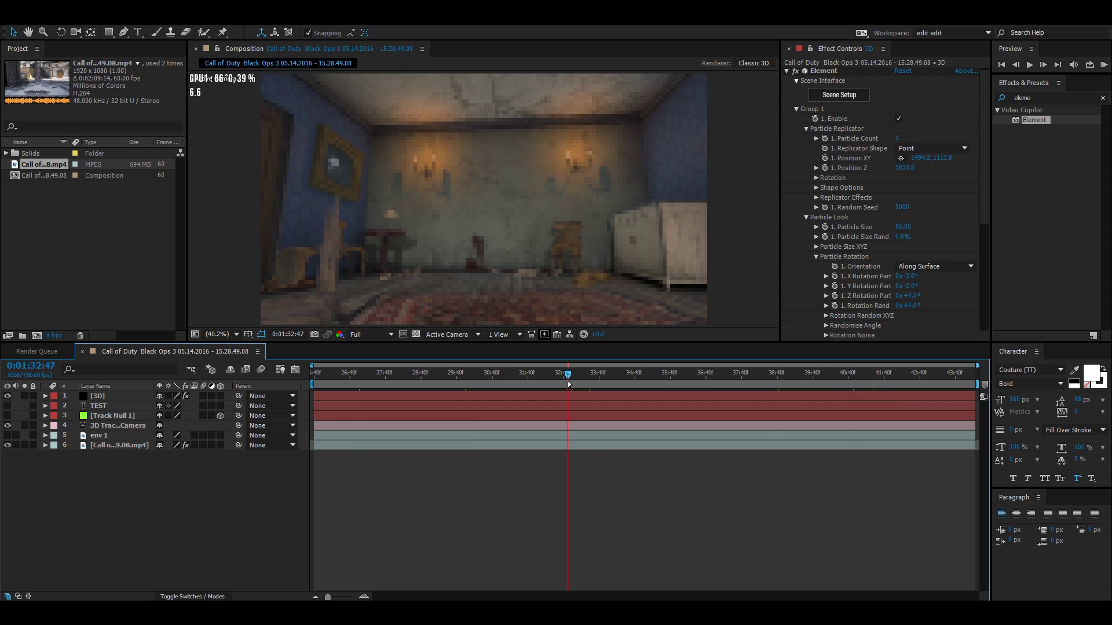
pyautogui.moveTo(985, 178)
pyautogui.mouseDown()
pyautogui.moveTo(981, 197)
pyautogui.moveTo(989, 159)
pyautogui.mouseUp()
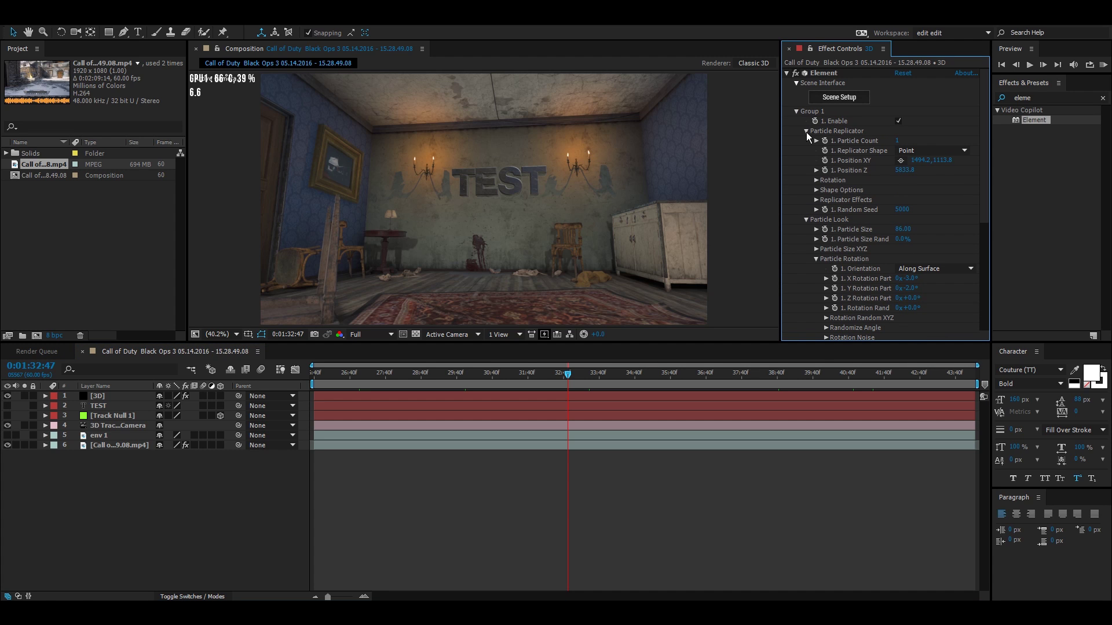
# Step: Enable Element's SSAO ambient occlusion in Render Settings and set SSAO Intensity to 50
pyautogui.click(811, 219)
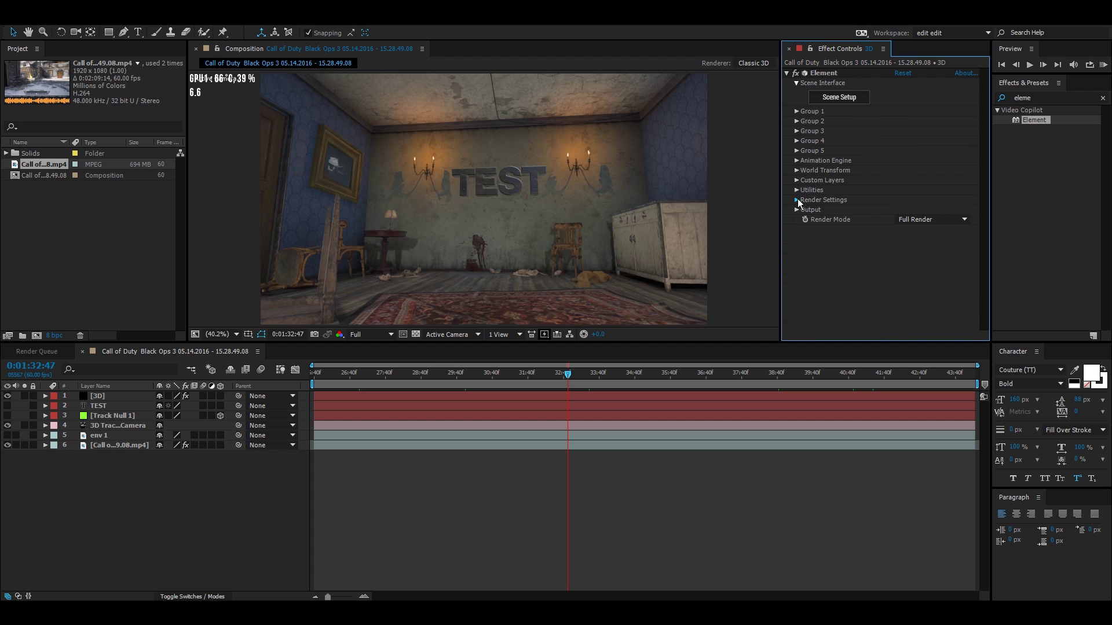
pyautogui.click(797, 199)
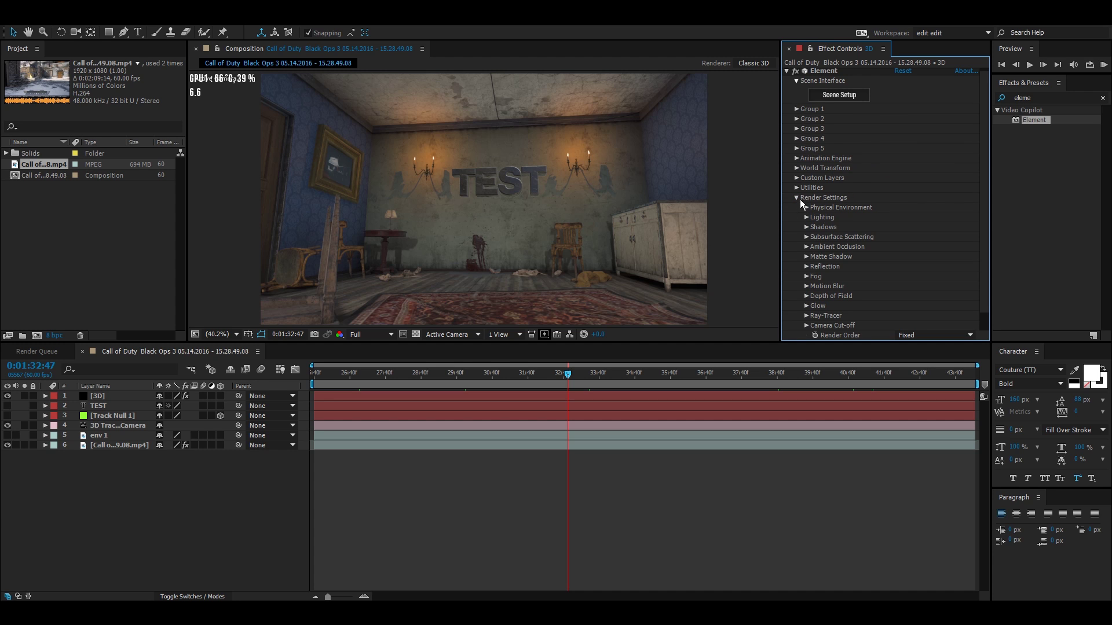
pyautogui.click(806, 247)
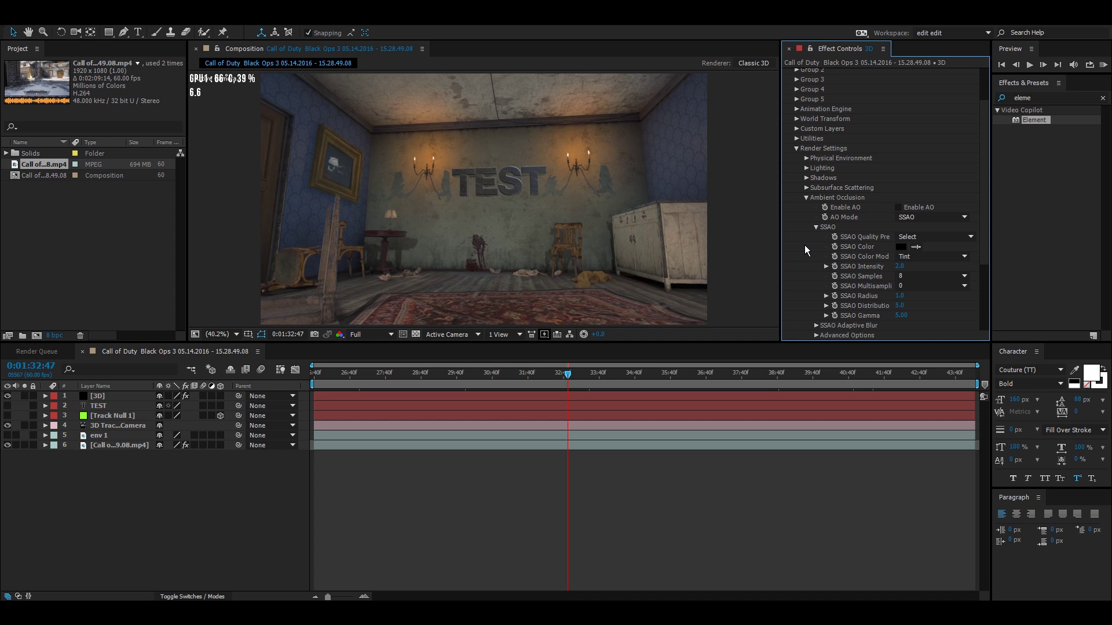
pyautogui.click(898, 207)
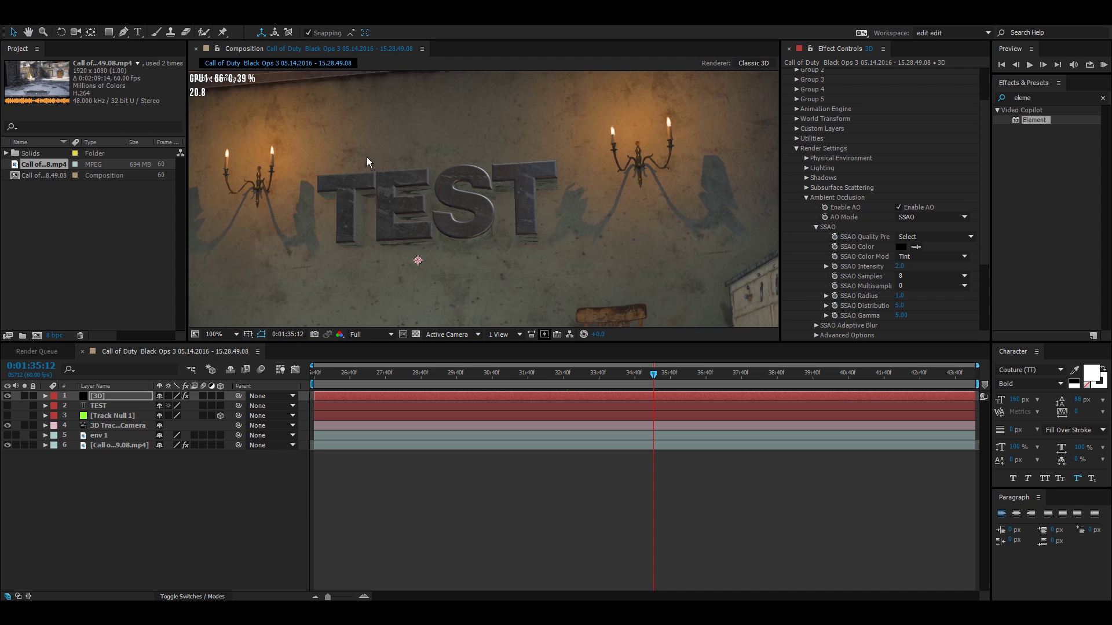
pyautogui.click(900, 266)
pyautogui.write('50')
pyautogui.press('Return')
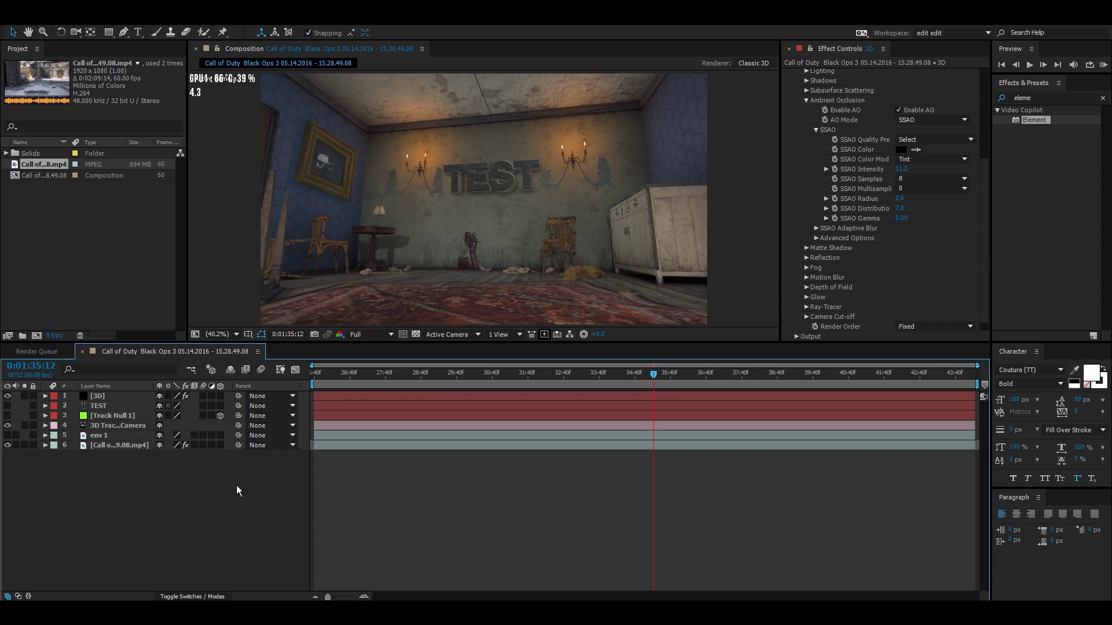
pyautogui.rightClick(221, 538)
# Step: Add a new Spot light named Light 1 from the timeline's New > Light menu
pyautogui.click(480, 508)
pyautogui.rightClick(204, 490)
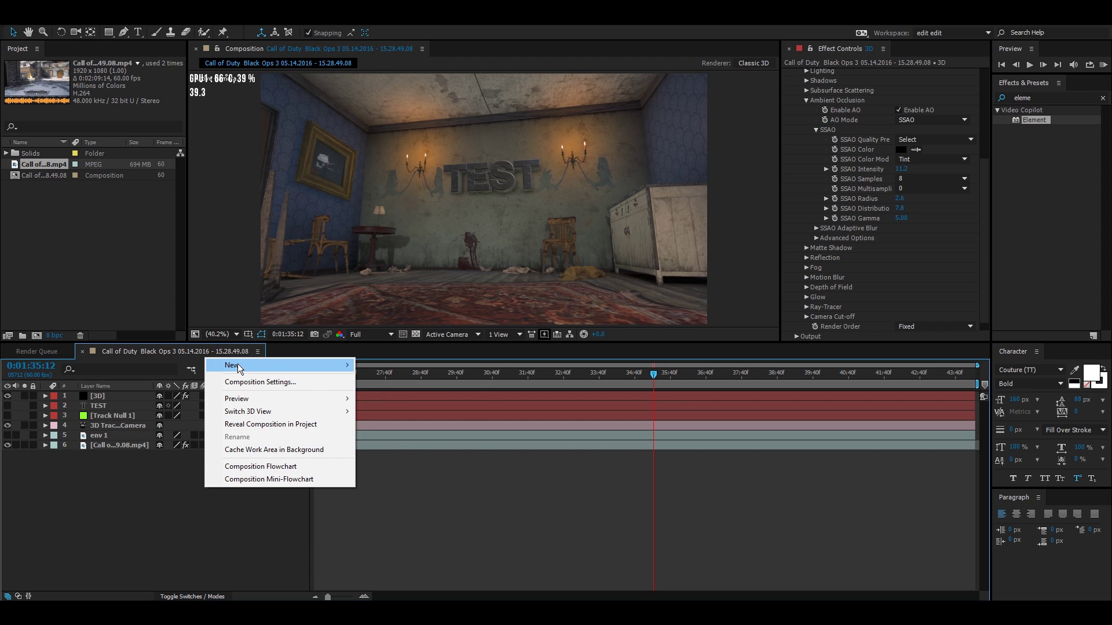
pyautogui.moveTo(239, 369)
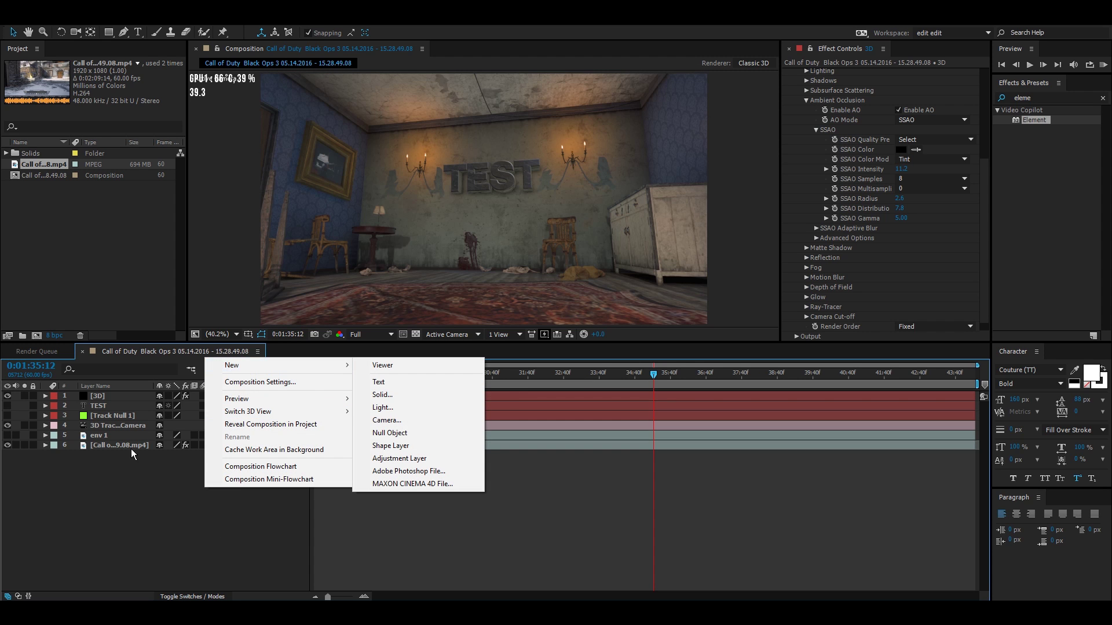
pyautogui.click(132, 504)
pyautogui.rightClick(155, 510)
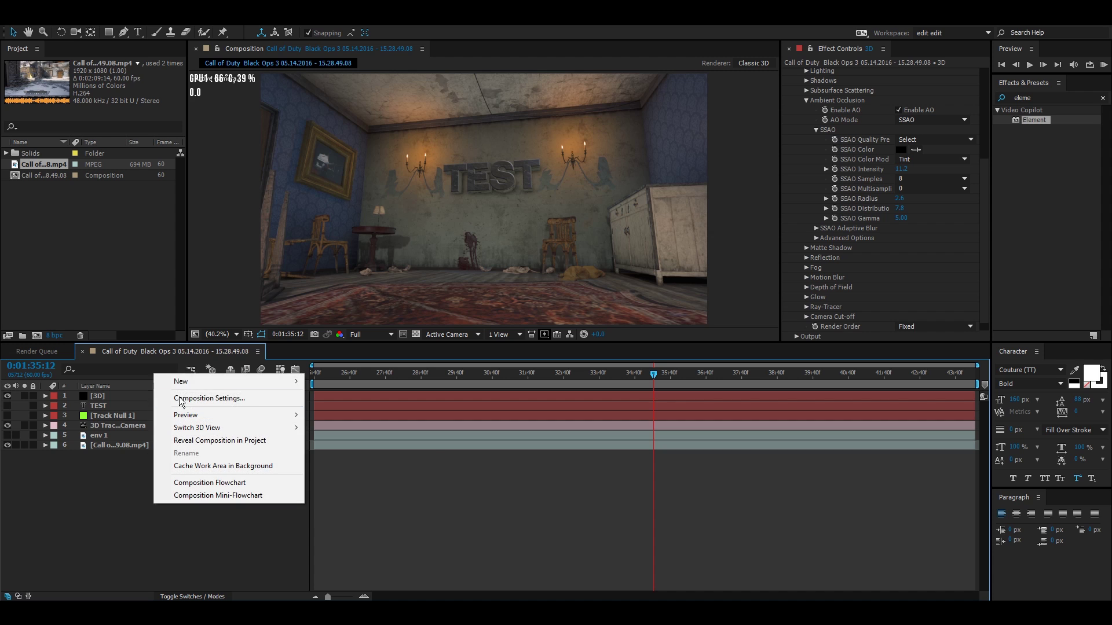
pyautogui.moveTo(219, 383)
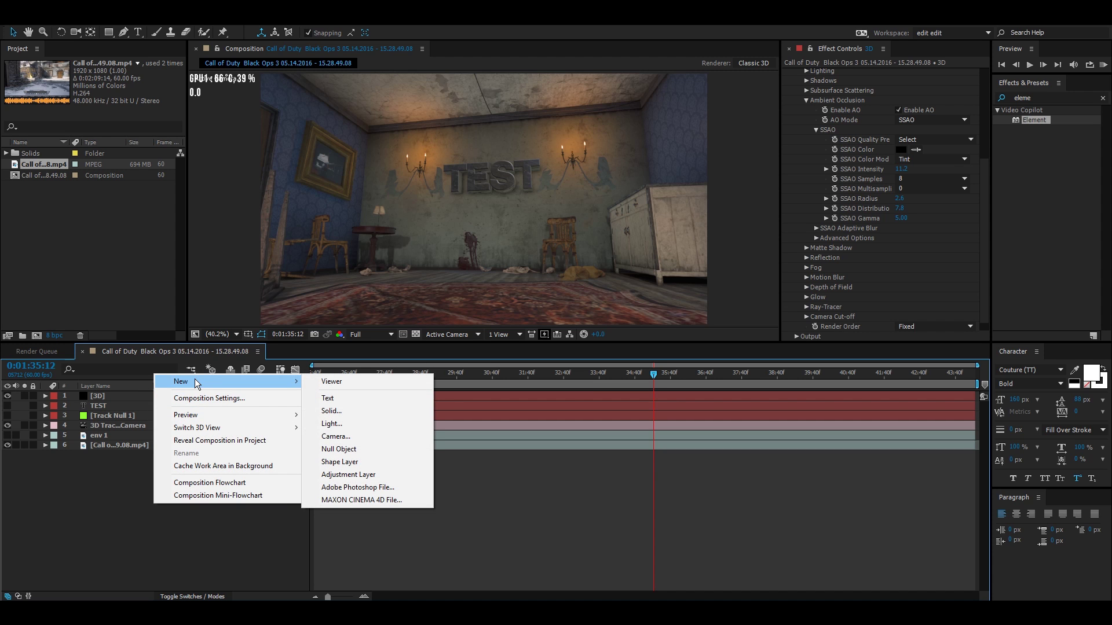
pyautogui.click(331, 424)
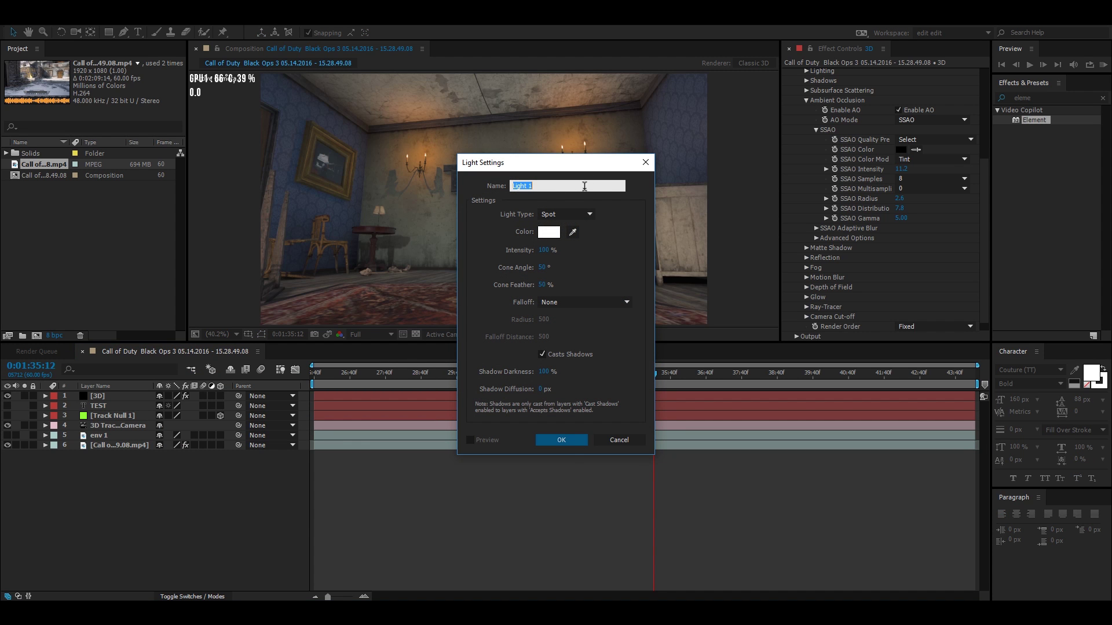
pyautogui.click(571, 444)
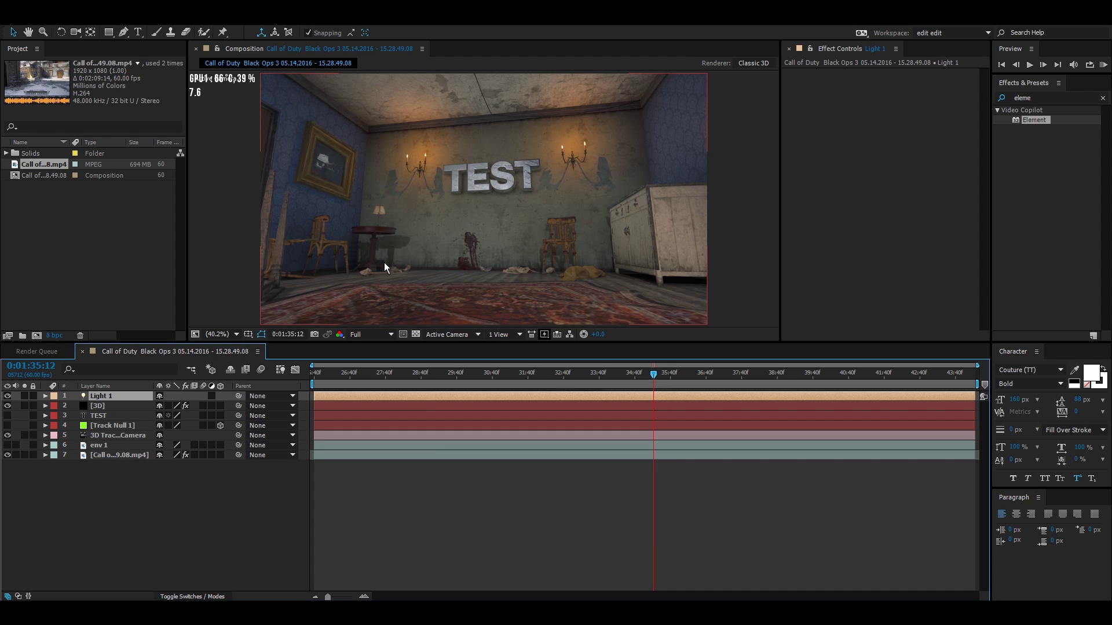
# Step: Move Track Null 1 above the 3D layers and paste its position into Light 1's Point of Interest
pyautogui.click(101, 427)
pyautogui.moveTo(101, 427); pyautogui.dragTo(98, 407)
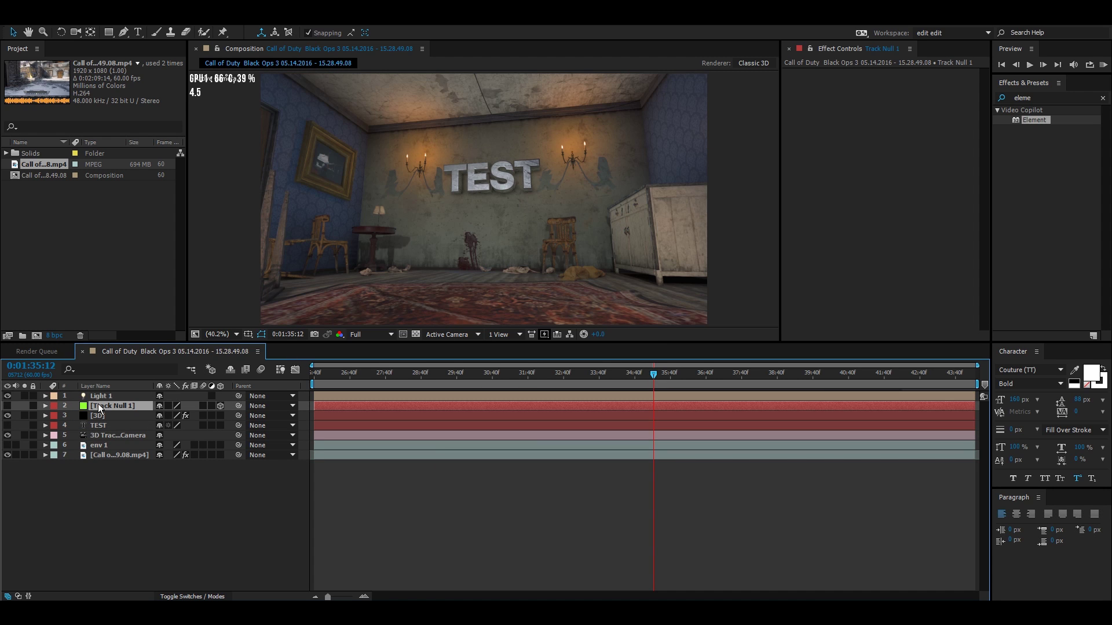
pyautogui.press('p')
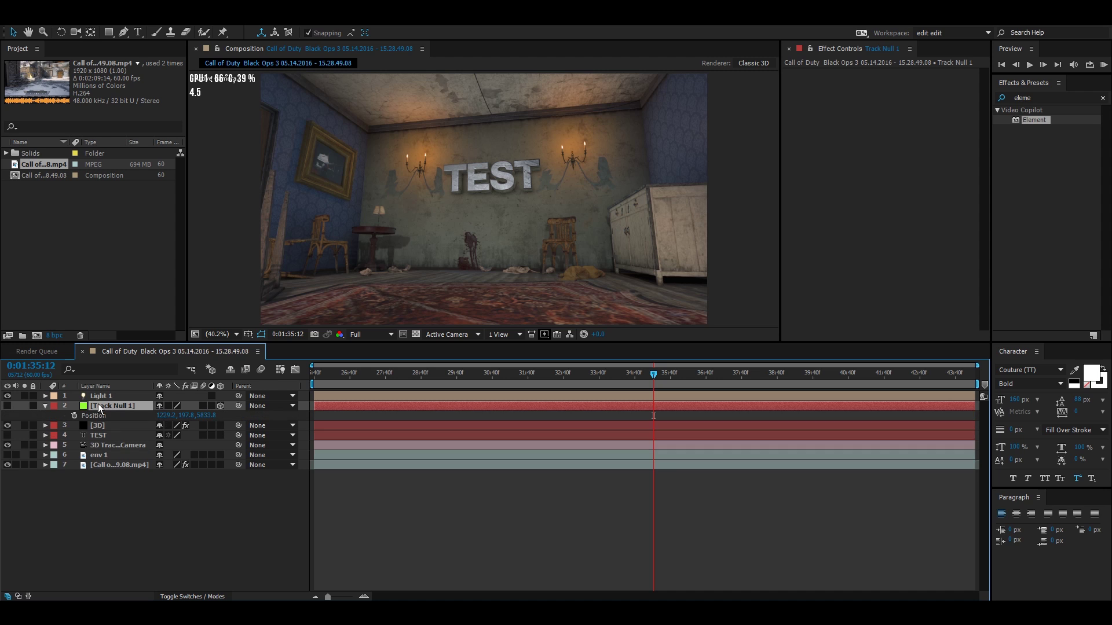
pyautogui.click(113, 396)
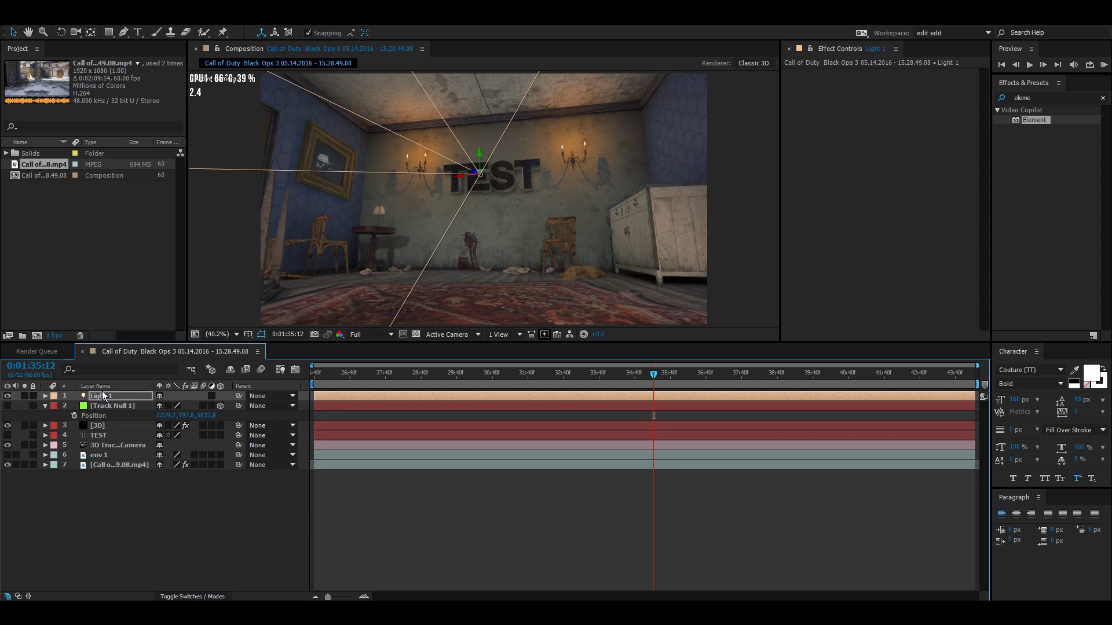
pyautogui.press('p')
pyautogui.hotkey('shift', 'a')
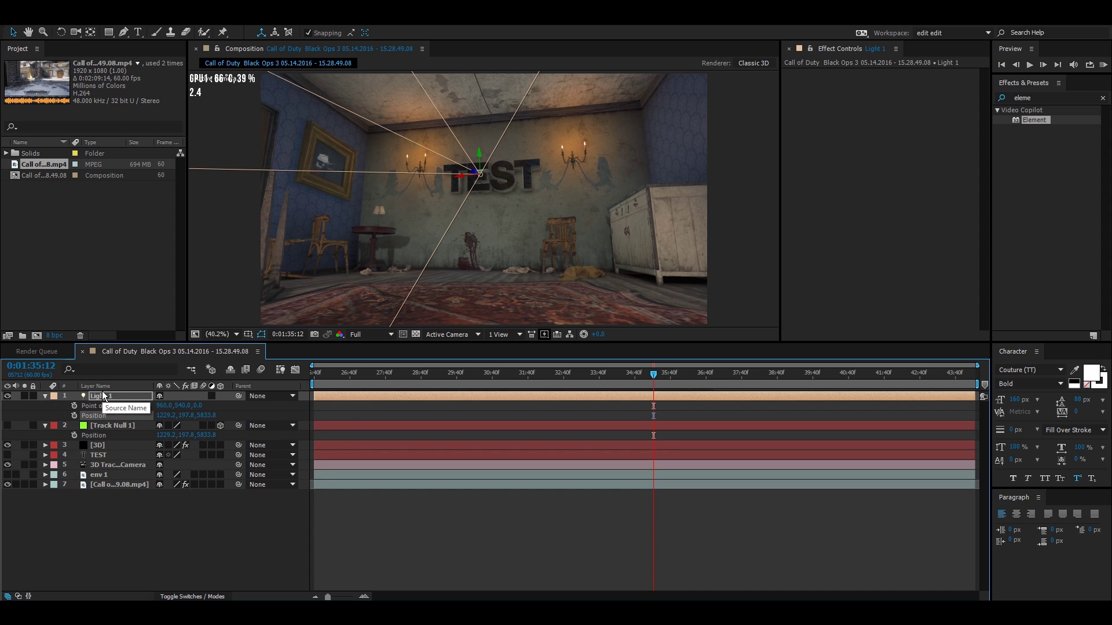
pyautogui.click(107, 444)
pyautogui.click(99, 436)
pyautogui.click(112, 407)
pyautogui.write('1229.2,197.8,5833.8')
# Step: Shift Light 1's aim right, pull it back to Z 4747.8, and scrub the gameplay footage
pyautogui.click(439, 548)
pyautogui.click(134, 397)
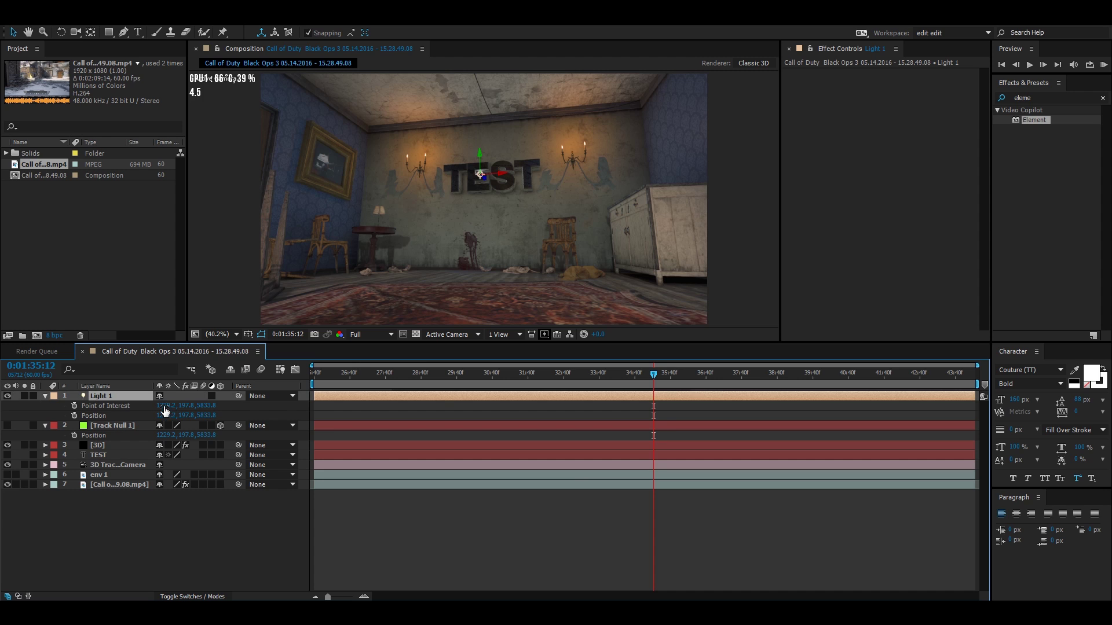
pyautogui.moveTo(165, 407); pyautogui.dragTo(277, 396)
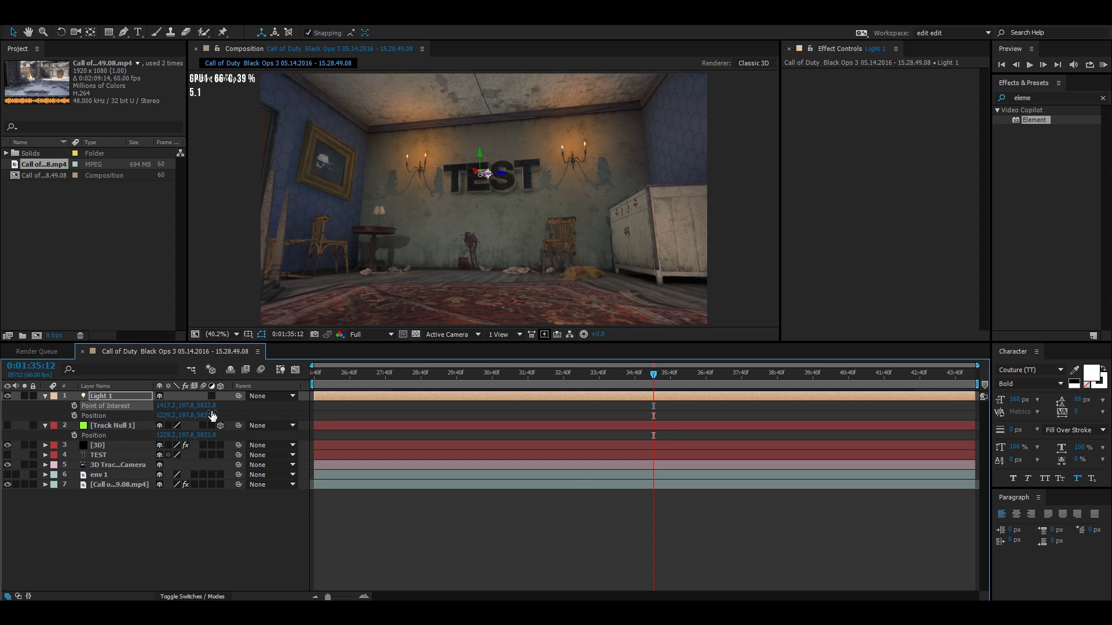
pyautogui.moveTo(191, 418); pyautogui.dragTo(3, 422)
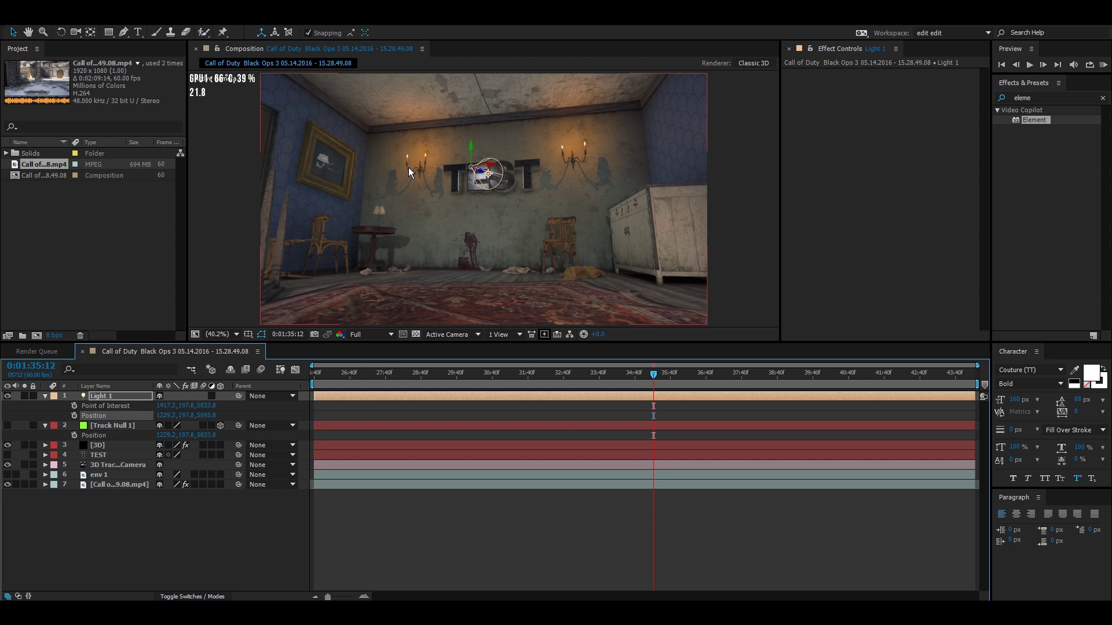
pyautogui.click(44, 396)
pyautogui.click(44, 396)
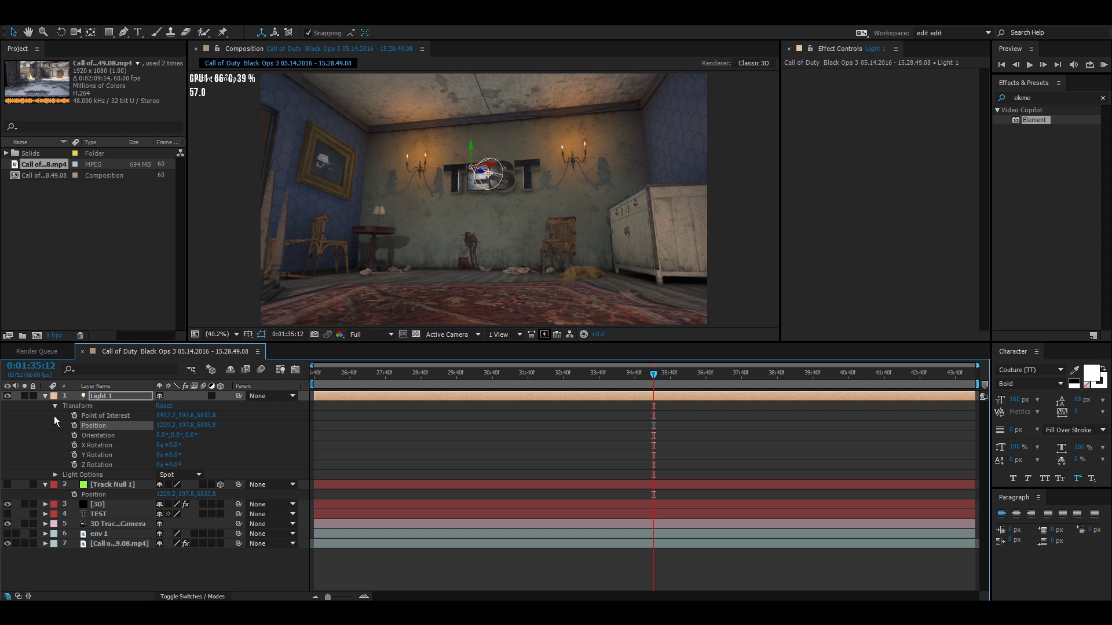
pyautogui.click(55, 474)
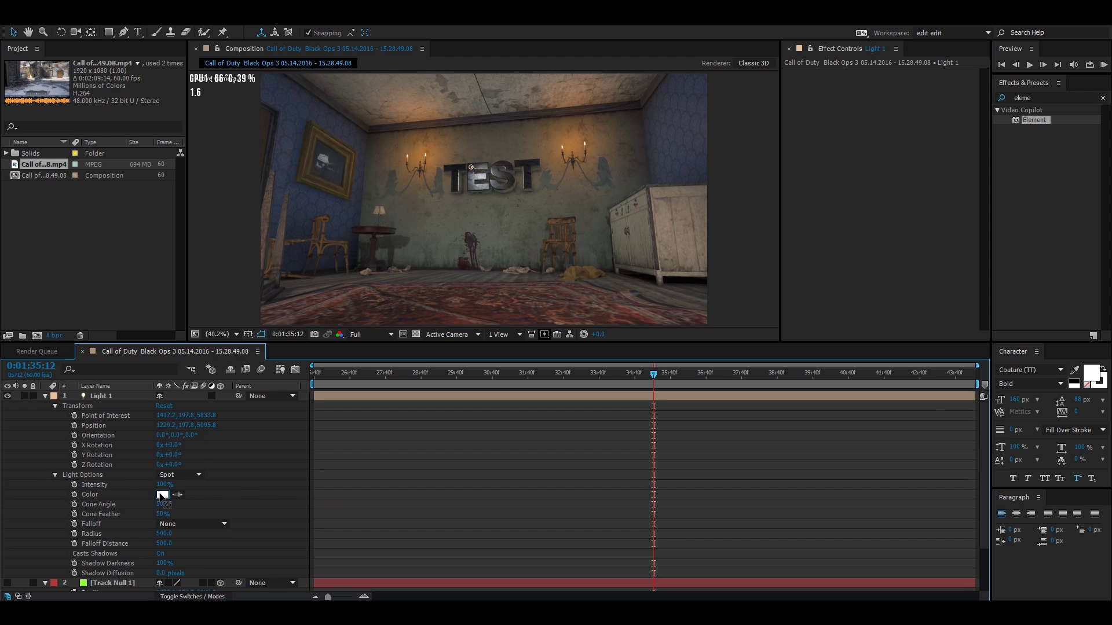
pyautogui.click(162, 495)
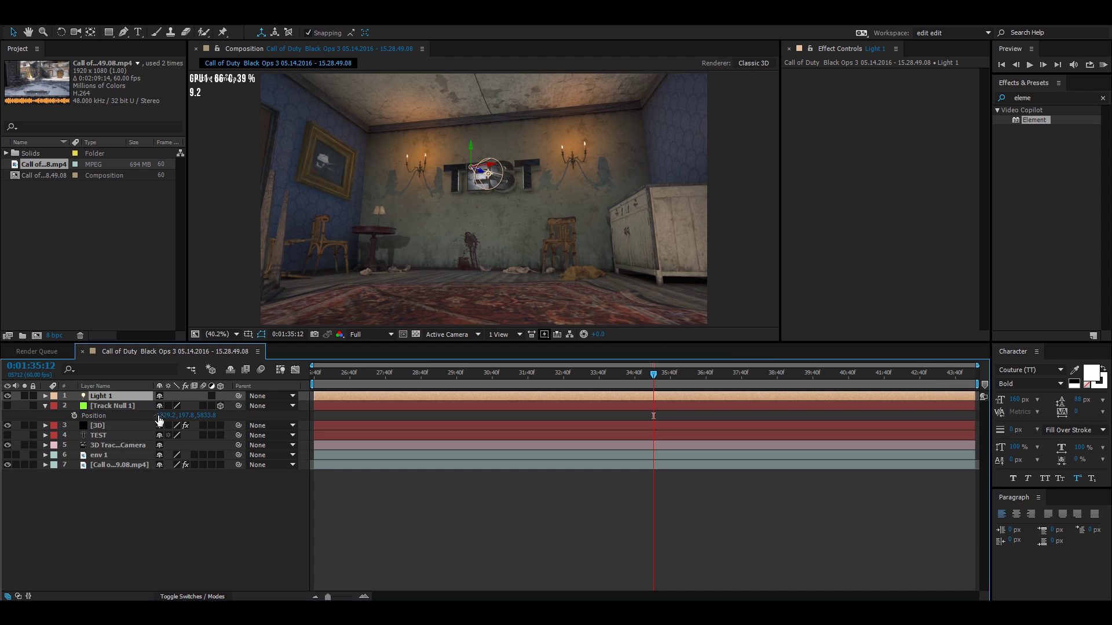
pyautogui.press('p')
pyautogui.click(145, 407)
pyautogui.moveTo(144, 407); pyautogui.dragTo(13, 407)
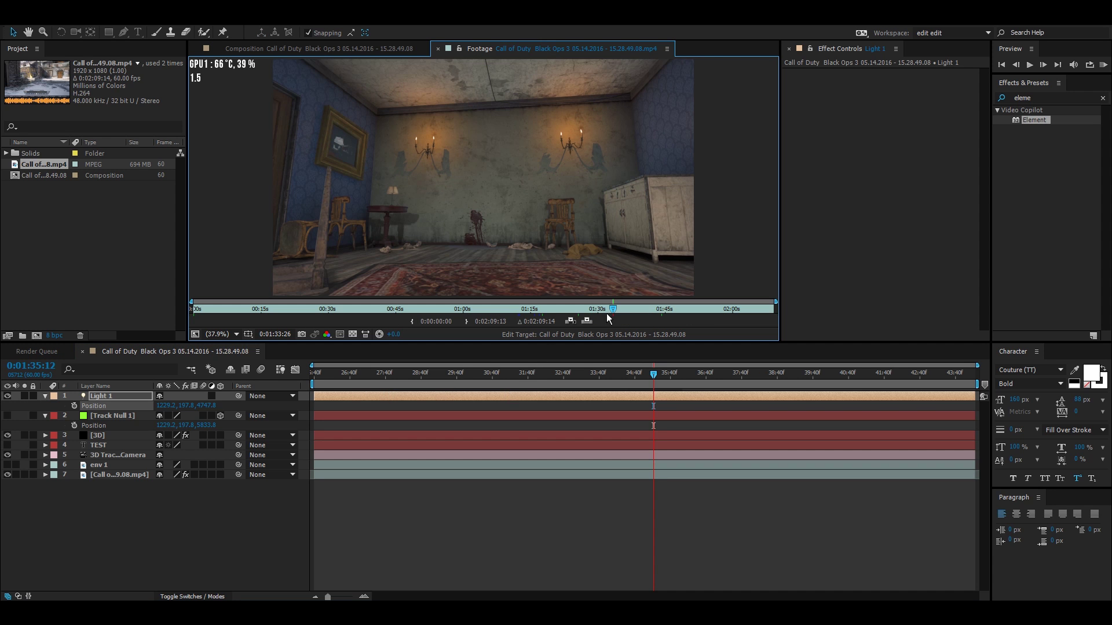
pyautogui.moveTo(607, 313); pyautogui.dragTo(545, 313)
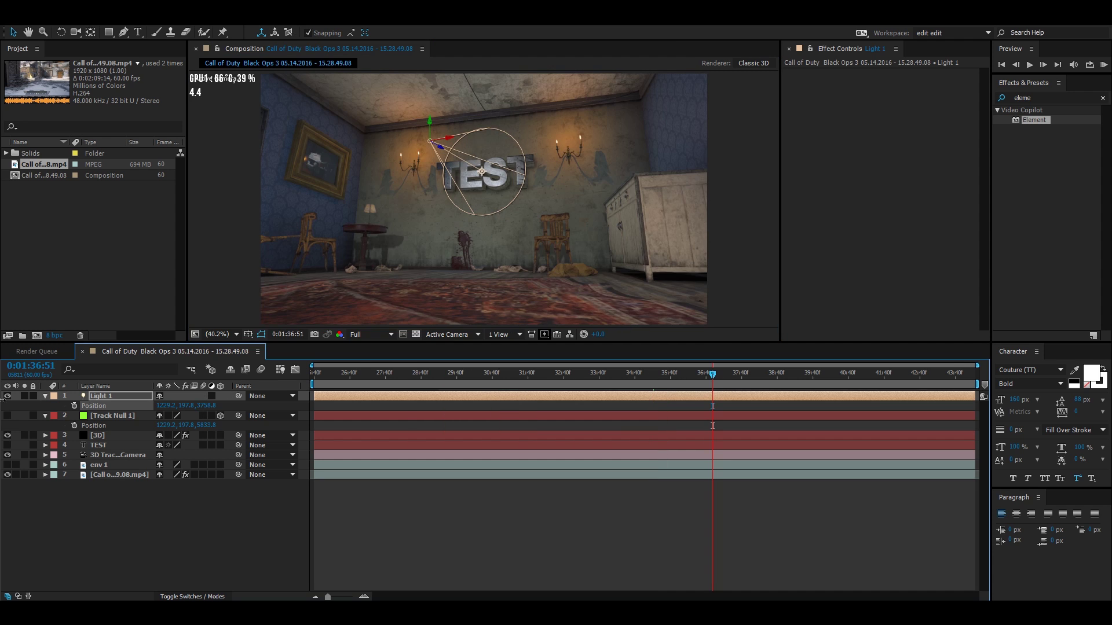
# Step: Nudge Light 1's position, lower its intensity to 28%, then select the [3D] layer
pyautogui.moveTo(208, 410); pyautogui.dragTo(139, 410)
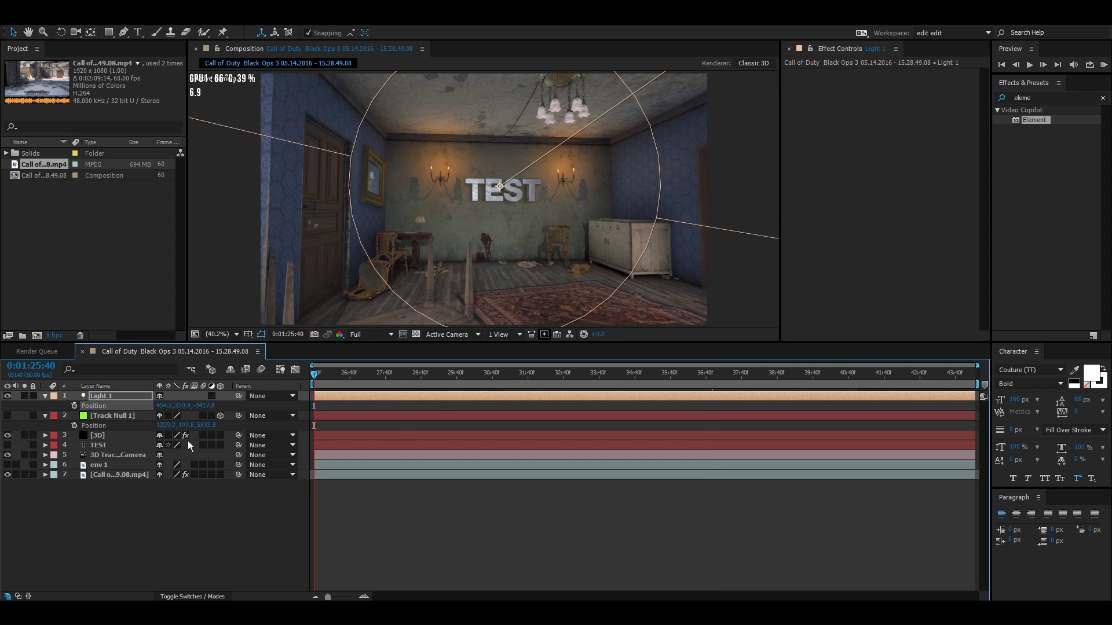
pyautogui.click(44, 396)
pyautogui.click(45, 397)
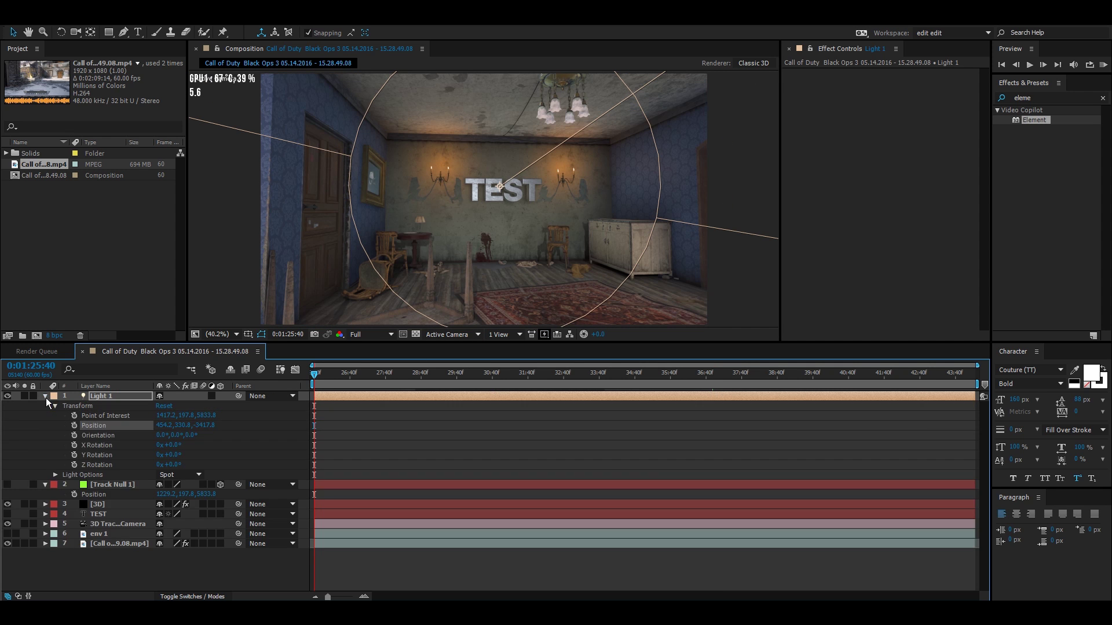
pyautogui.click(55, 474)
pyautogui.moveTo(164, 485); pyautogui.dragTo(123, 485)
pyautogui.click(439, 501)
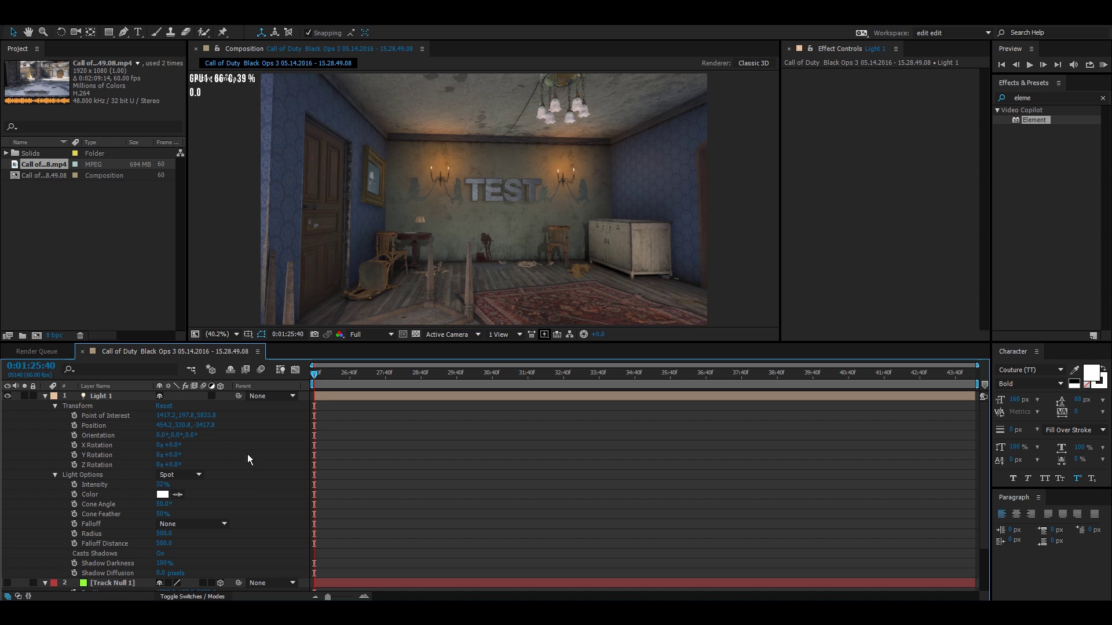
pyautogui.moveTo(160, 484); pyautogui.dragTo(155, 485)
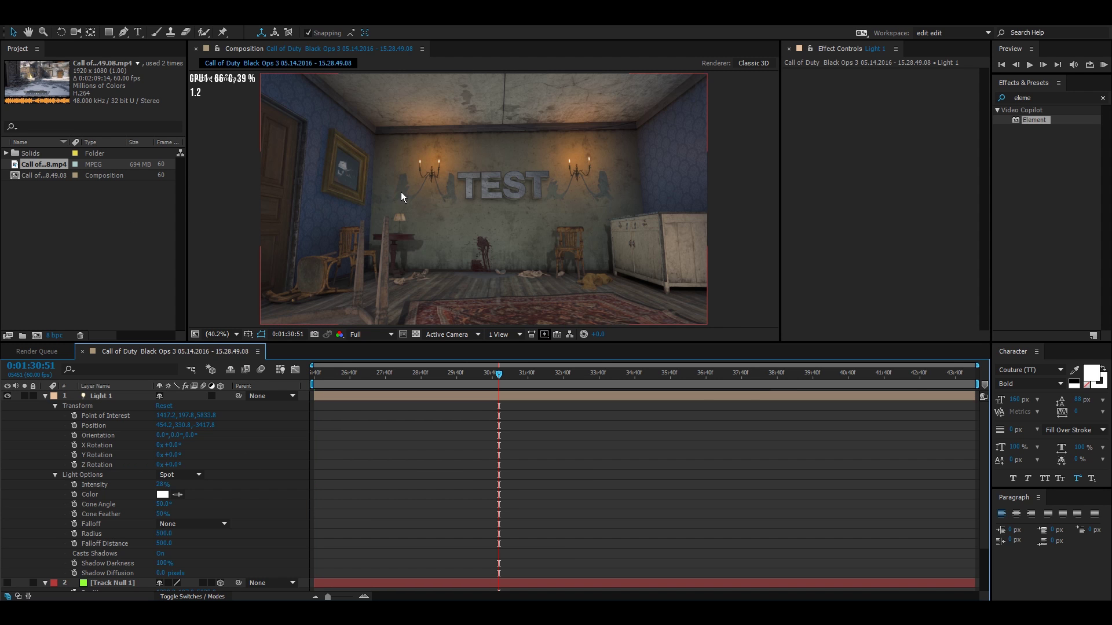
pyautogui.click(555, 375)
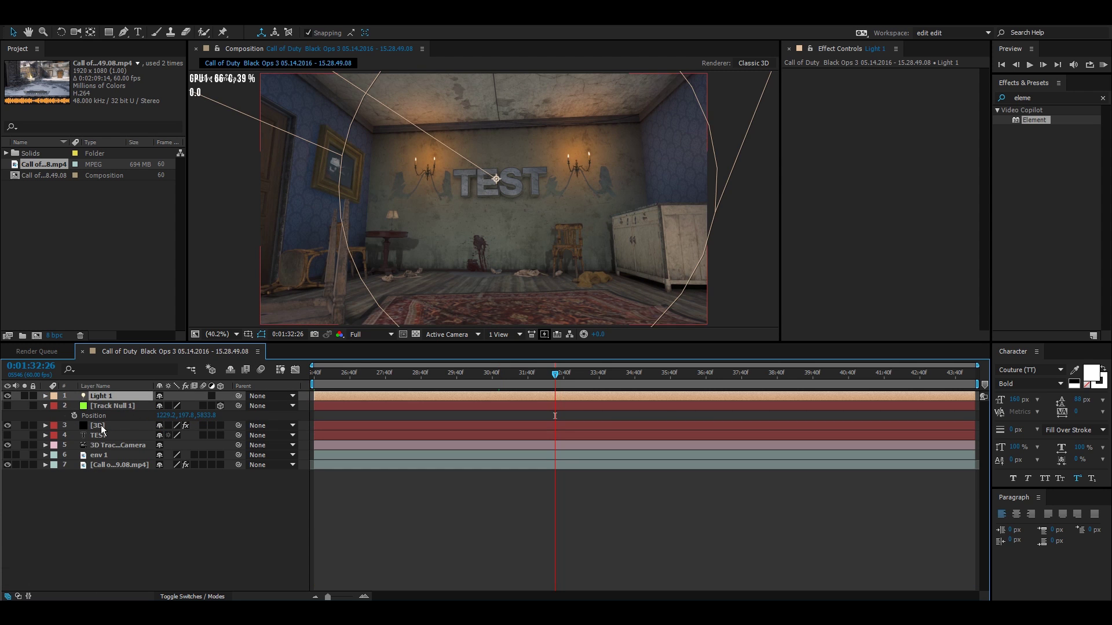
pyautogui.click(100, 426)
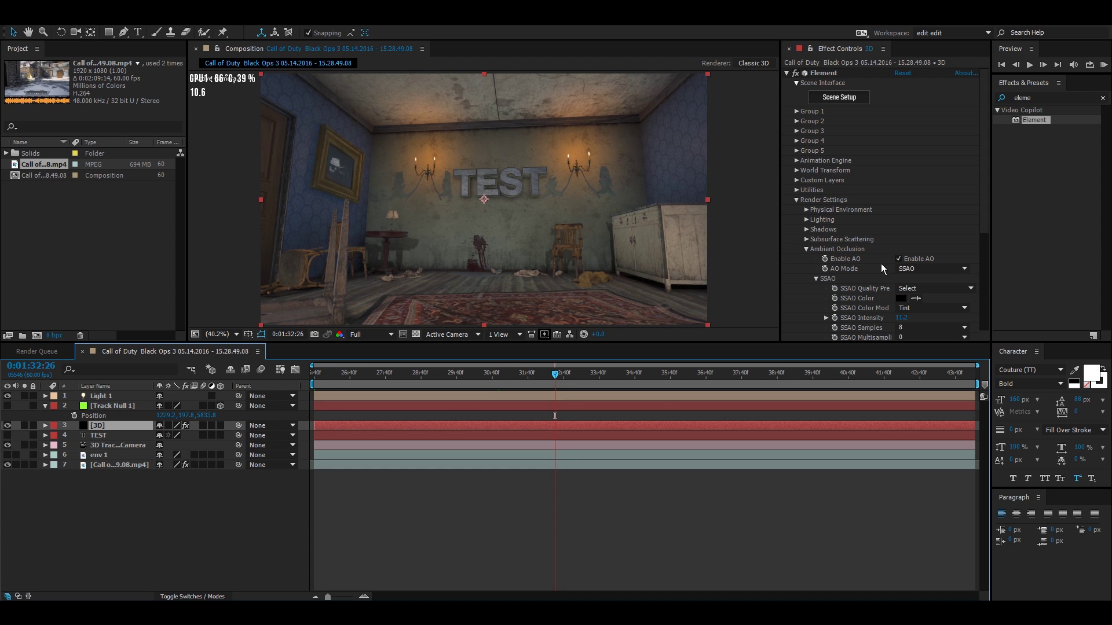
# Step: Zoom onto the TEST letters and raise Element's SSAO Radius from 3.0 to about 4.8
pyautogui.scroll(3, 481, 186)
pyautogui.moveTo(476, 182); pyautogui.dragTo(464, 215)
pyautogui.scroll(1, 405, 225)
pyautogui.scroll(-1, 464, 215)
pyautogui.click(13, 32)
pyautogui.scroll(-5, 849, 238)
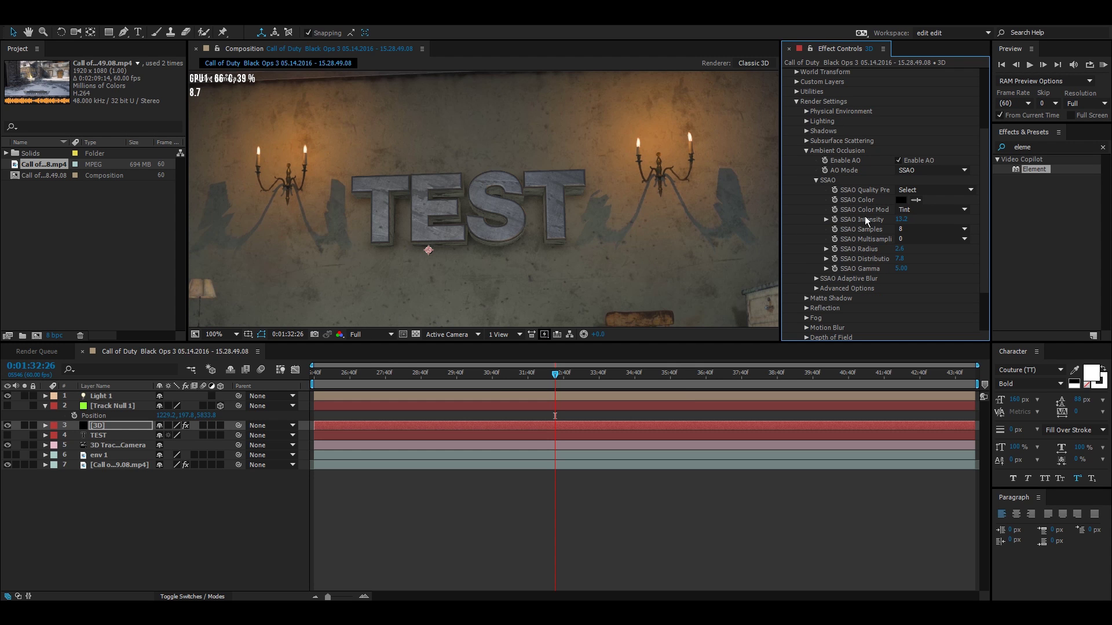
pyautogui.moveTo(908, 248); pyautogui.dragTo(911, 224)
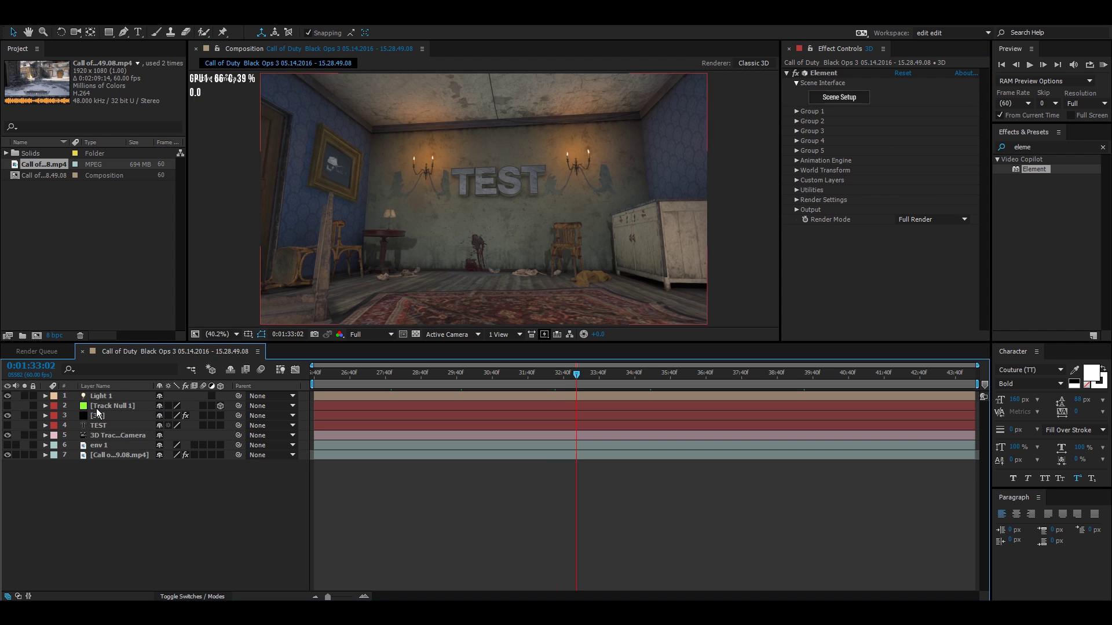
pyautogui.click(103, 416)
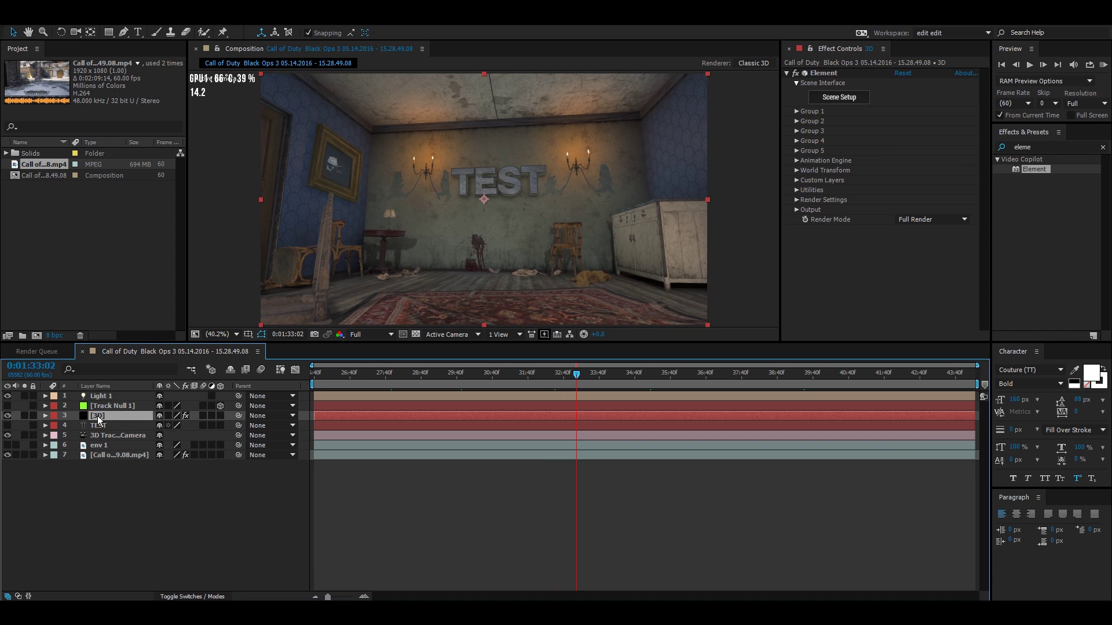
# Step: Apply Color Matcher to [3D] targeting 6. env 1 at 10% strength, toggling it to compare
pyautogui.click(1022, 149)
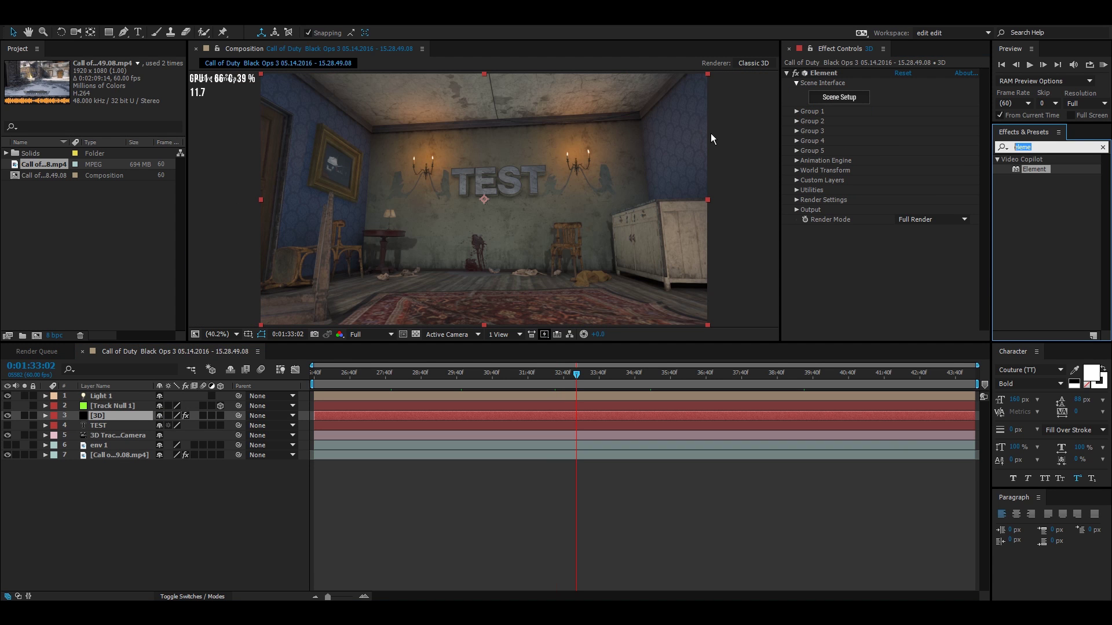
pyautogui.write('color m')
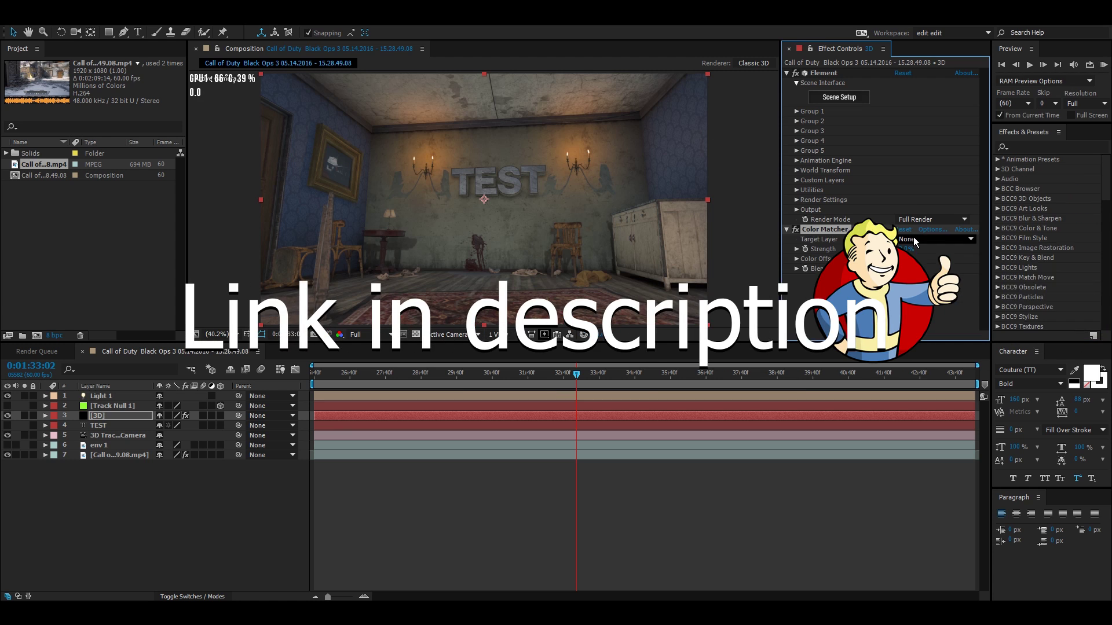
pyautogui.click(913, 242)
pyautogui.click(915, 307)
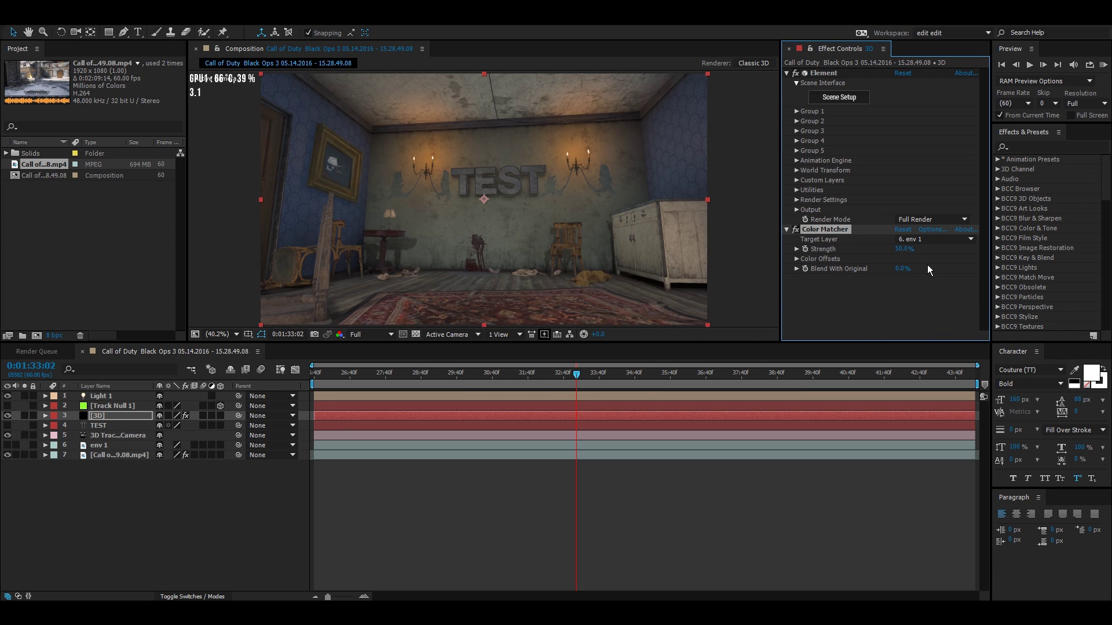
pyautogui.click(903, 249)
pyautogui.write('10')
pyautogui.press('Return')
pyautogui.click(796, 229)
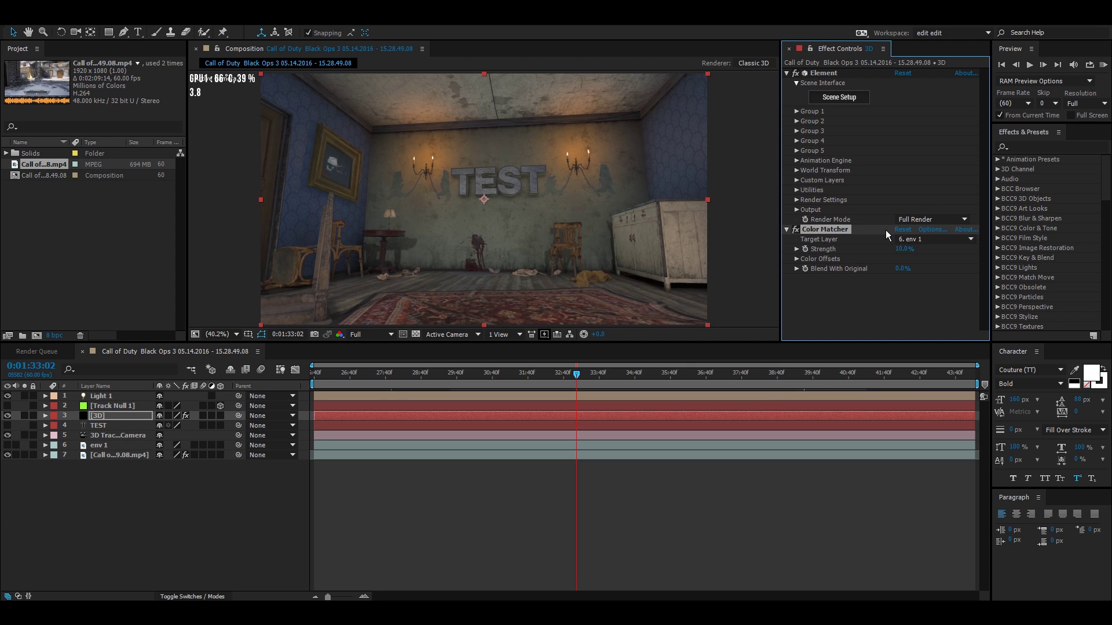
pyautogui.click(760, 521)
pyautogui.click(1037, 147)
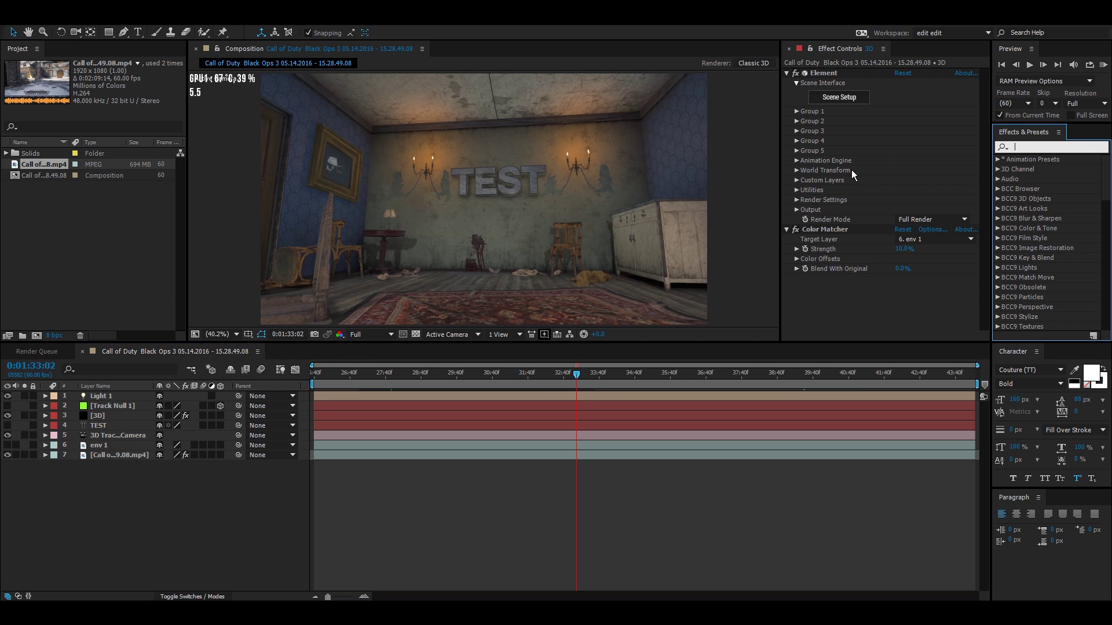
# Step: Filter effects by 'fast', then scrub the shot, checking the TEST text stays locked, ending at 0:01:32:27
pyautogui.write('fast')
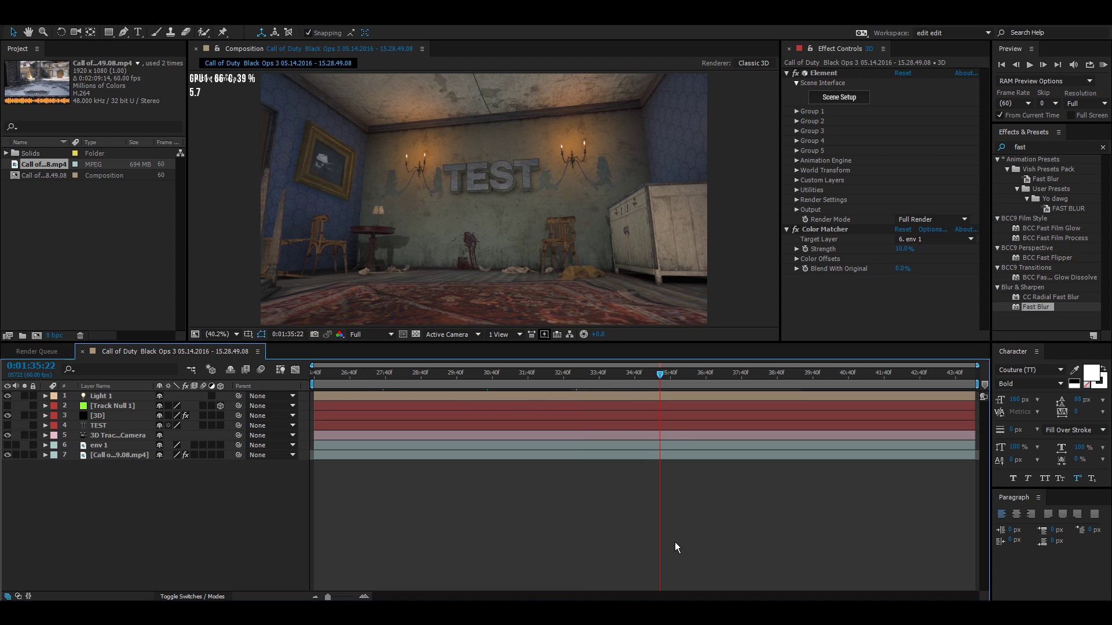
pyautogui.moveTo(675, 371); pyautogui.dragTo(746, 387)
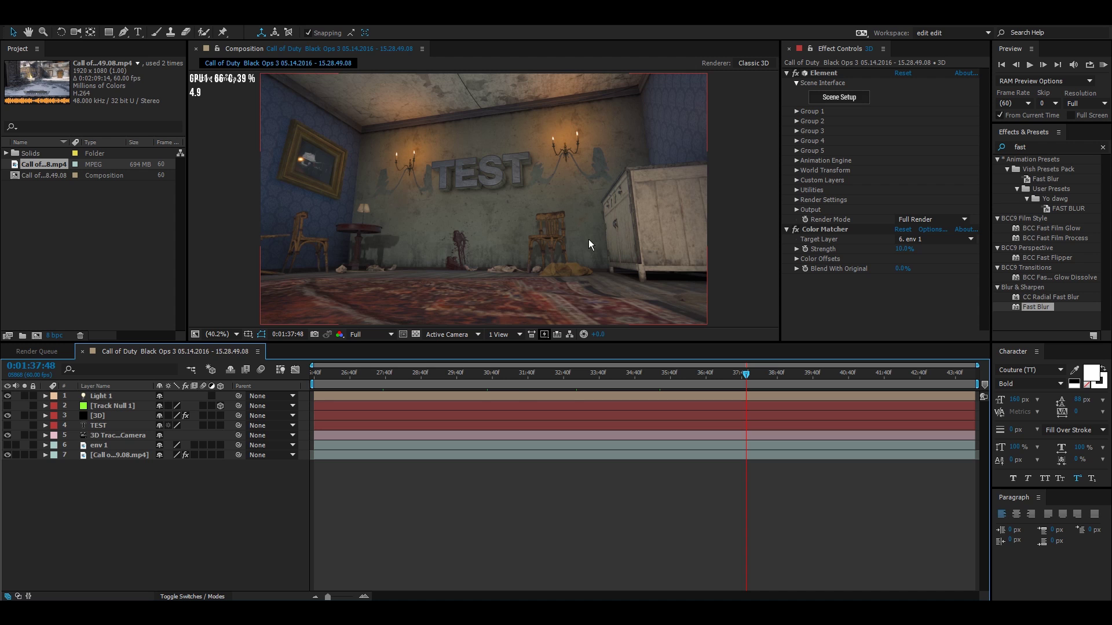
pyautogui.moveTo(488, 378); pyautogui.dragTo(415, 406)
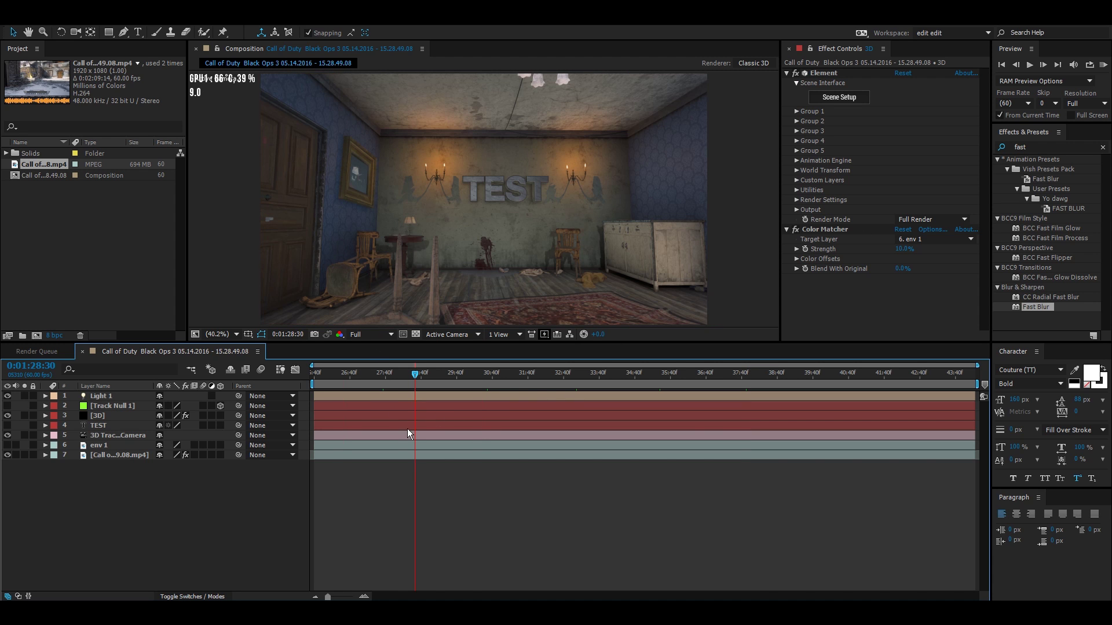
pyautogui.click(556, 391)
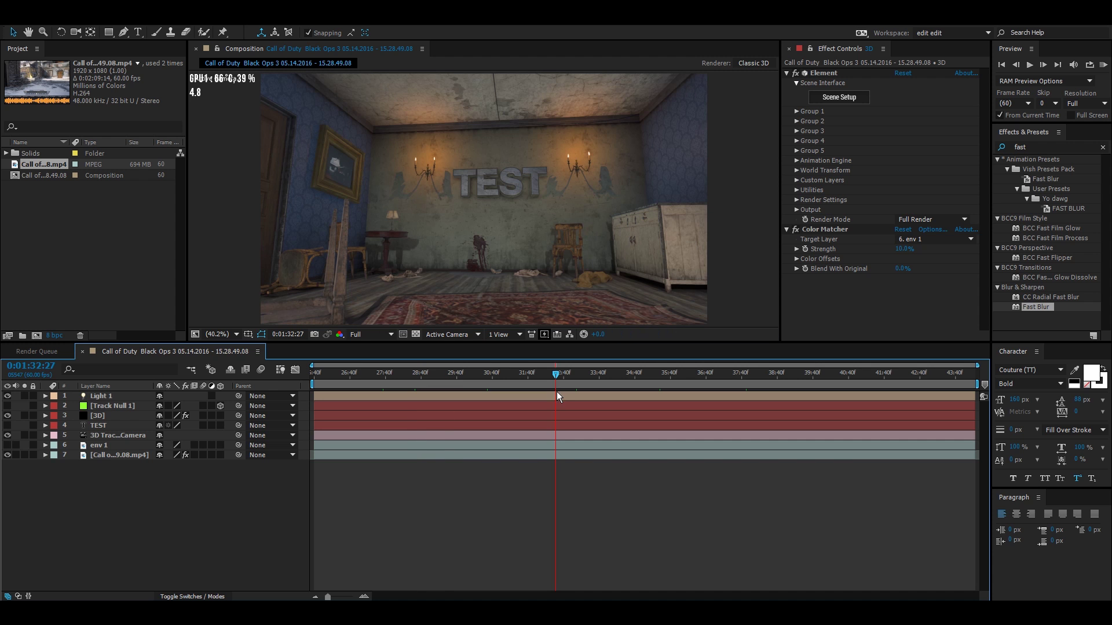